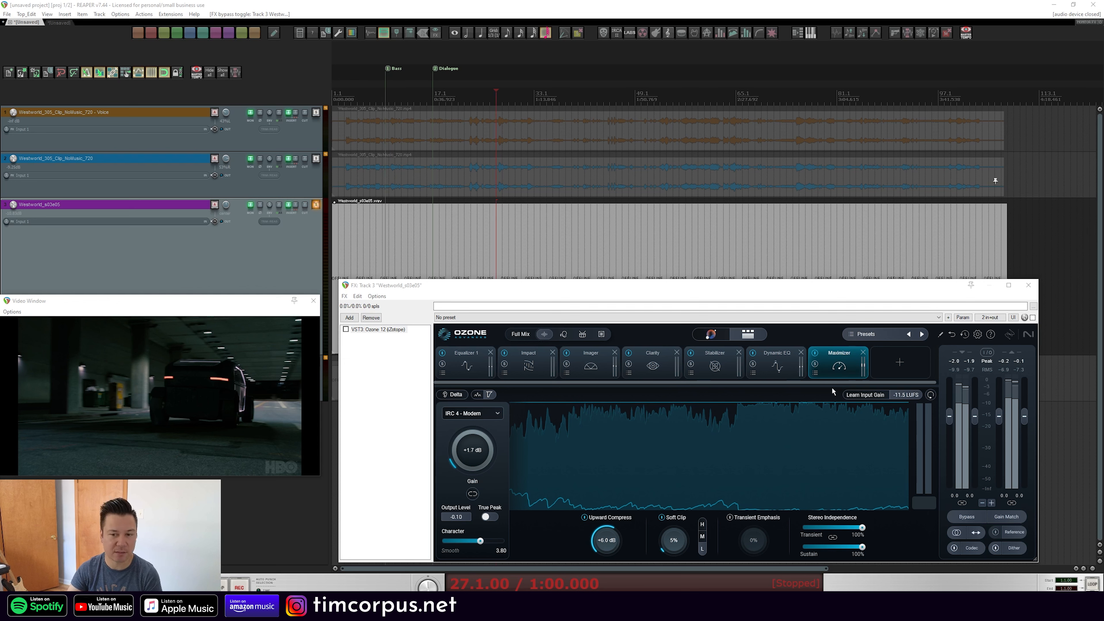
Open the Equalizer module, start playback from the chosen position and enable the Ozone effect on the track
left_click(465, 368)
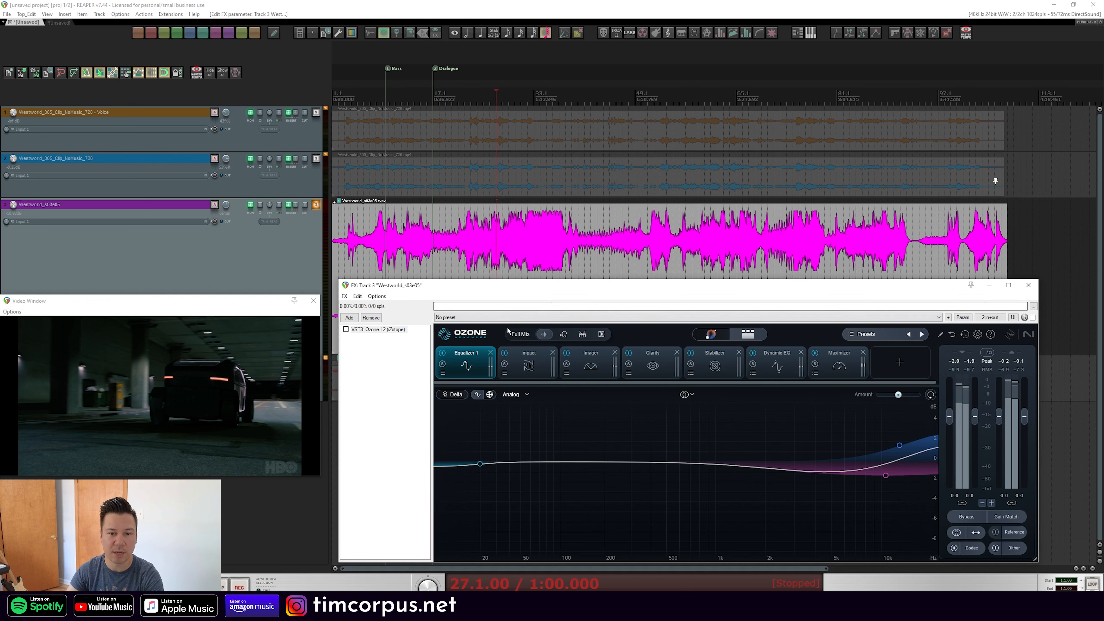
left_click(503, 88)
key("space")
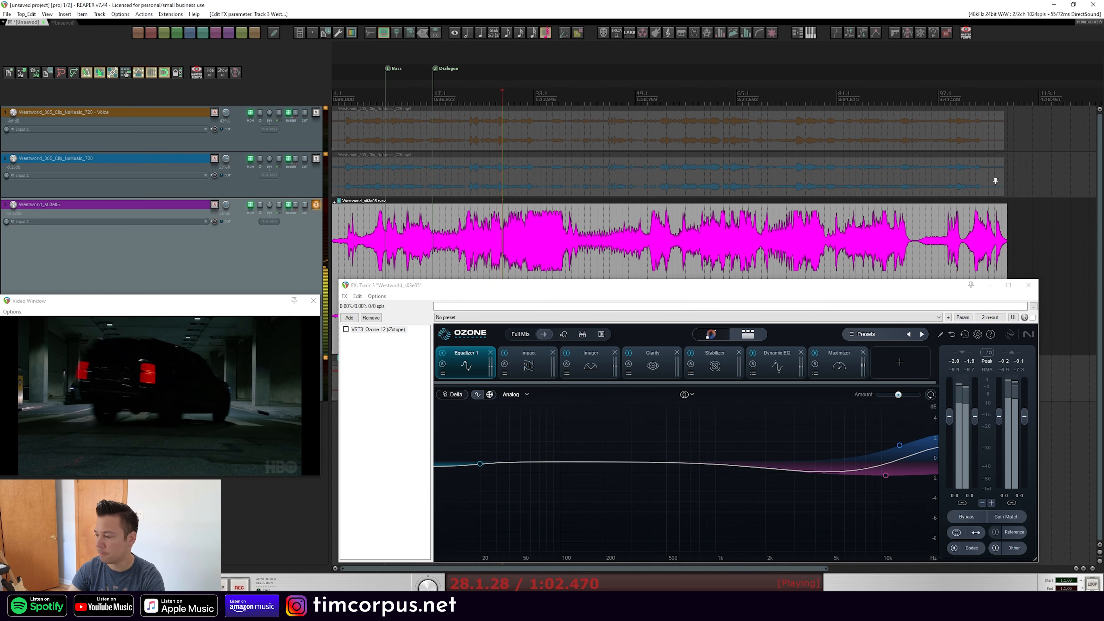
left_click(1033, 318)
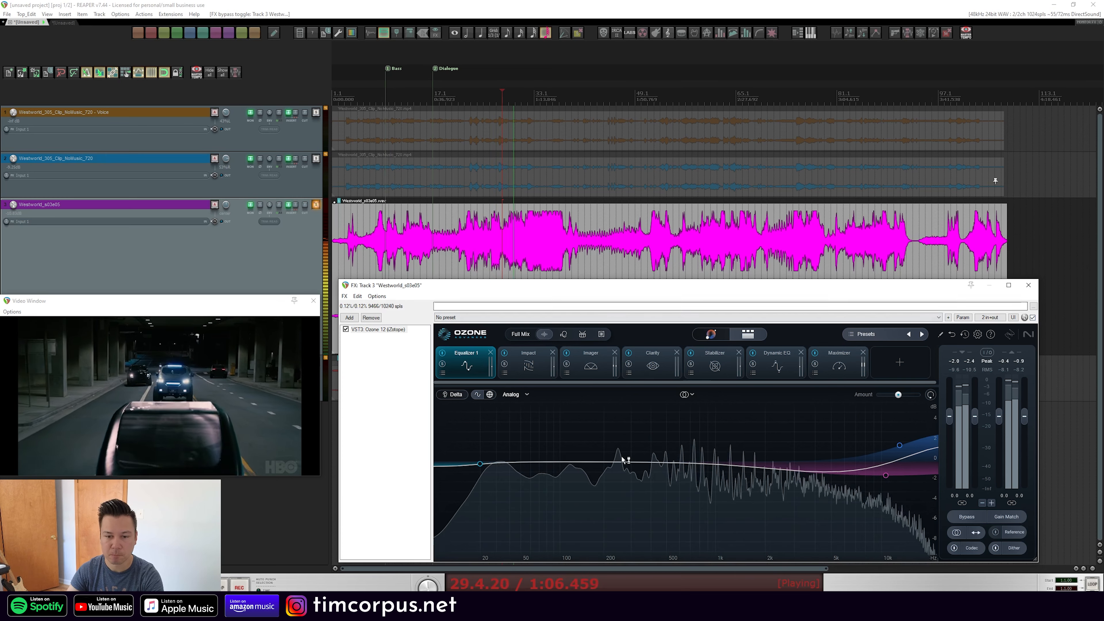
Cut a bell band at about 104 Hz by about 5.4 dB with a Q of 1.3
left_click_drag(615, 461, 557, 487)
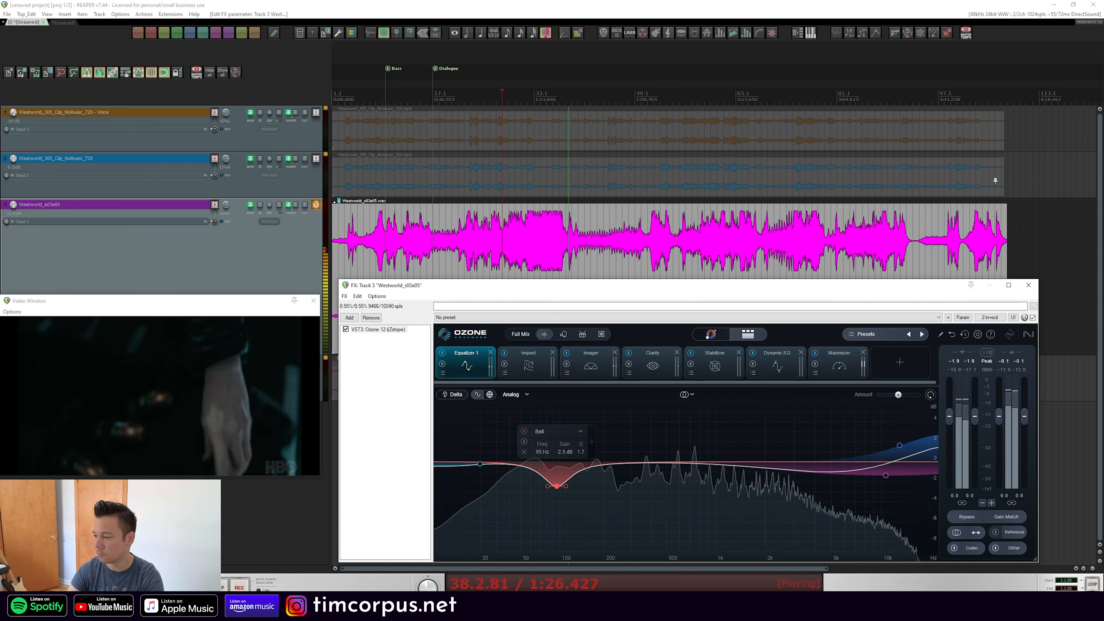
key("space")
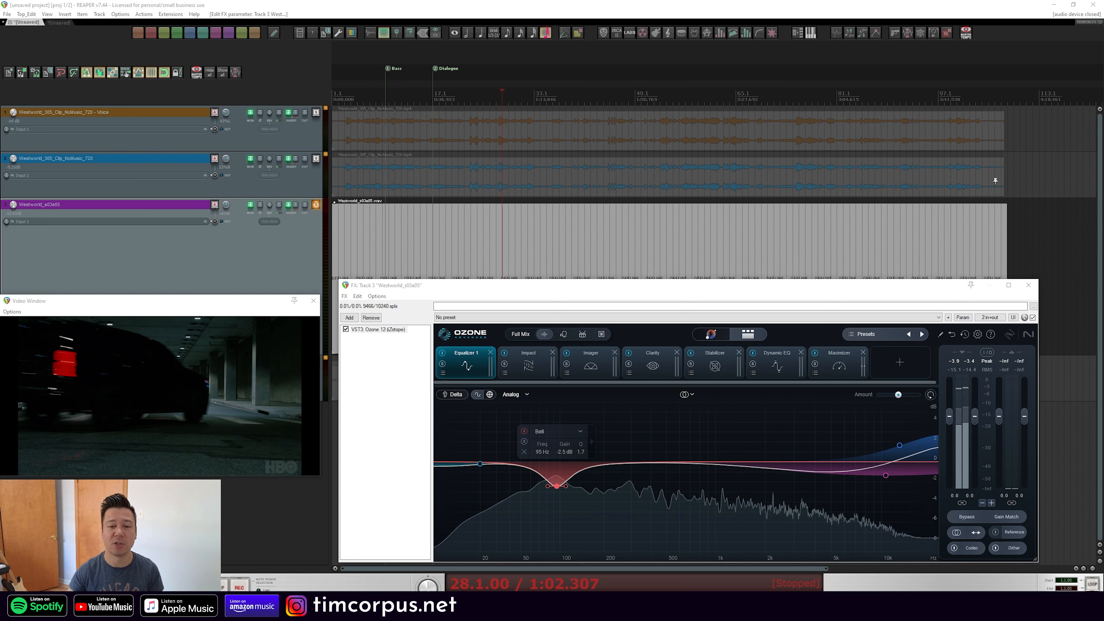
left_click_drag(557, 486, 562, 498)
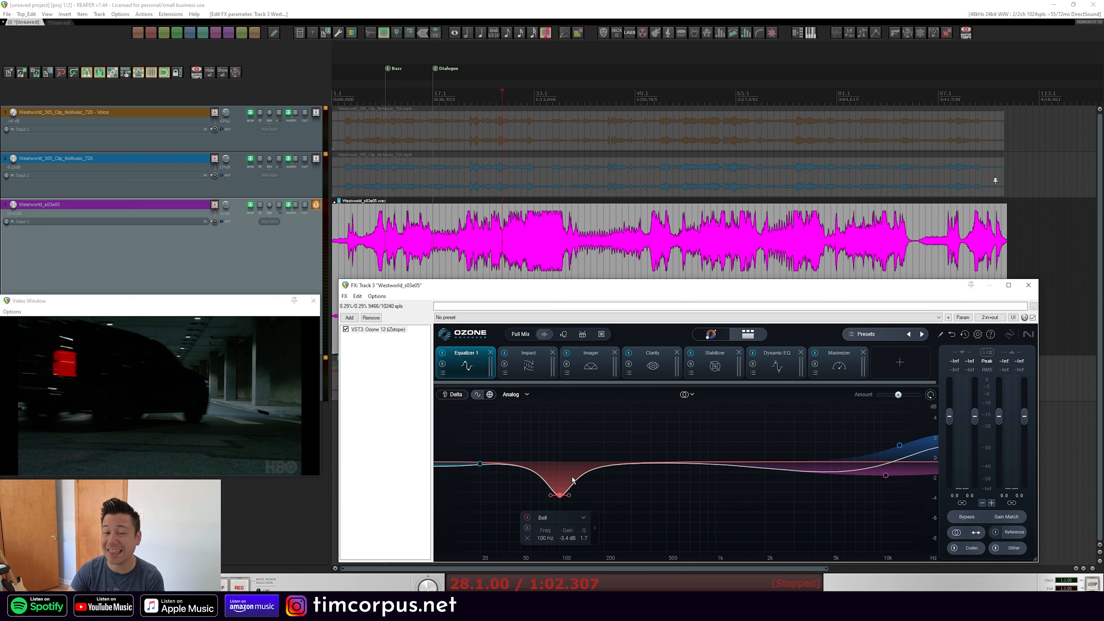
left_click_drag(570, 499, 564, 497)
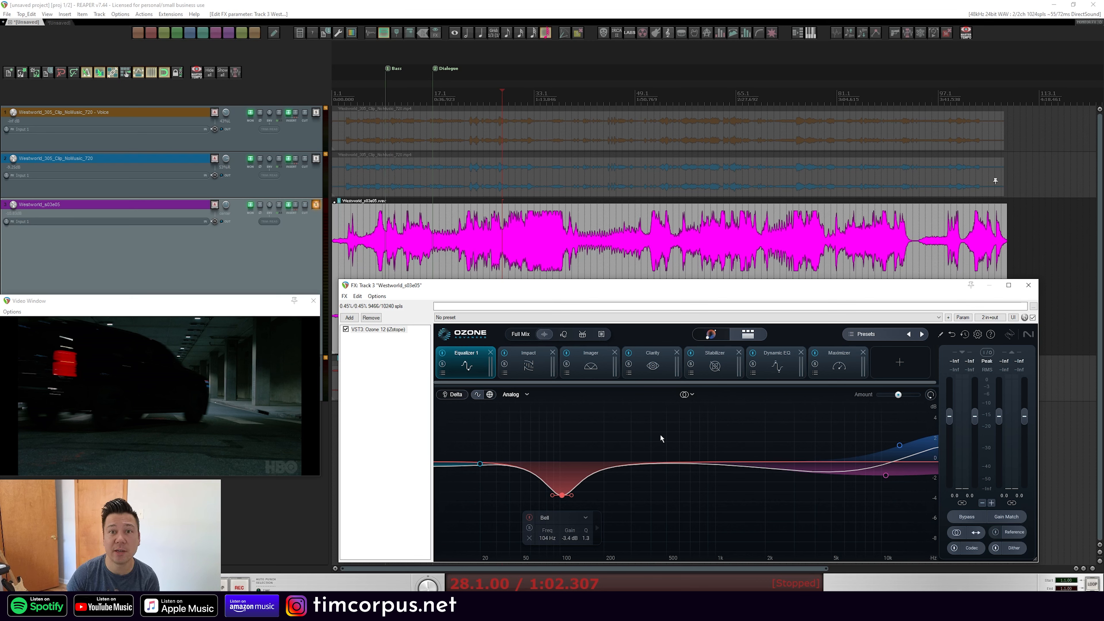
Move the high bell node to about 6200 Hz at 0 dB and lower the low shelf node slightly
key("space")
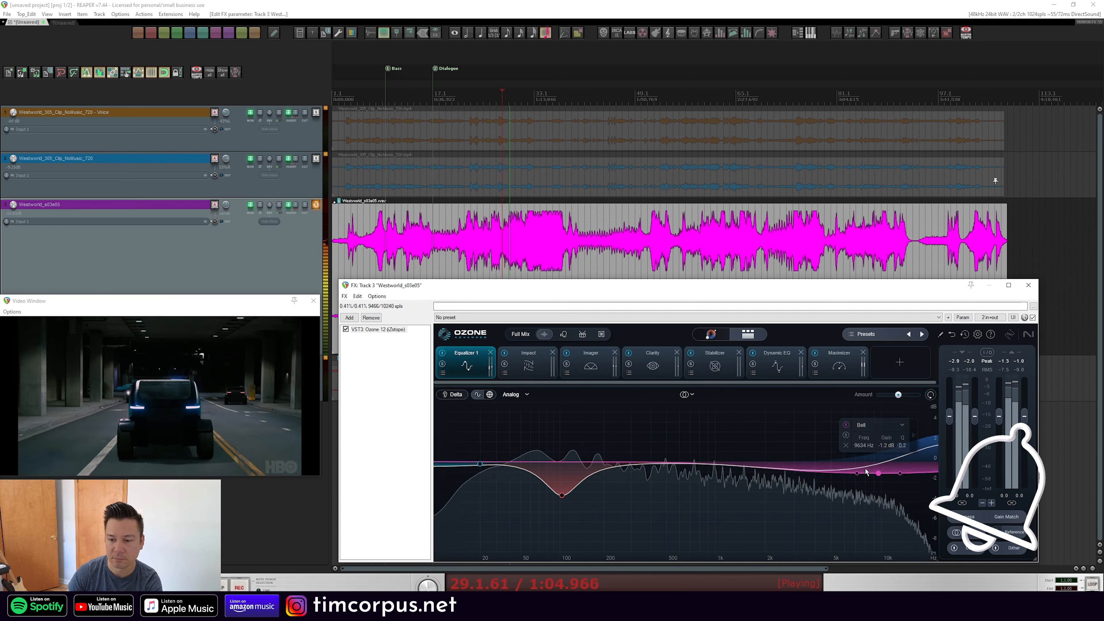
left_click_drag(878, 473, 846, 462)
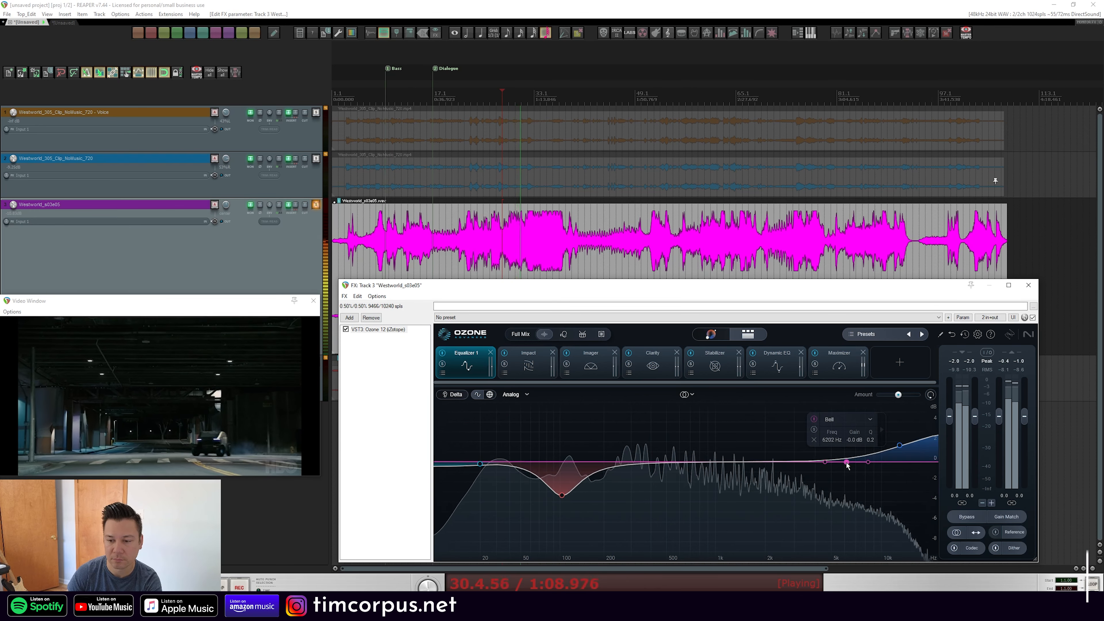
mouse_move(480, 464)
left_mouse_down()
mouse_move(482, 439)
mouse_move(485, 491)
mouse_move(489, 478)
left_mouse_up()
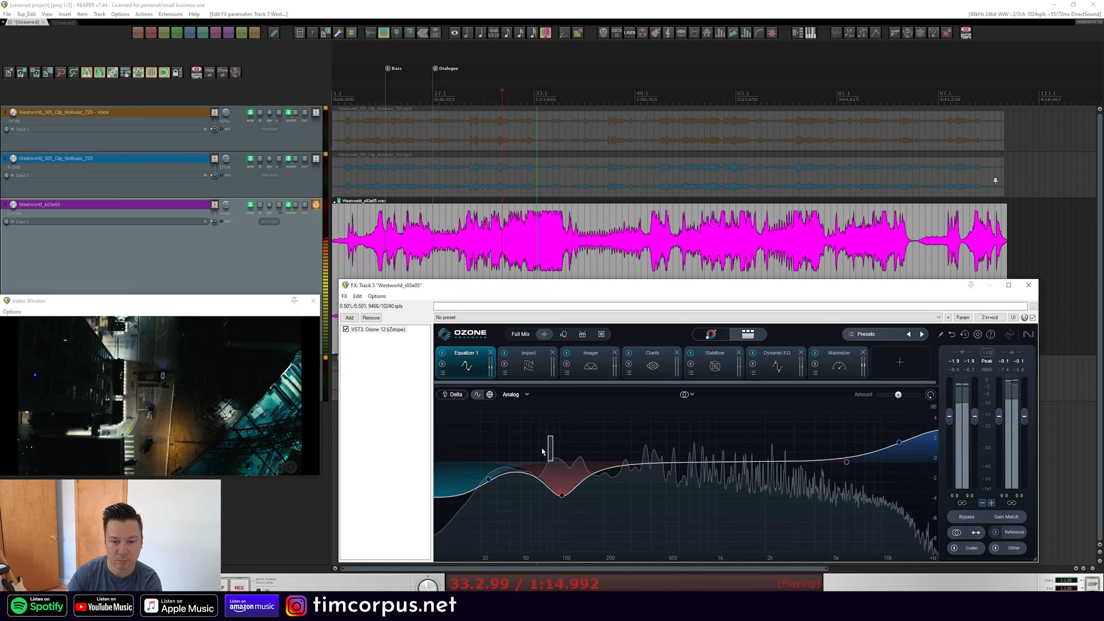
Add a bell band at about 57 Hz near 0 dB
mouse_move(543, 451)
left_mouse_down()
mouse_move(525, 469)
mouse_move(539, 482)
mouse_move(535, 425)
mouse_move(528, 464)
left_mouse_up()
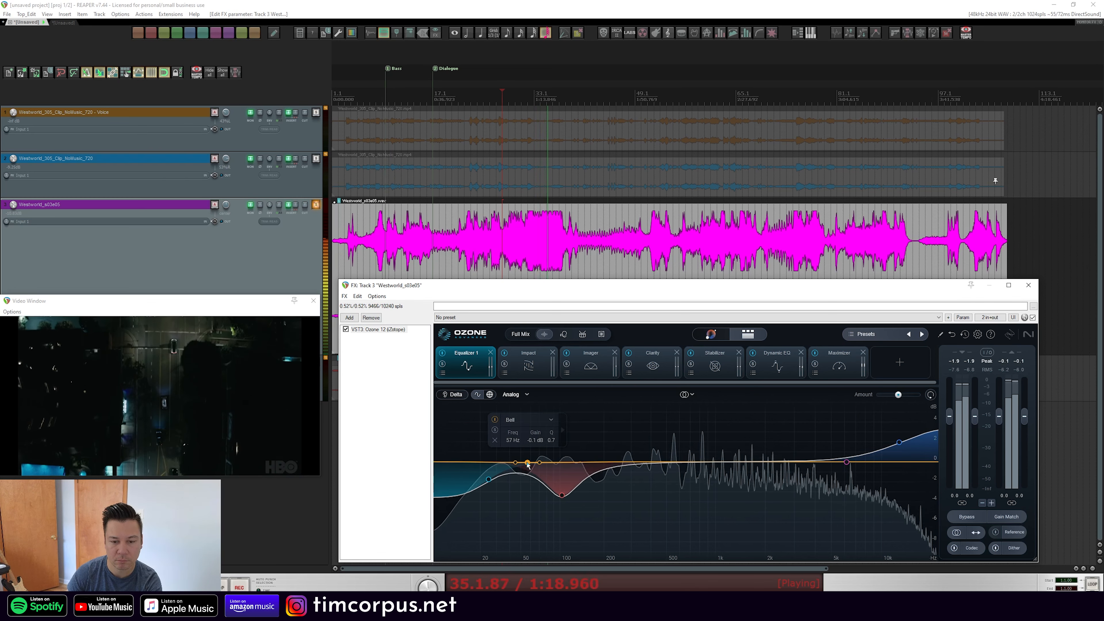
mouse_move(670, 461)
left_mouse_down()
mouse_move(684, 404)
mouse_move(700, 414)
mouse_move(703, 440)
mouse_move(669, 465)
left_mouse_up()
left_click(635, 441)
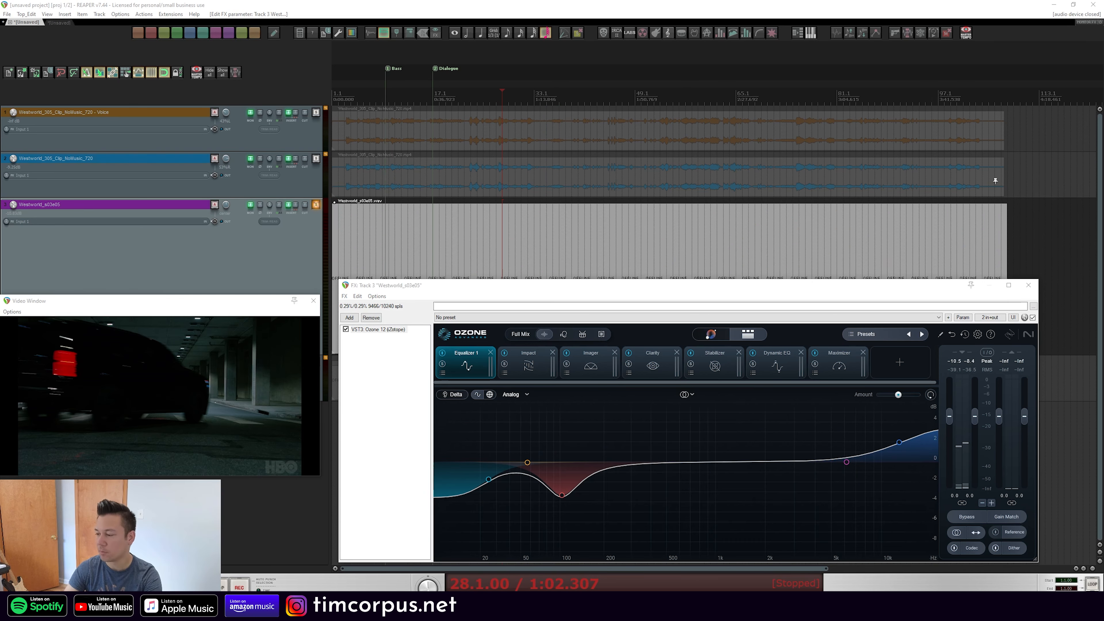
Open the Impact module and move its lowest crossover up to about 140 Hz during playback
left_click(526, 367)
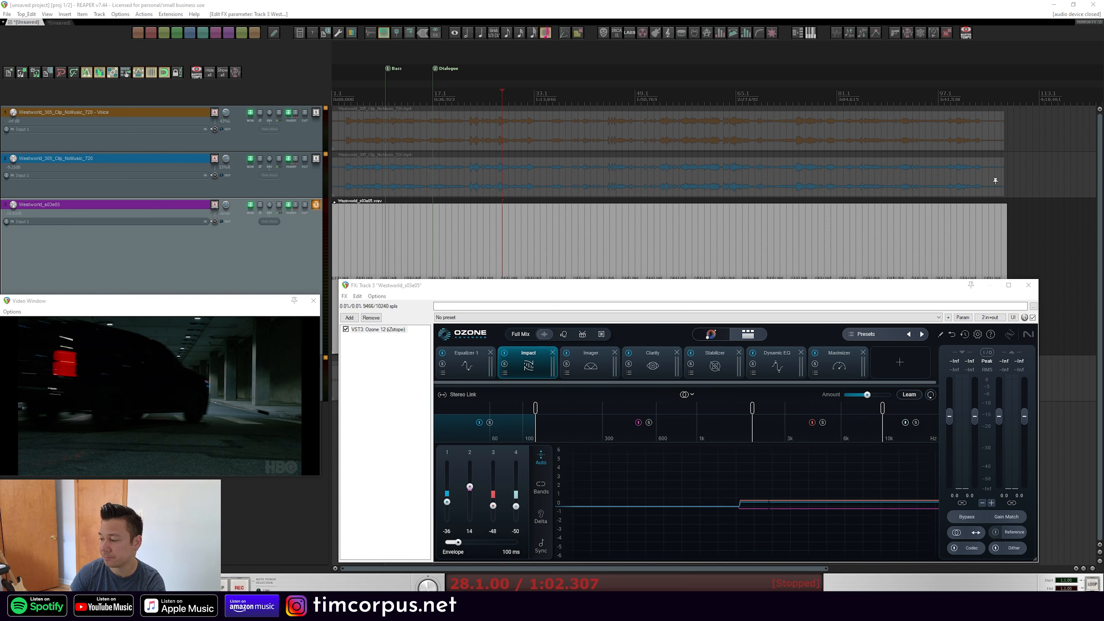
key("space")
mouse_move(536, 412)
left_mouse_down()
mouse_move(686, 417)
mouse_move(568, 418)
left_mouse_up()
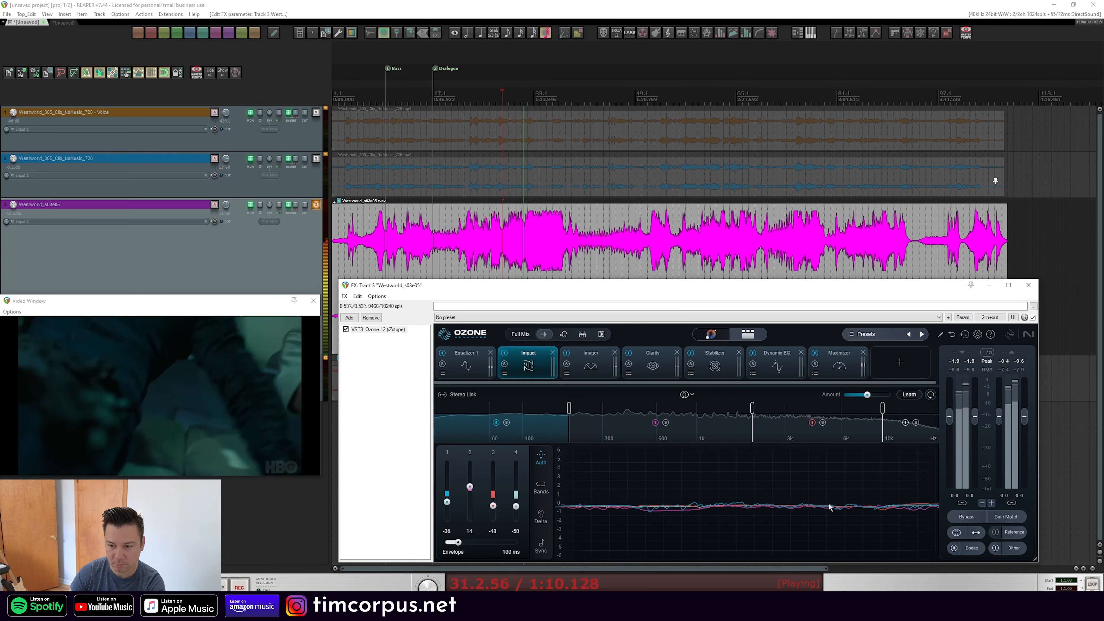
Audition only the Impact processing with Delta, replaying from an earlier point
left_click(541, 519)
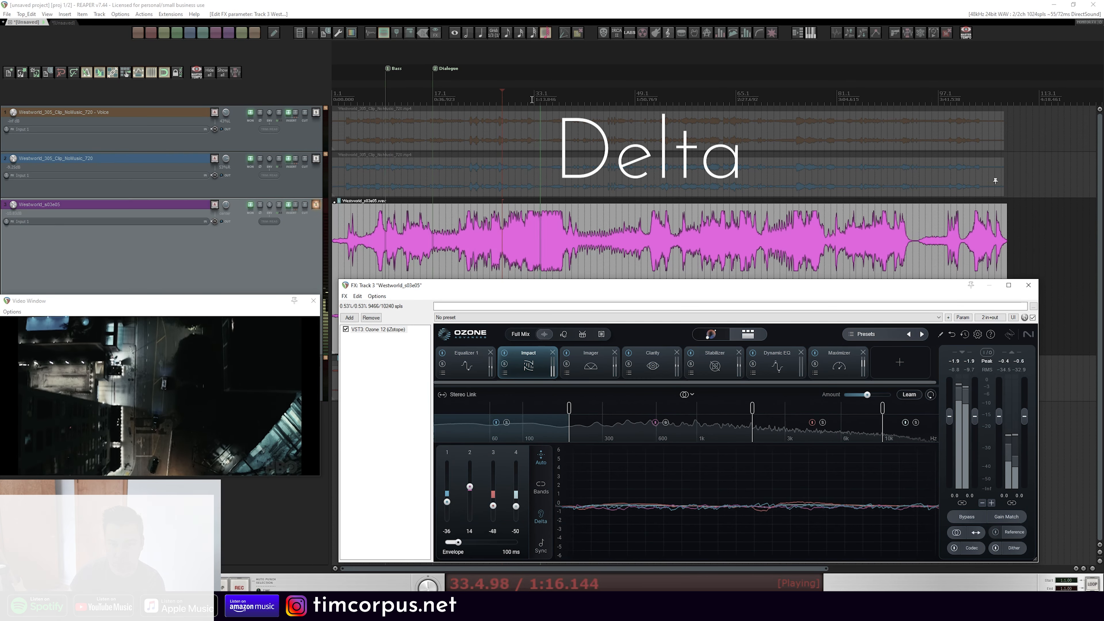
left_click(496, 97)
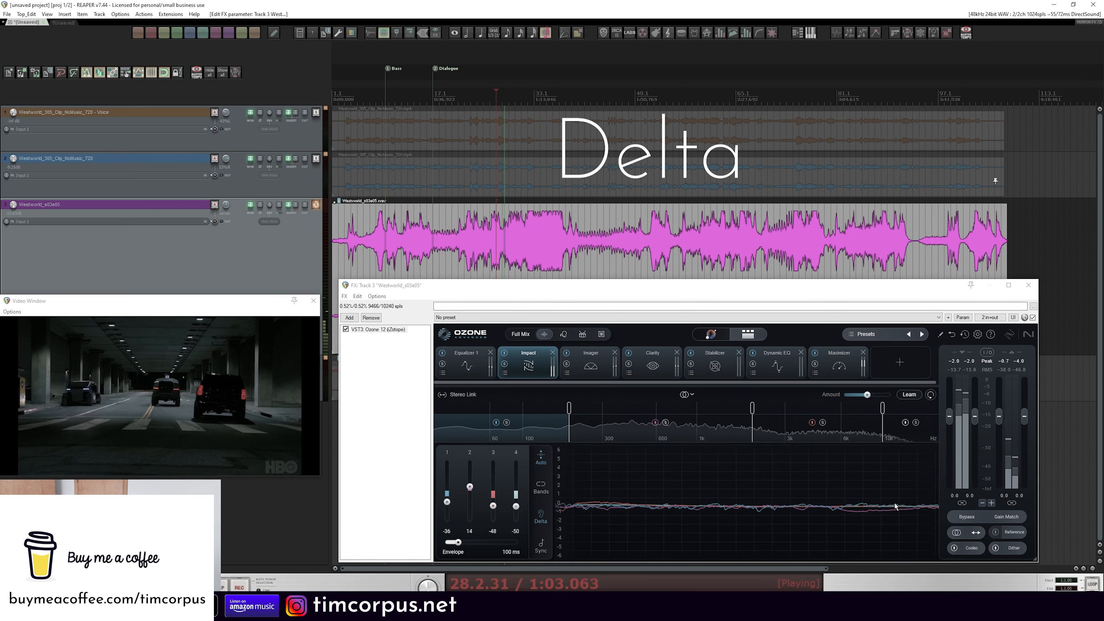
key("space")
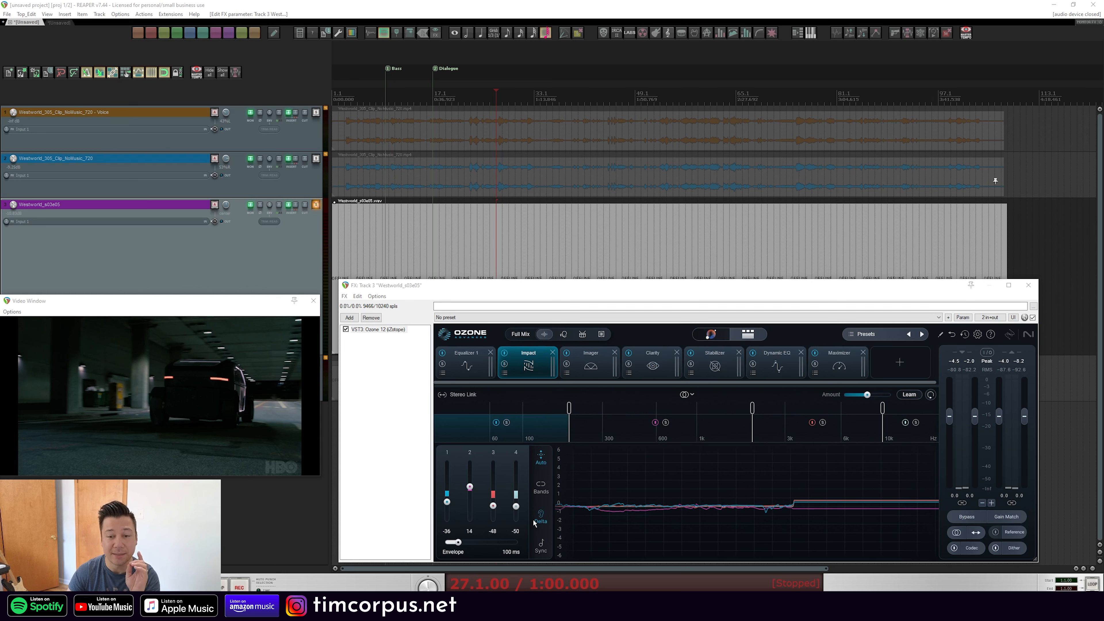
Open the Imager module and move its lowest crossover up to about 140 Hz during playback
left_click(651, 370)
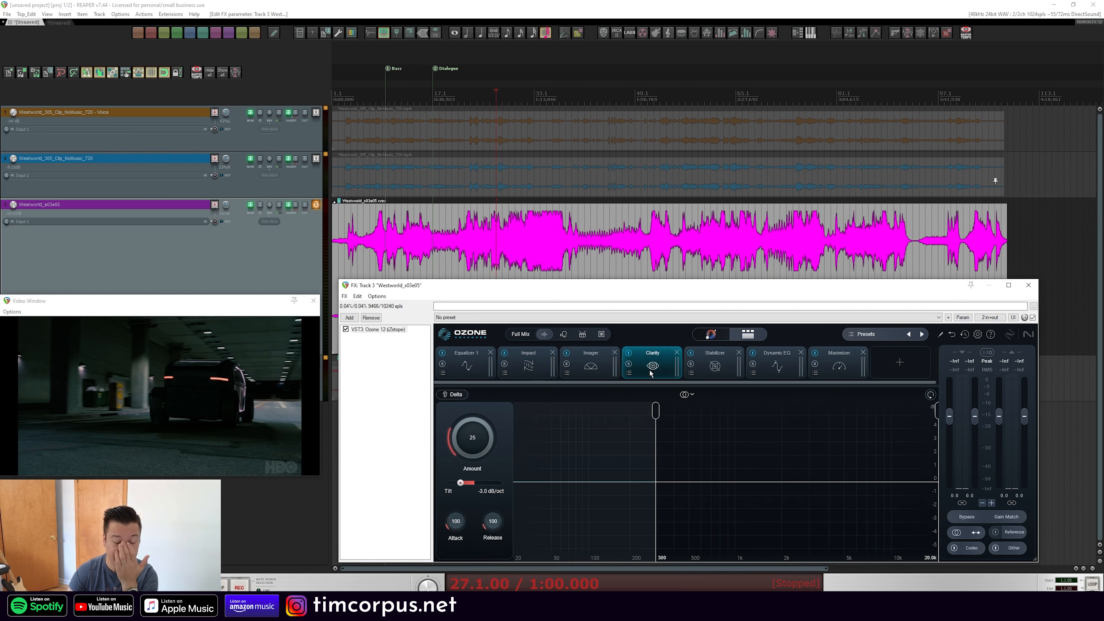
left_click(536, 368)
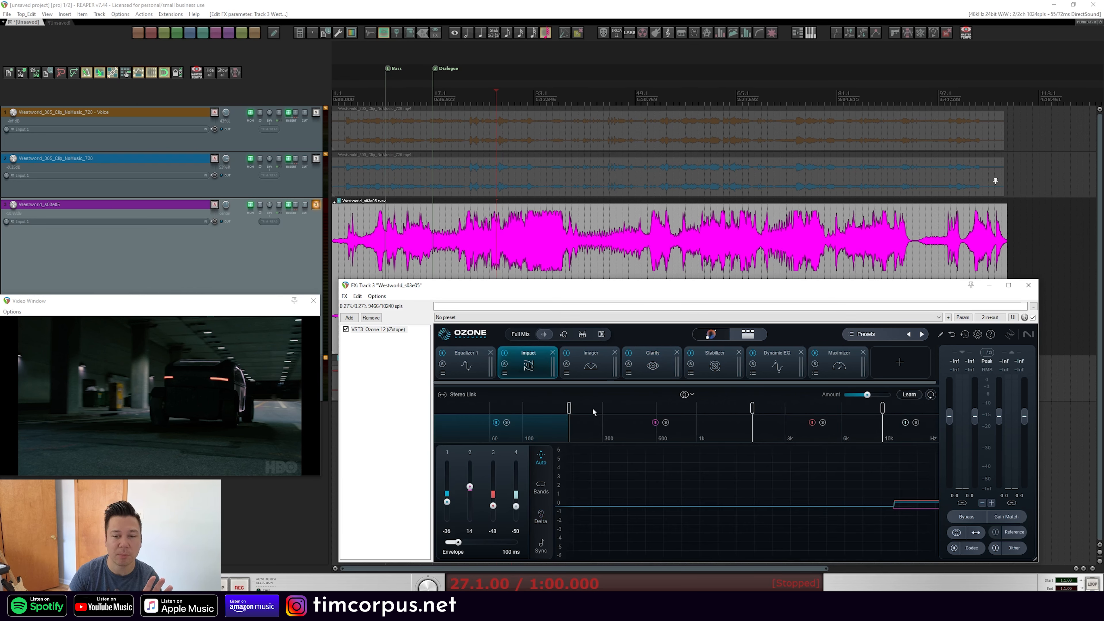
left_click(599, 378)
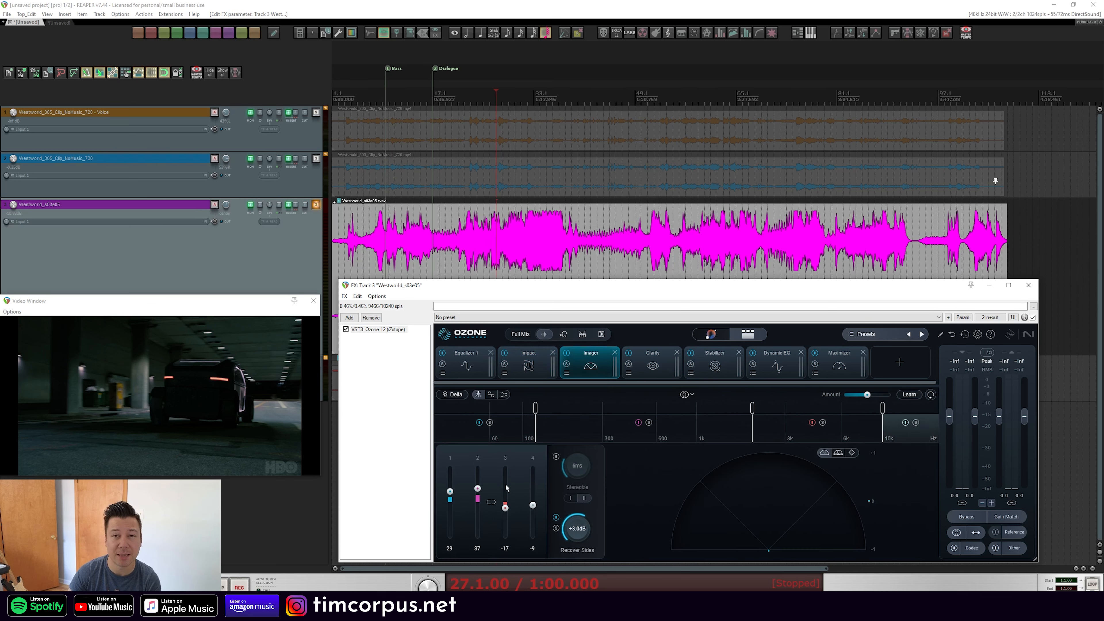
key("space")
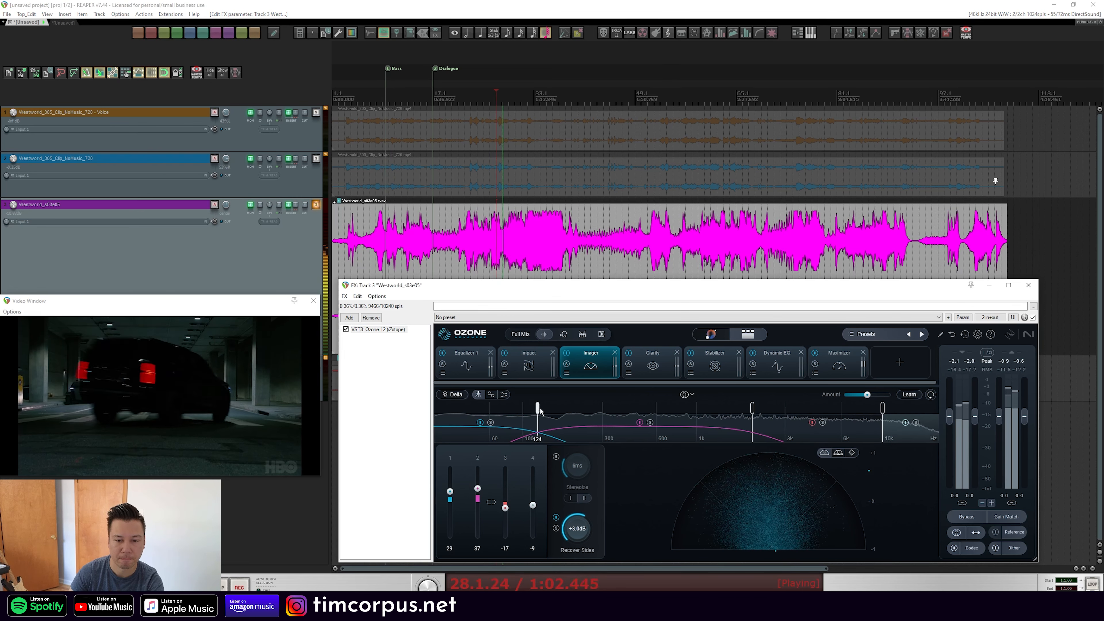
left_click_drag(535, 409, 569, 416)
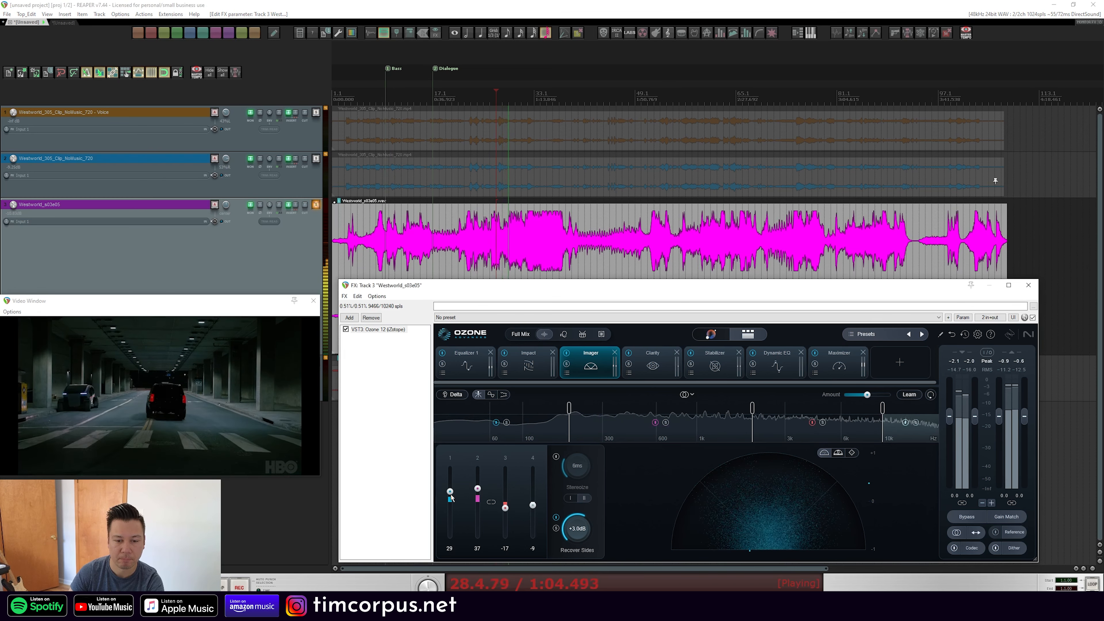
Set the Imager band widths to -54, 54, 61 and -100 for bands 1 to 4
left_click_drag(450, 495, 477, 465)
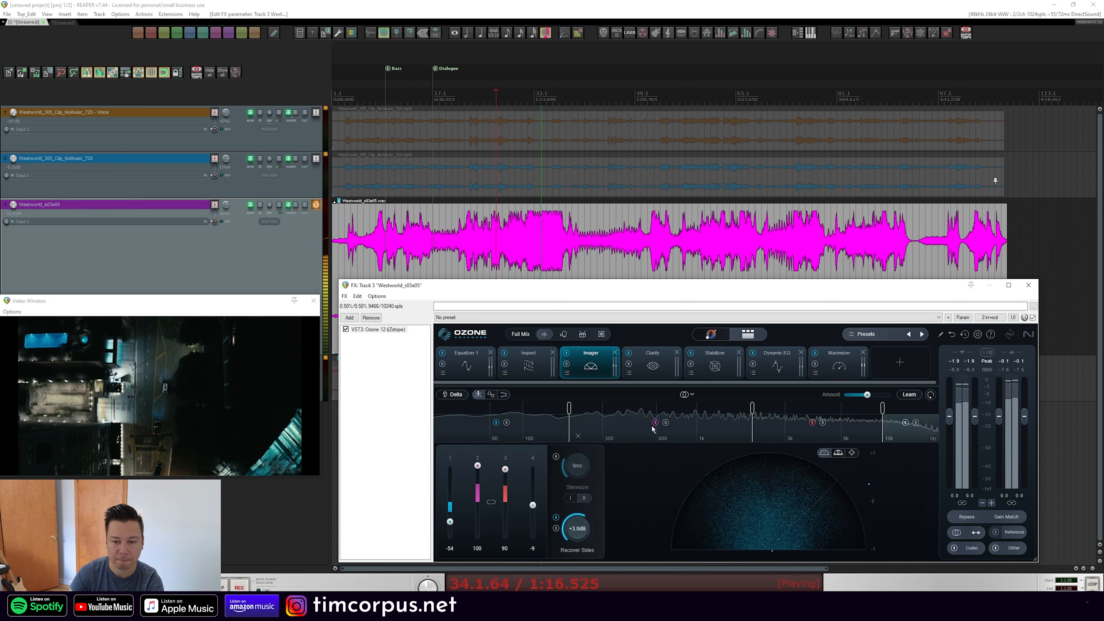
left_click_drag(477, 466, 480, 541)
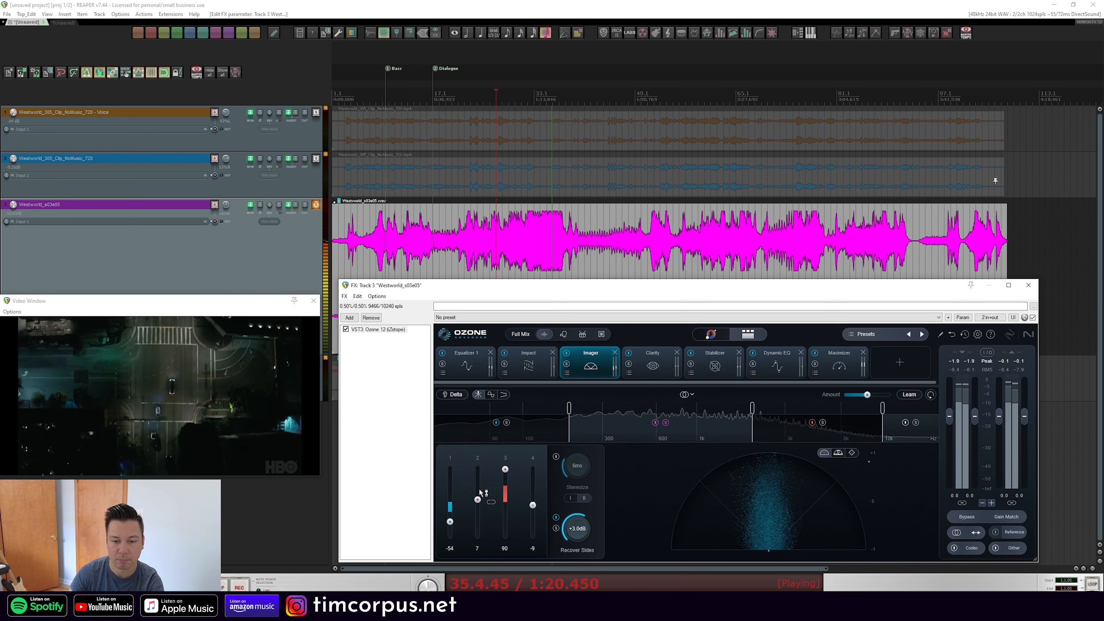
left_click_drag(481, 493, 483, 456)
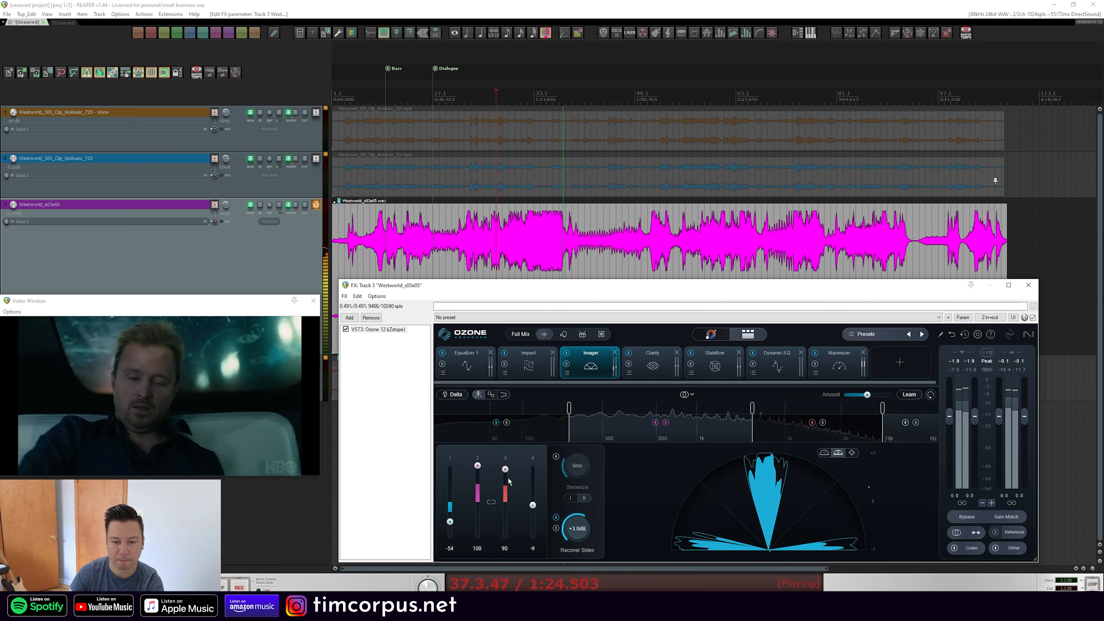
left_click_drag(506, 477, 504, 576)
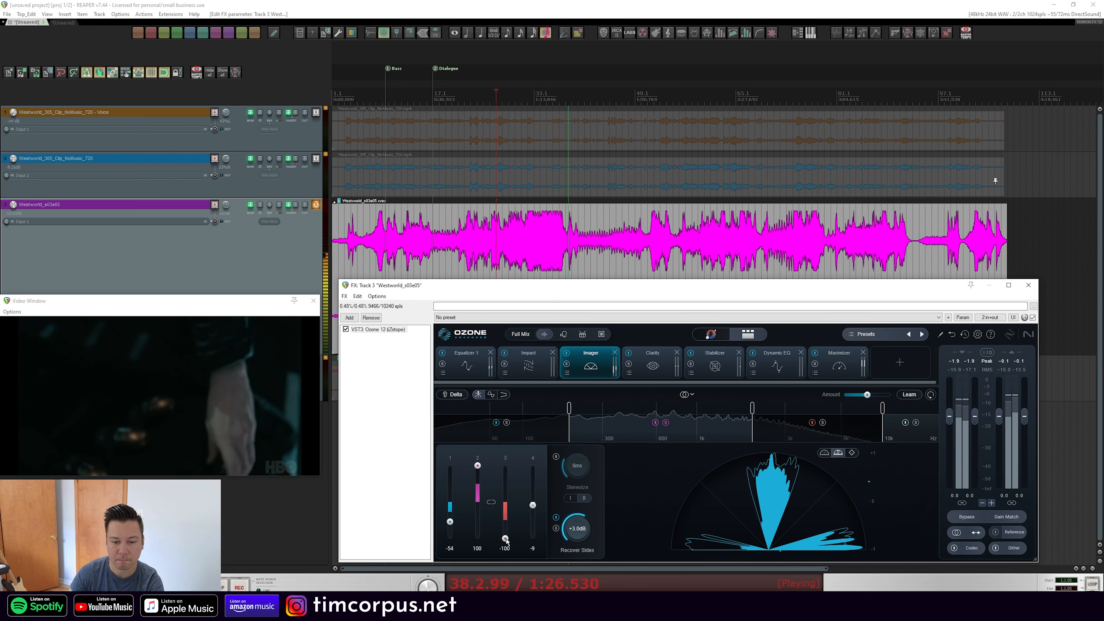
left_click_drag(505, 531, 536, 577)
Replay from an earlier point and set Imager band 4's width to 34 and band 3's to 14
left_click(555, 191)
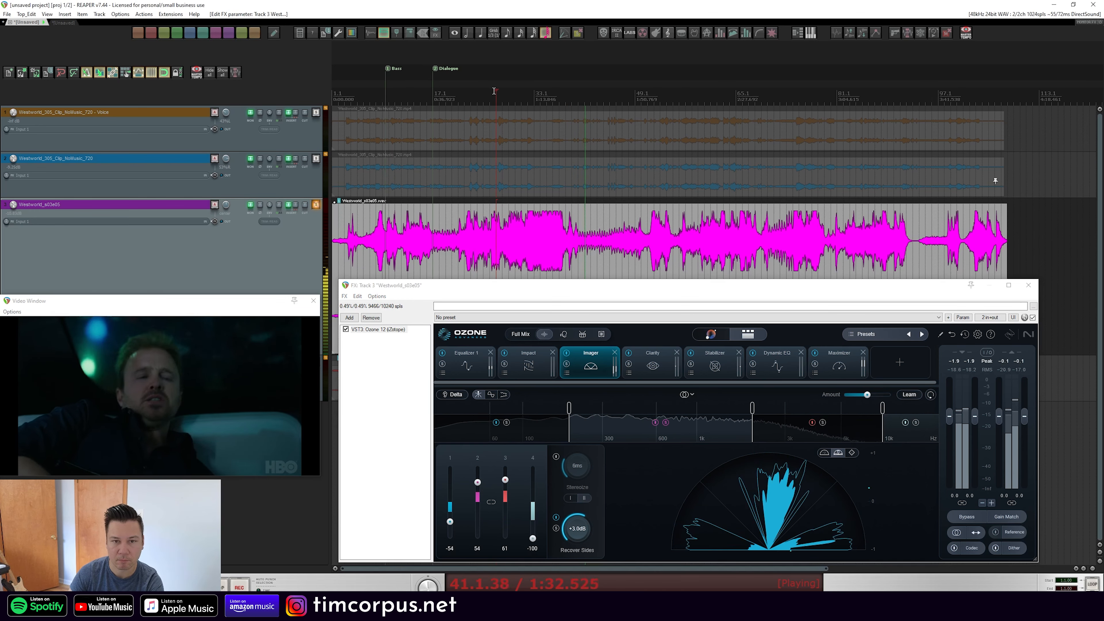
key("space")
key("space")
left_click_drag(533, 542, 532, 466)
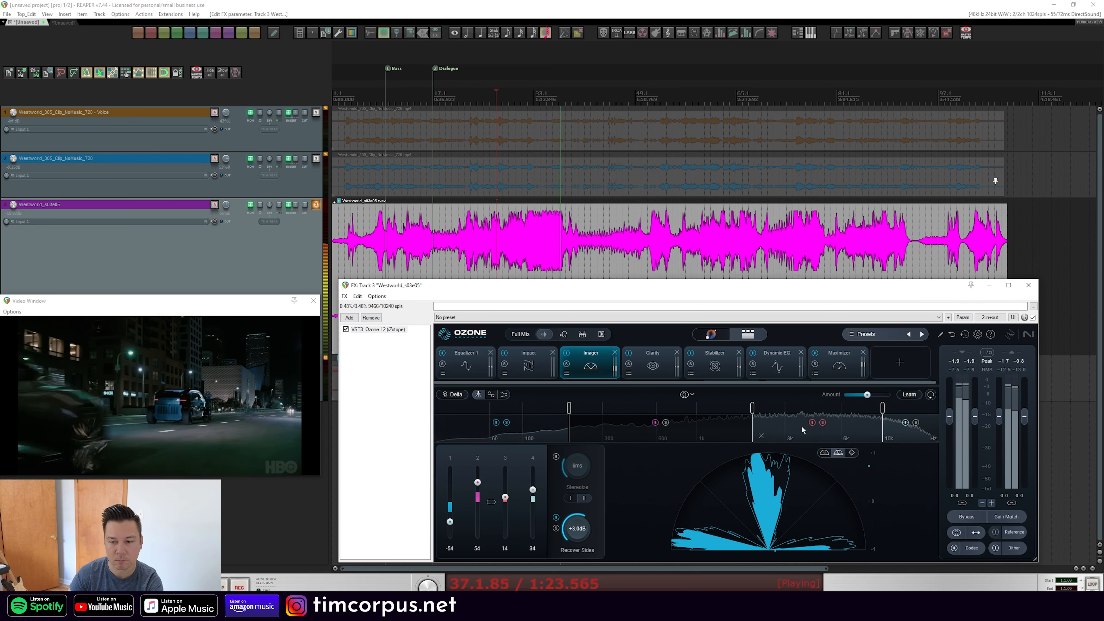
Switch the vectorscope display mode and set Imager band 1's width to 100
left_click(825, 453)
scroll(453, 499, "up", 2)
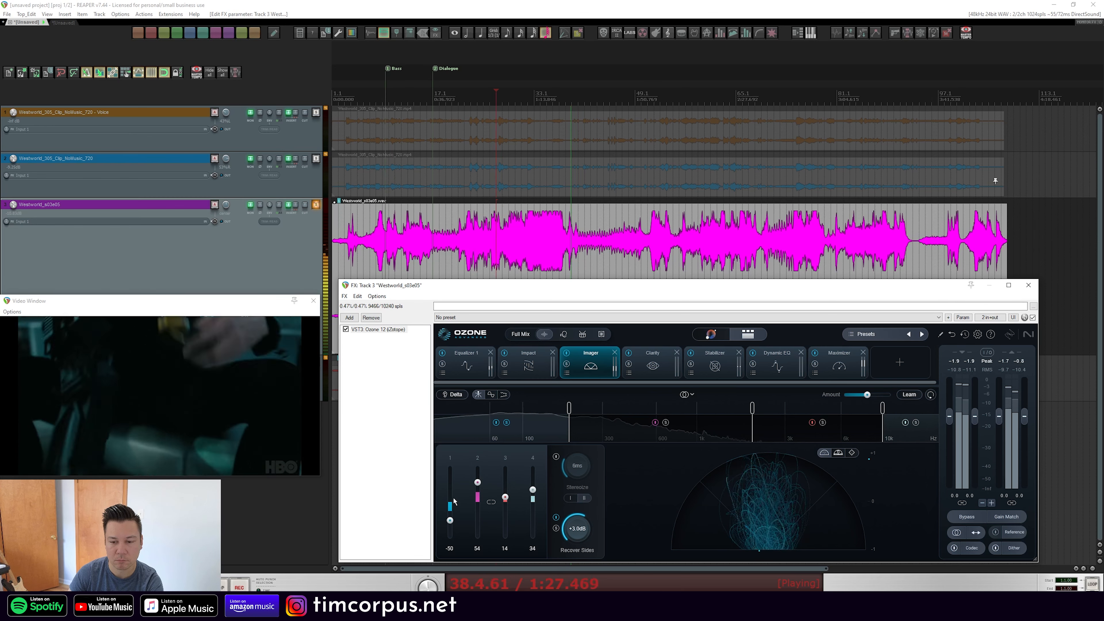
left_click_drag(454, 501, 457, 444)
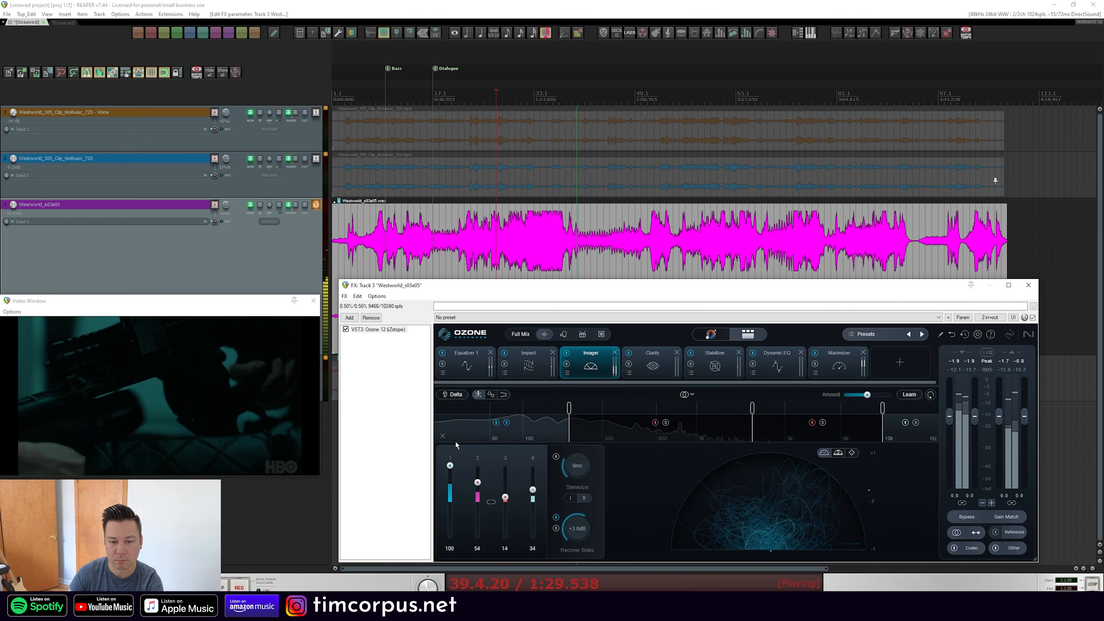
Replay the passage and lower Imager band 1's width
key("space")
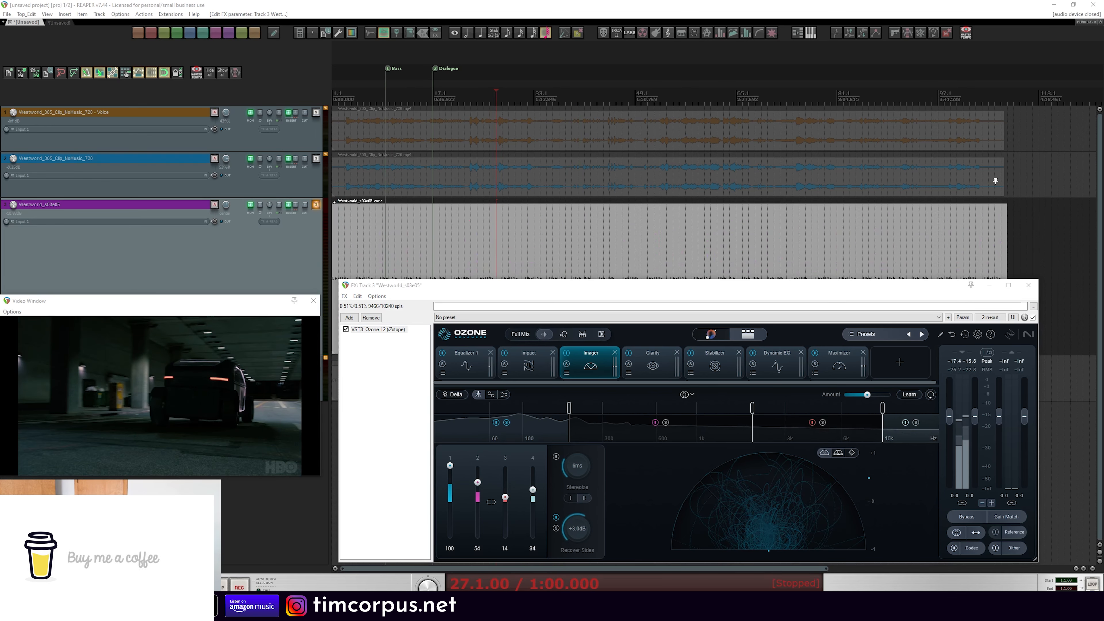
left_click(440, 466)
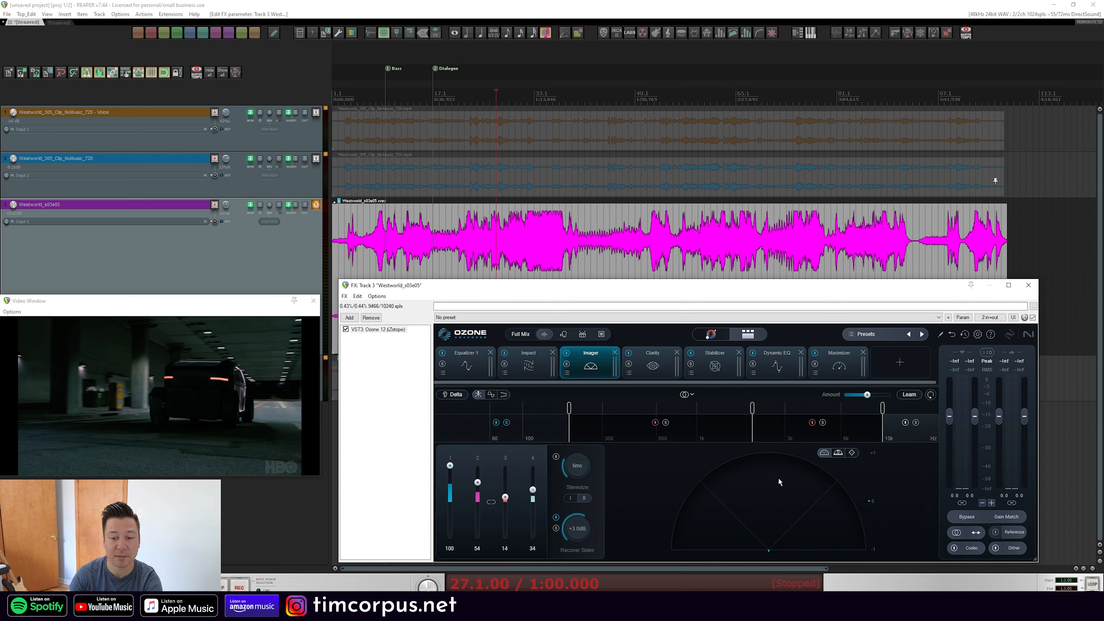
key("space")
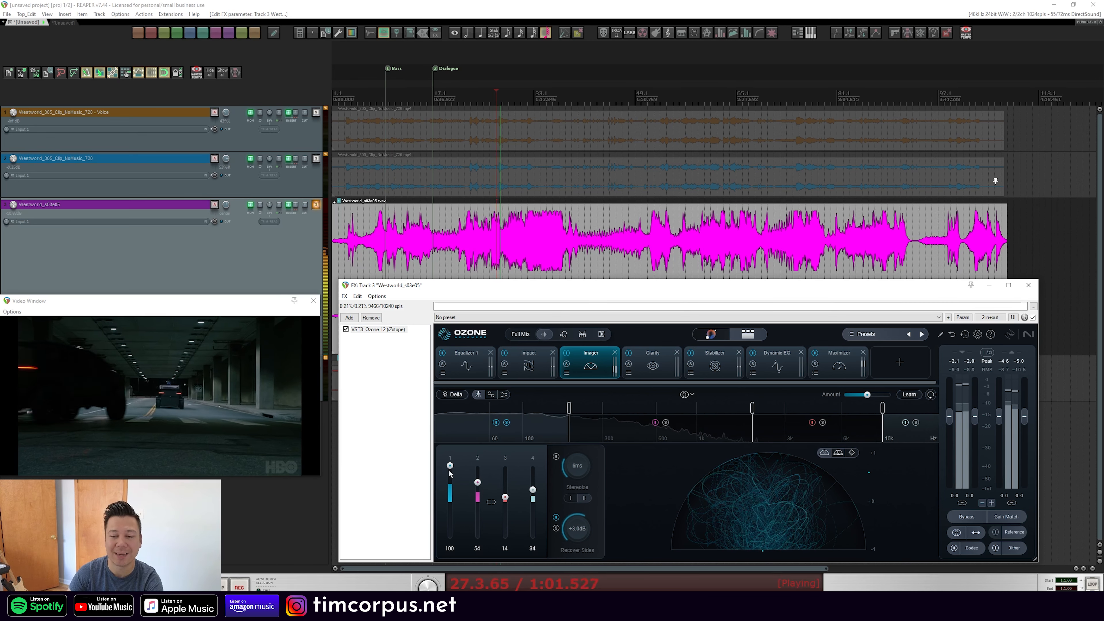
left_click_drag(450, 467, 449, 523)
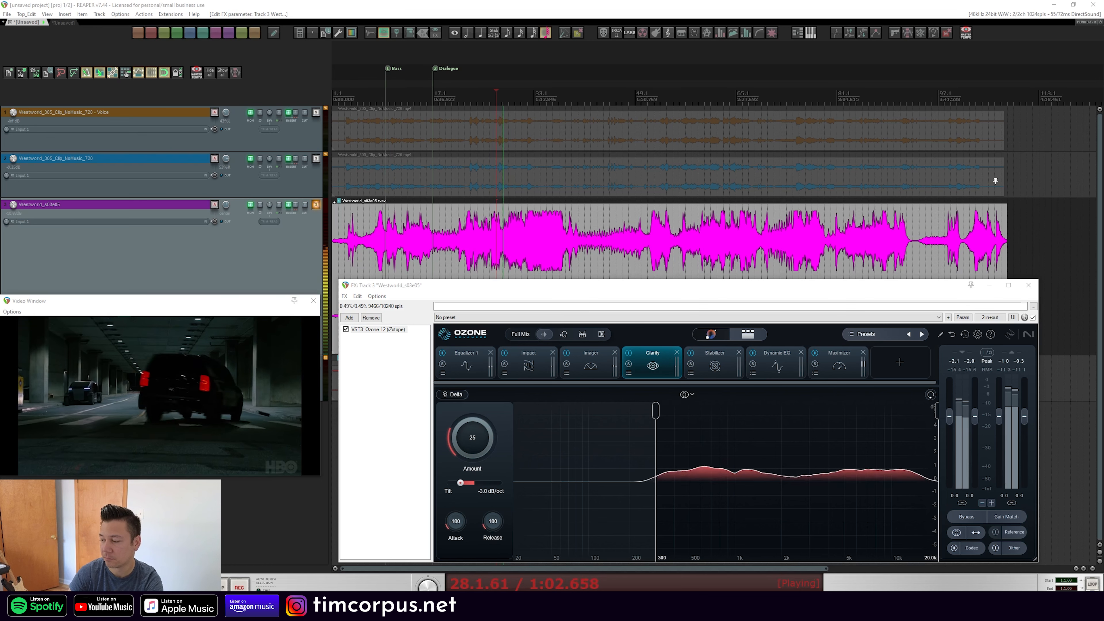
Audition only the Clarity module's processing with Delta at 40% amount
left_click(448, 396)
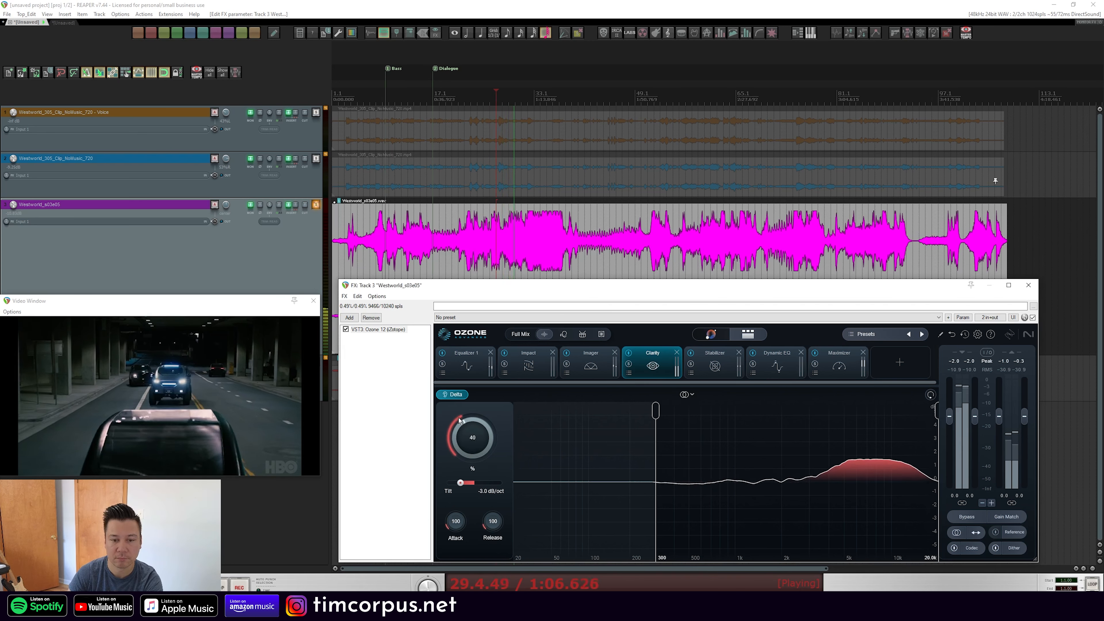
Sweep the Clarity module's amount during playback, stop playback, and set the amount to 42
left_click_drag(469, 402, 533, 353)
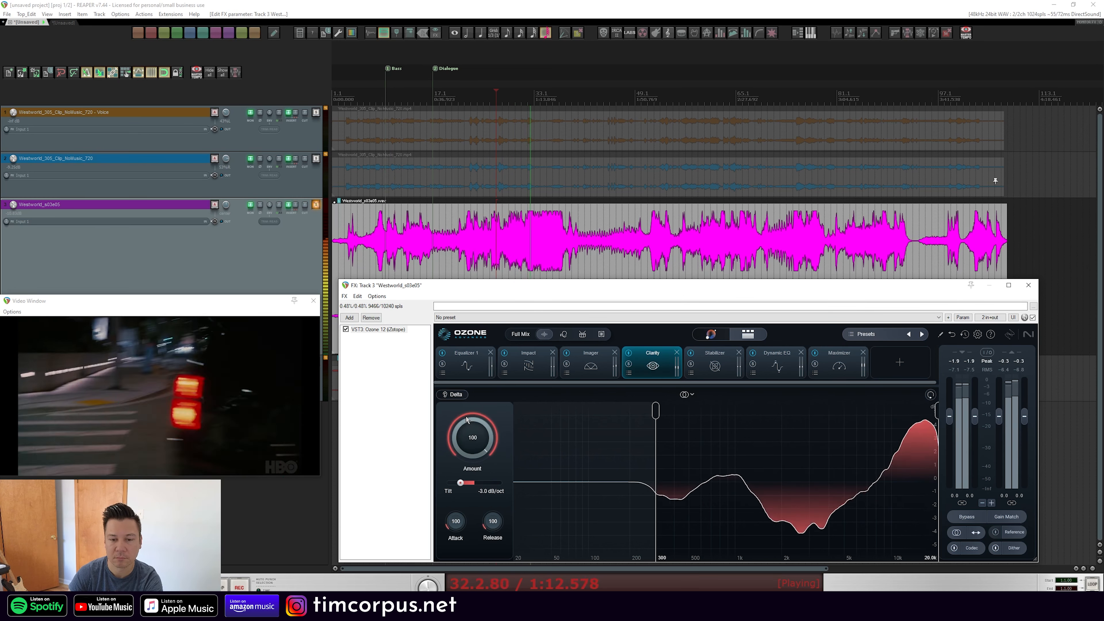
left_click_drag(468, 419, 429, 488)
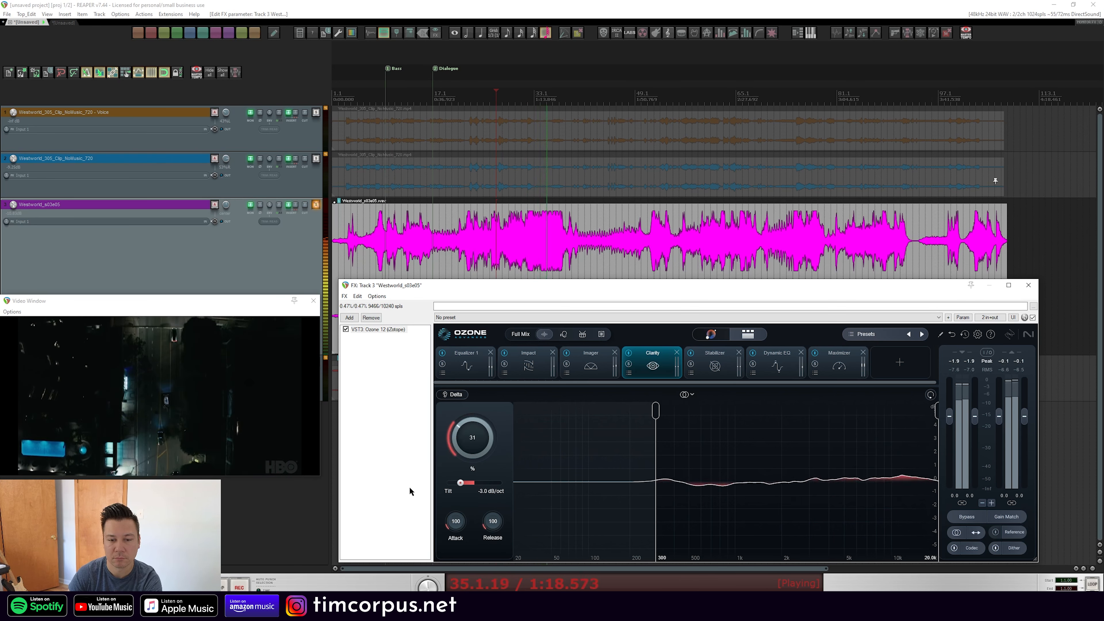
left_click_drag(410, 492, 406, 470)
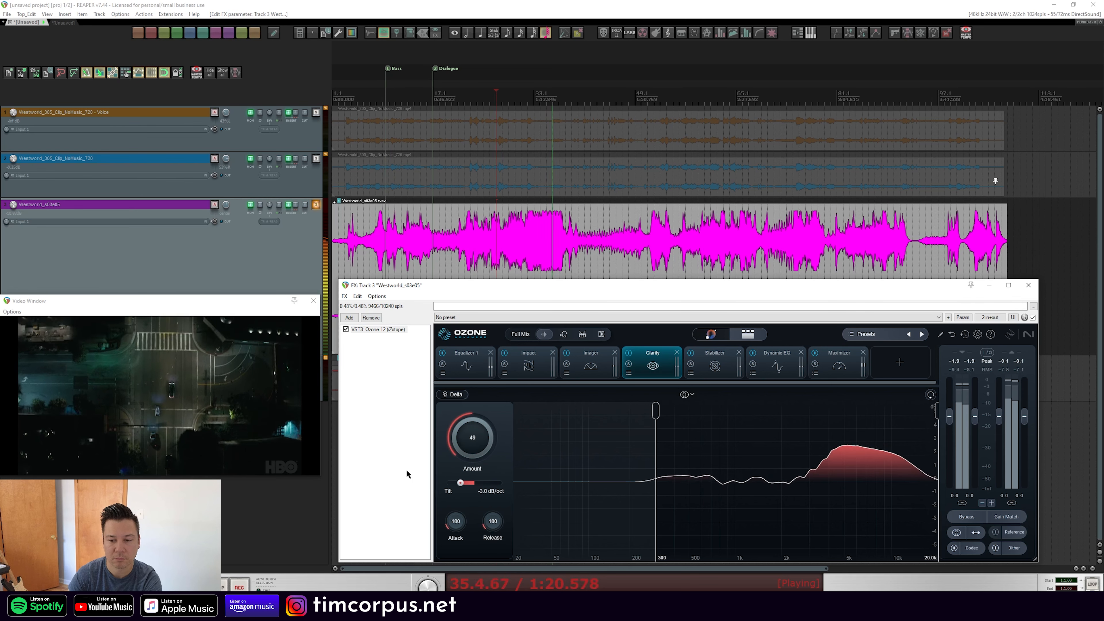
key("space")
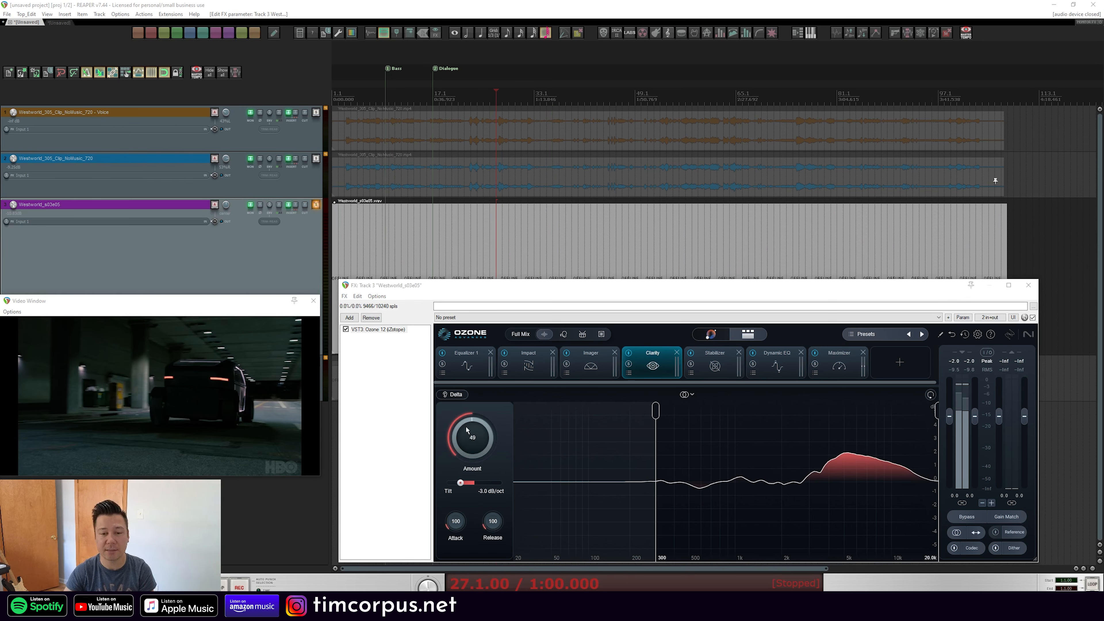
left_click_drag(466, 429, 462, 424)
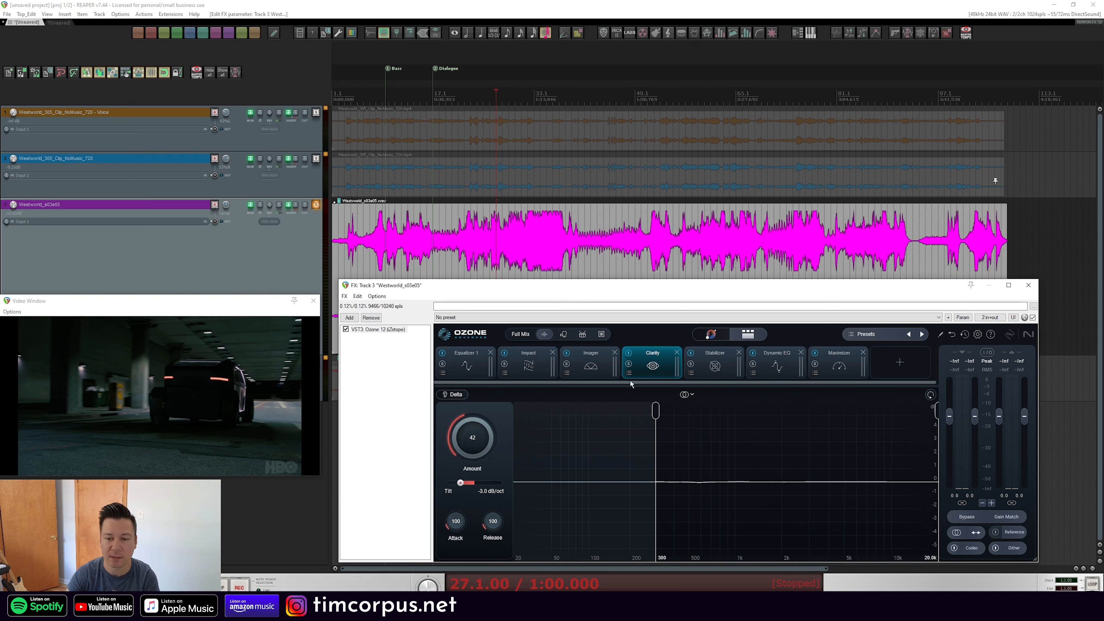
Open the Stabilizer module, resume playback, and audition its Delta processing with the amount raised to 100
left_click(715, 361)
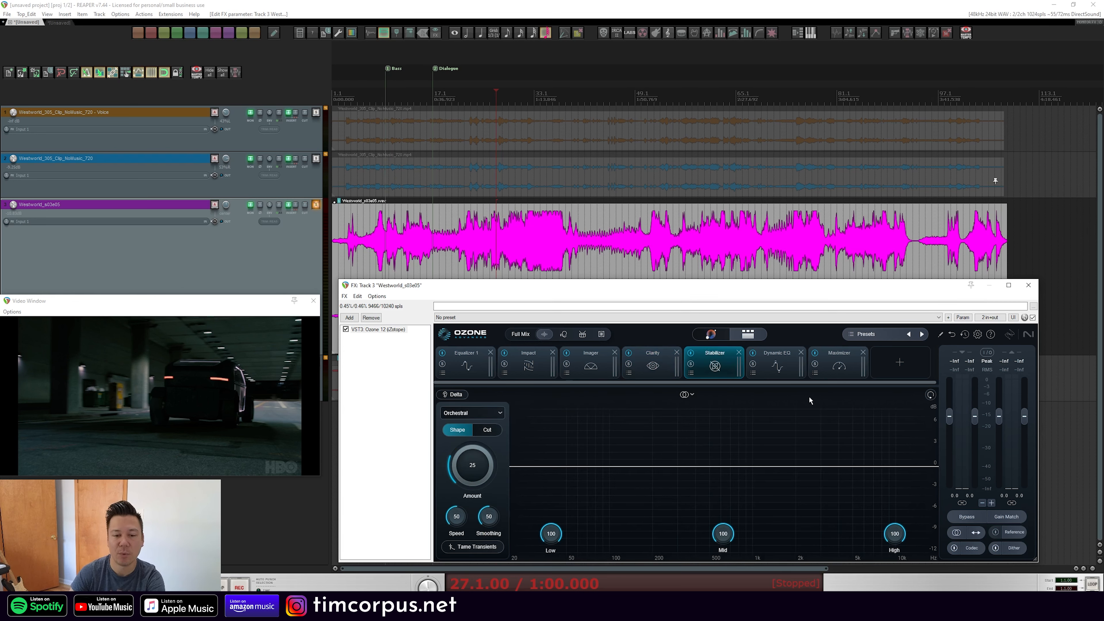
key("space")
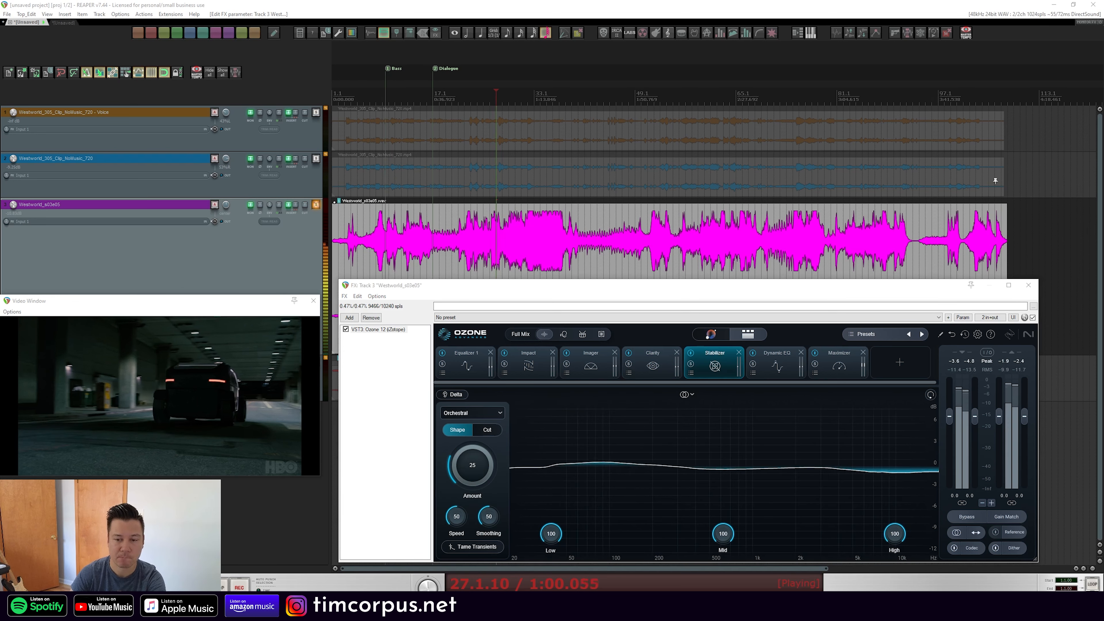
left_click(447, 397)
left_click_drag(488, 449, 489, 371)
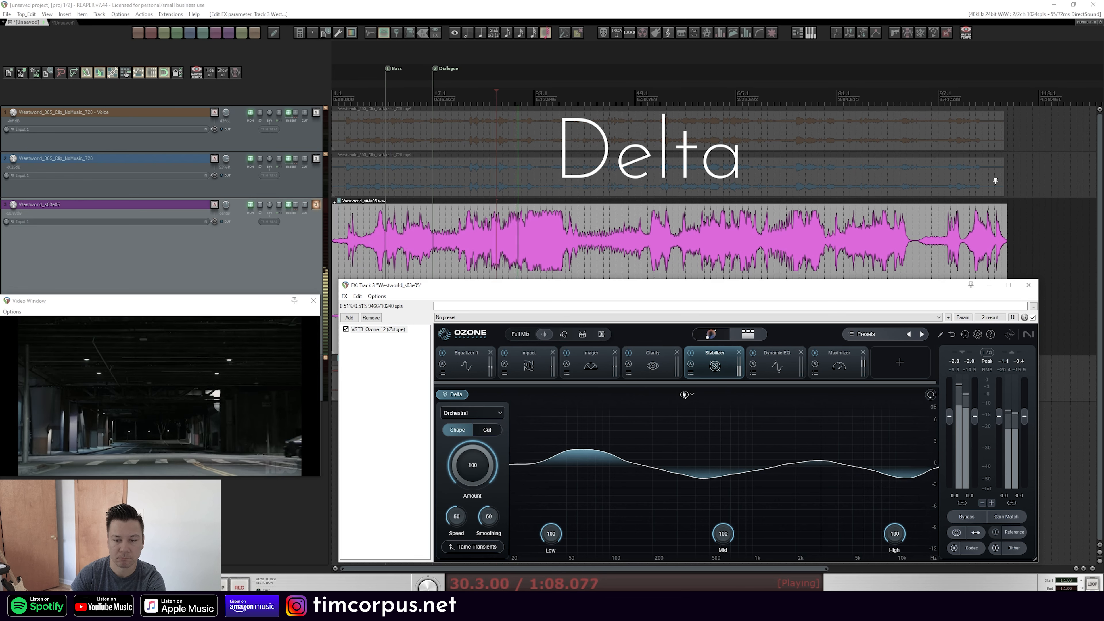
left_click(694, 394)
left_click(695, 395)
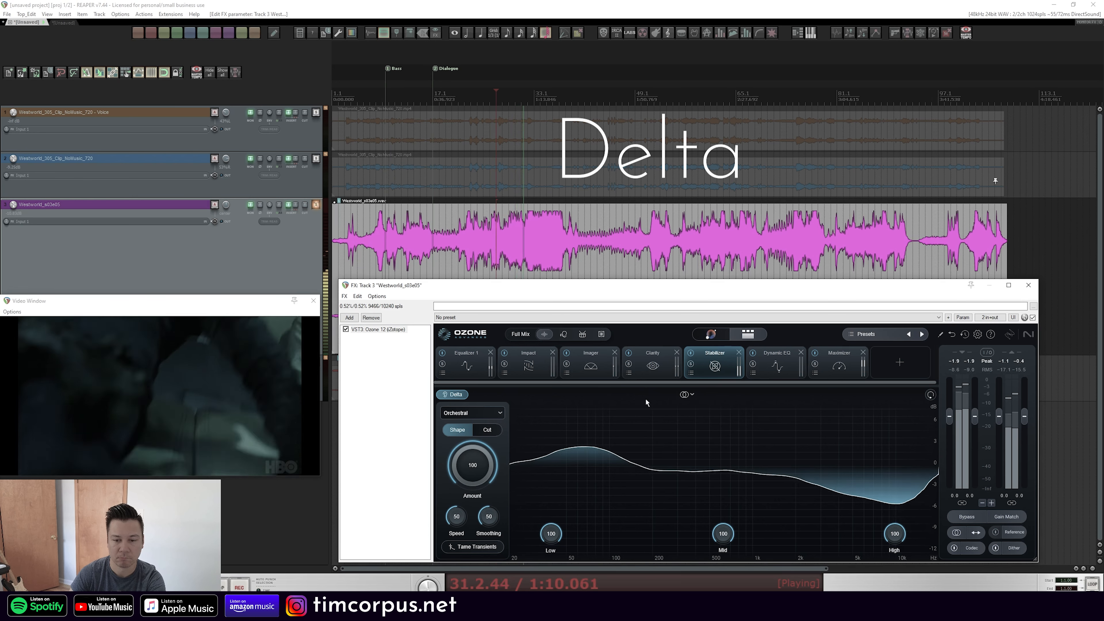
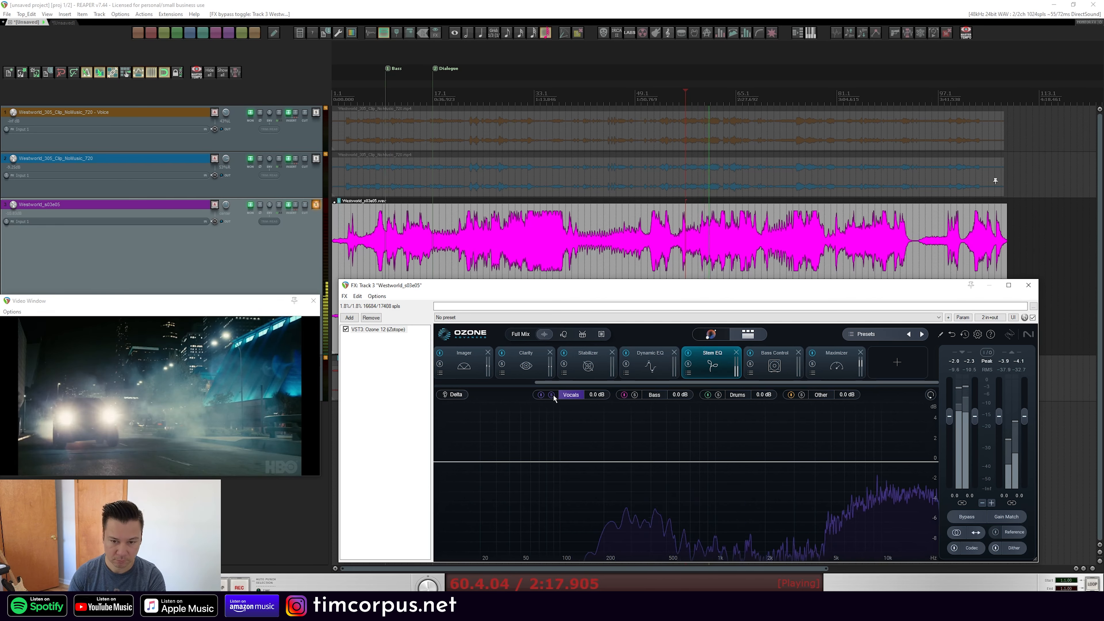
Solo the Bass stem in the Stem EQ module to audition it on its own
left_click(635, 395)
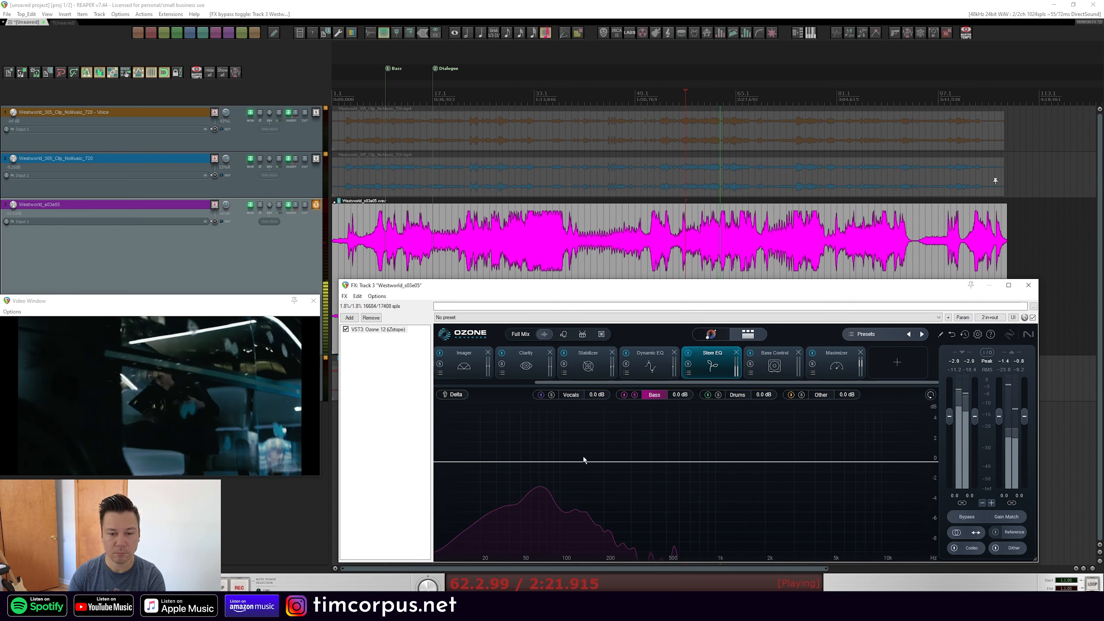
left_click_drag(552, 461, 619, 464)
left_click(584, 441)
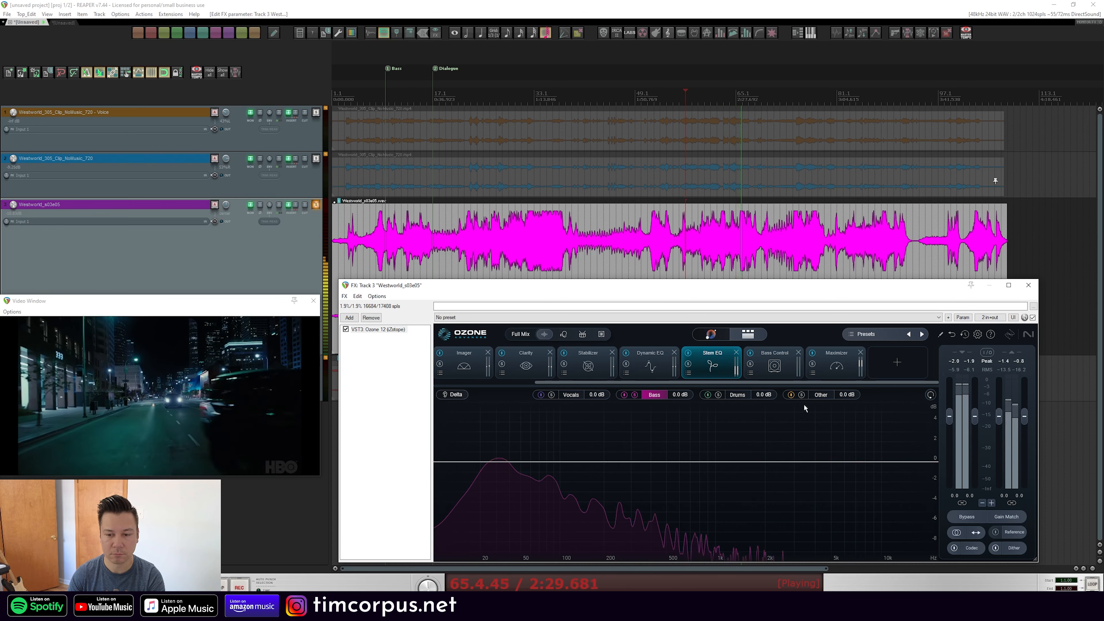
Solo the Drums stem, replay the passage, and raise the Drums stem gain to +0.4 dB
left_click(719, 395)
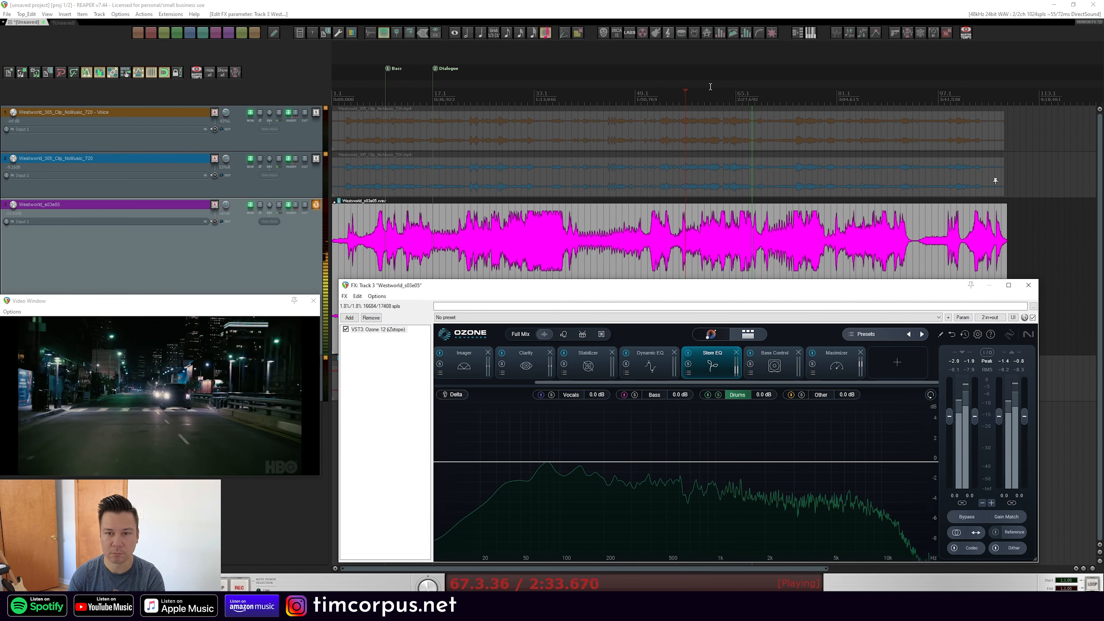
left_click(686, 95)
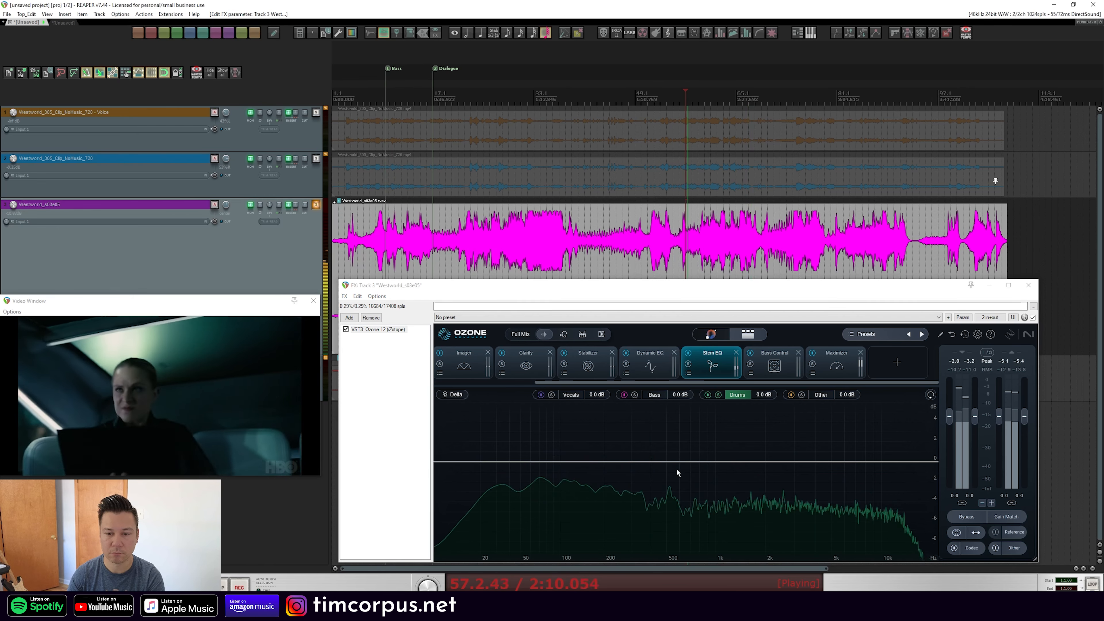
mouse_move(762, 395)
left_mouse_down()
mouse_move(761, 346)
mouse_move(766, 403)
left_mouse_up()
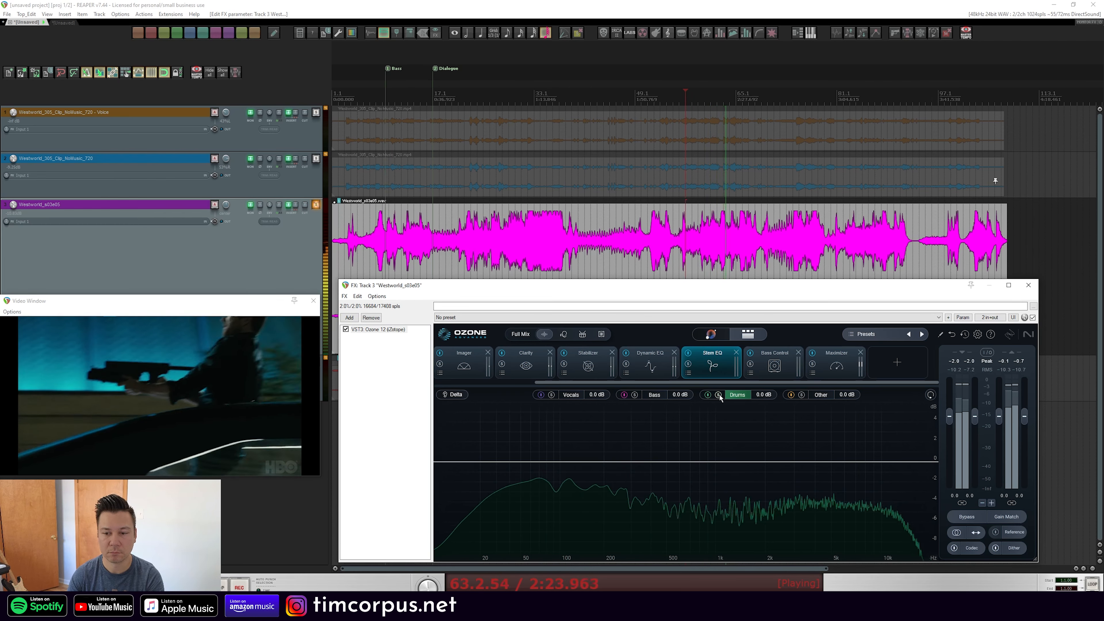
Solo the Other stem, replay the passage from an earlier point, and stop playback
left_click(802, 394)
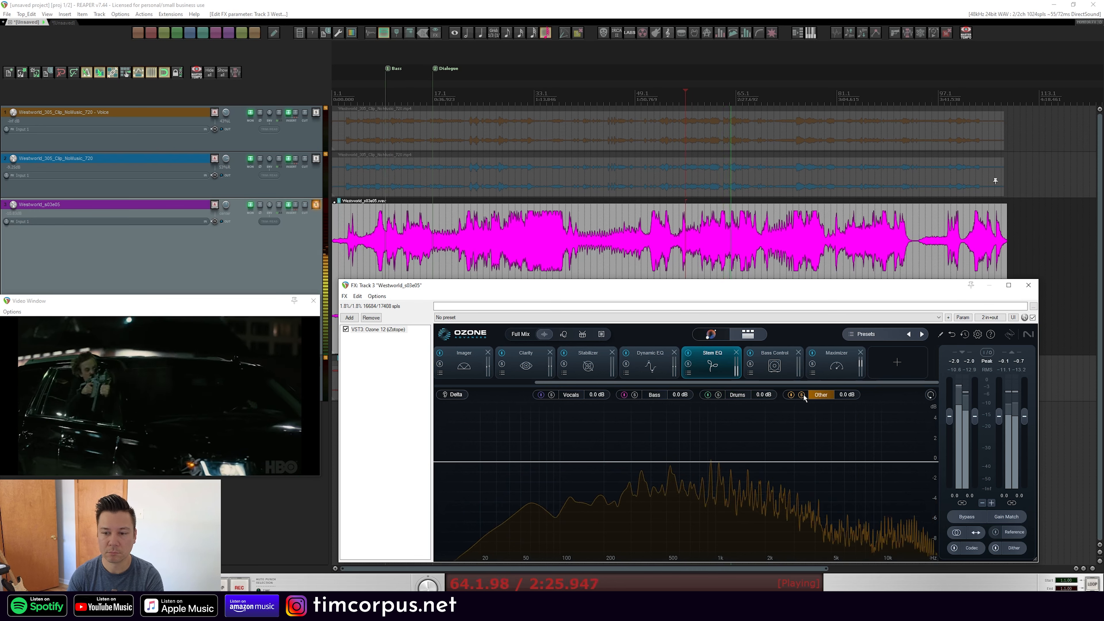
left_click(711, 101)
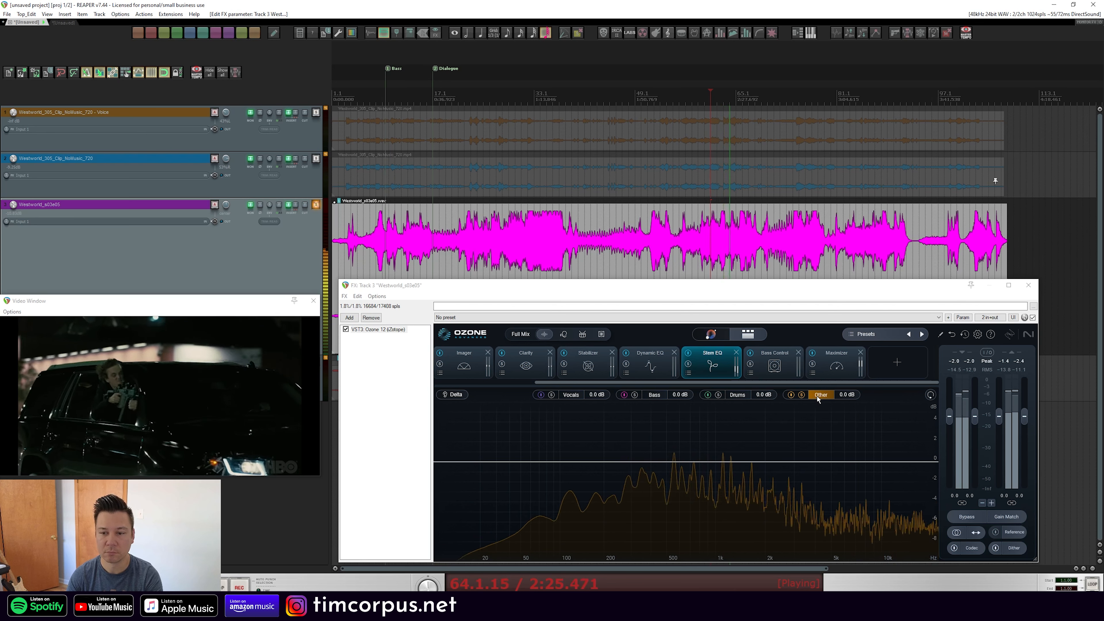
key("space")
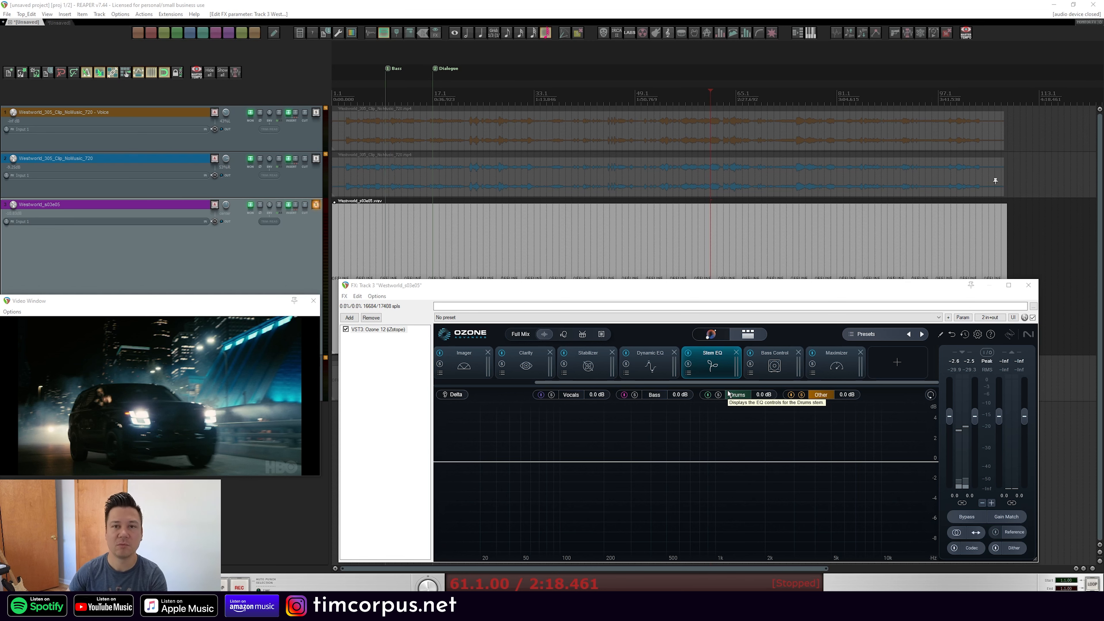
Open the Bass Control module, start playback, and set its Balance to +0.9 dB
left_click(775, 364)
key("space")
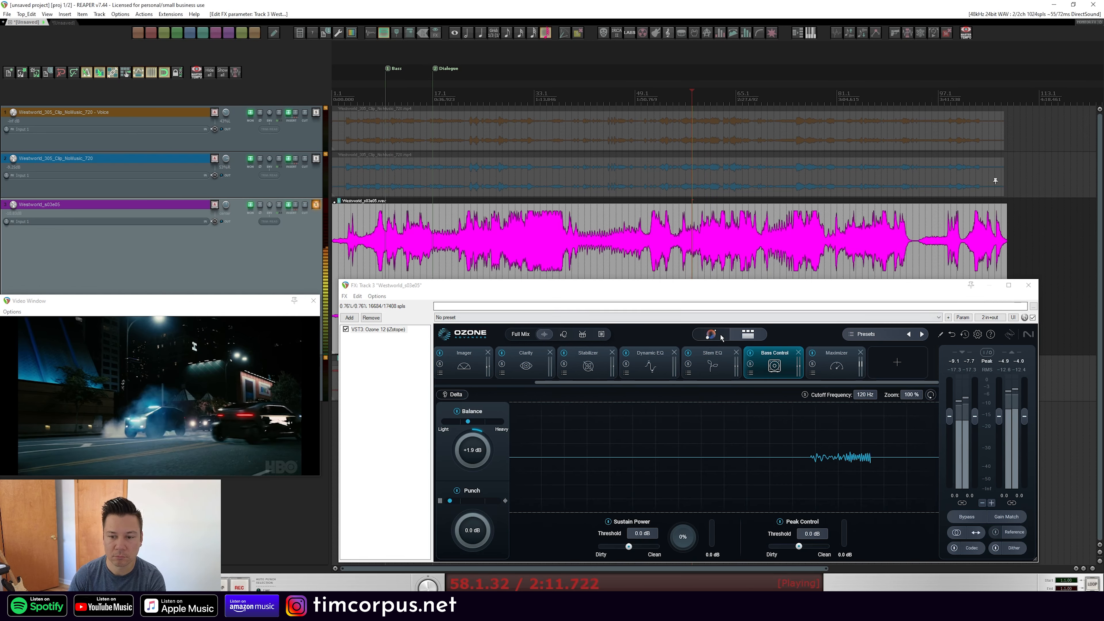
mouse_move(472, 452)
left_mouse_down()
mouse_move(471, 403)
mouse_move(467, 452)
left_mouse_up()
scroll(468, 452, "down", 5)
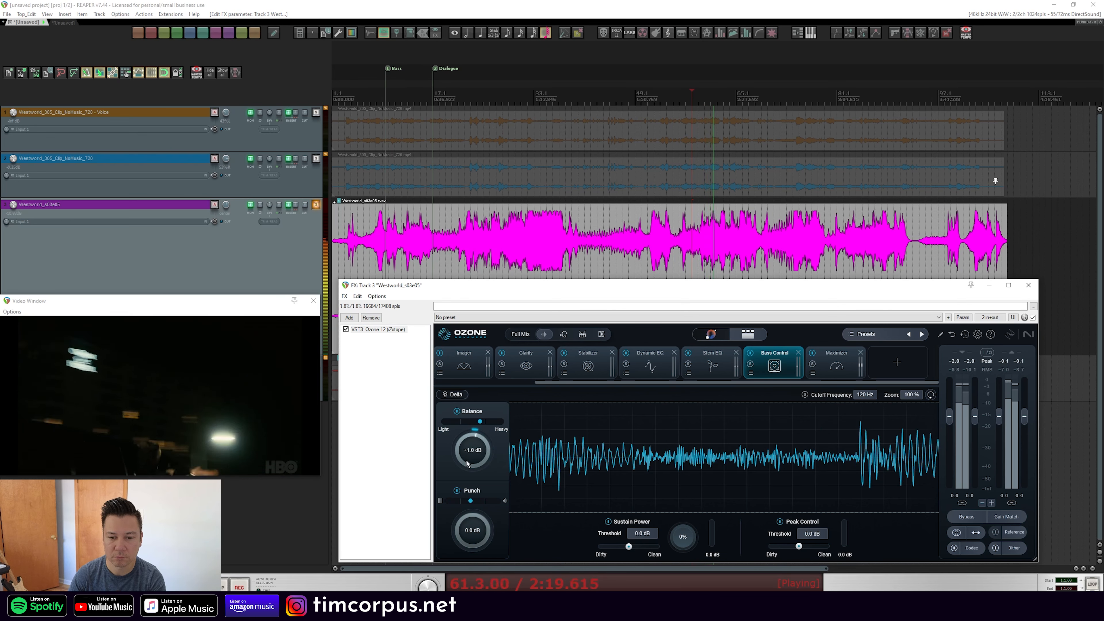
Return to Stem EQ and adjust the Bass stem gain to about -0.3 dB while replaying the passage
left_click(701, 369)
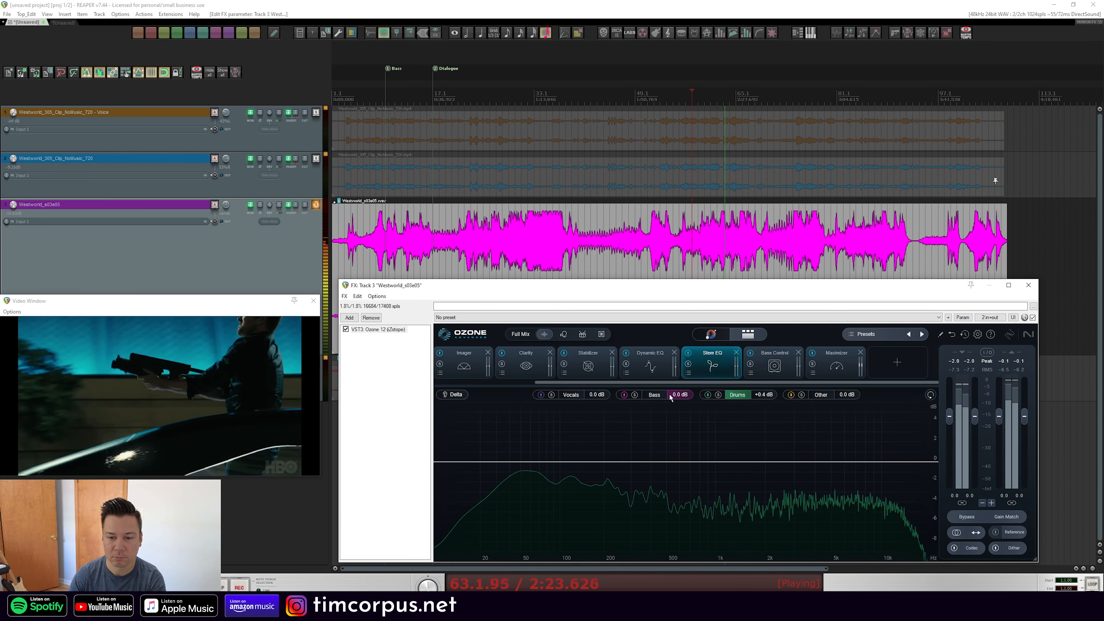
left_click_drag(670, 394, 679, 357)
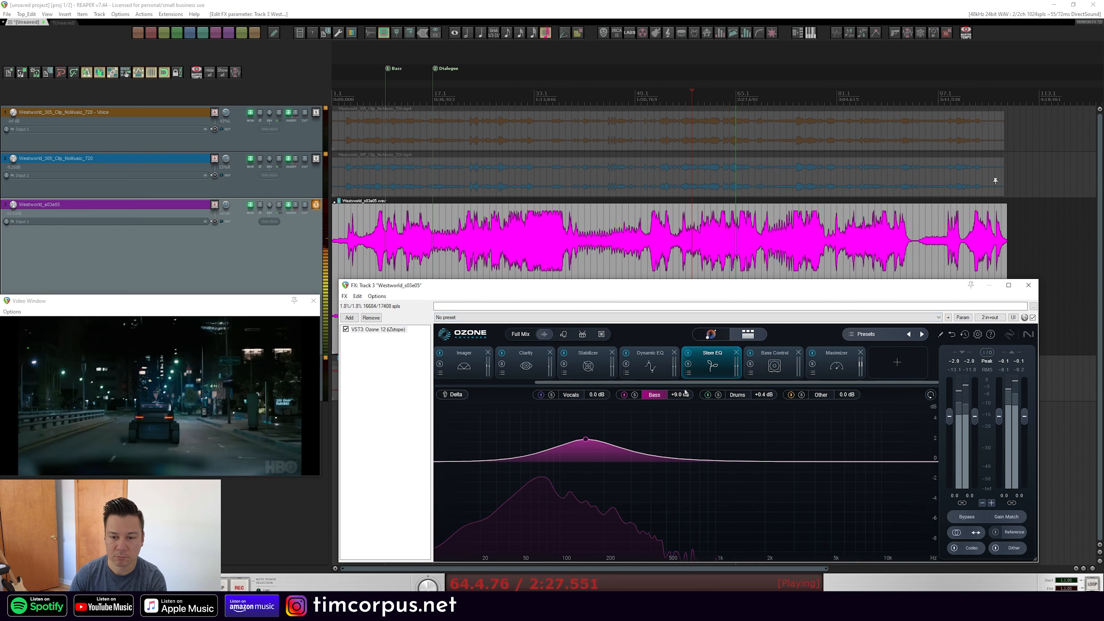
left_click_drag(682, 395, 679, 475)
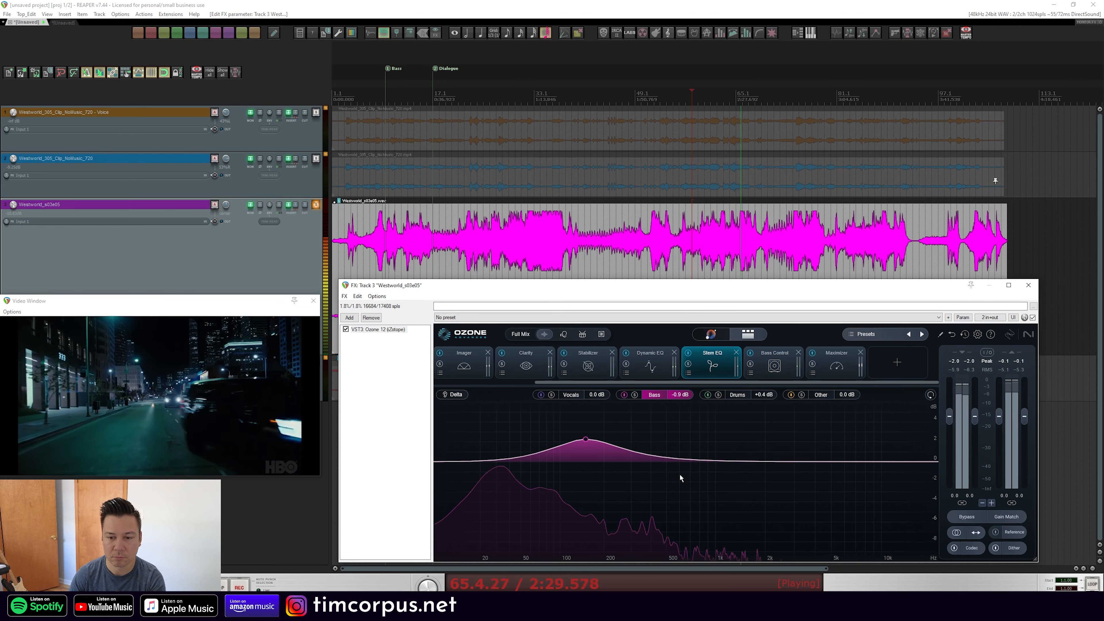
left_click(696, 122)
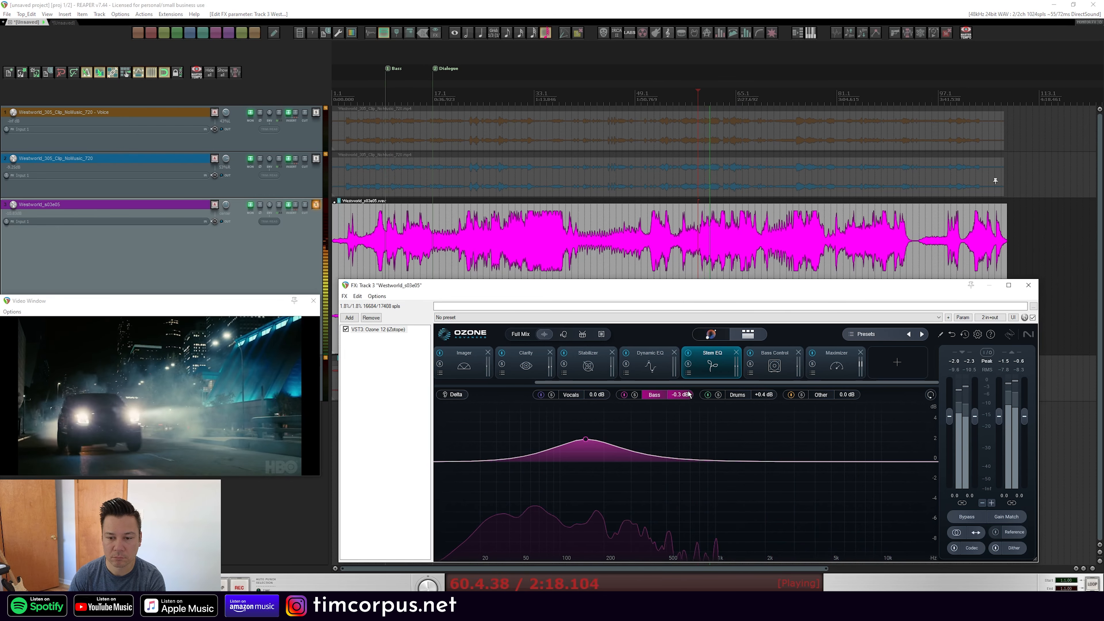
Solo the Vocals stem in Stem EQ and move its high-shelf band to about 10395 Hz at -0.2 dB
left_click(774, 362)
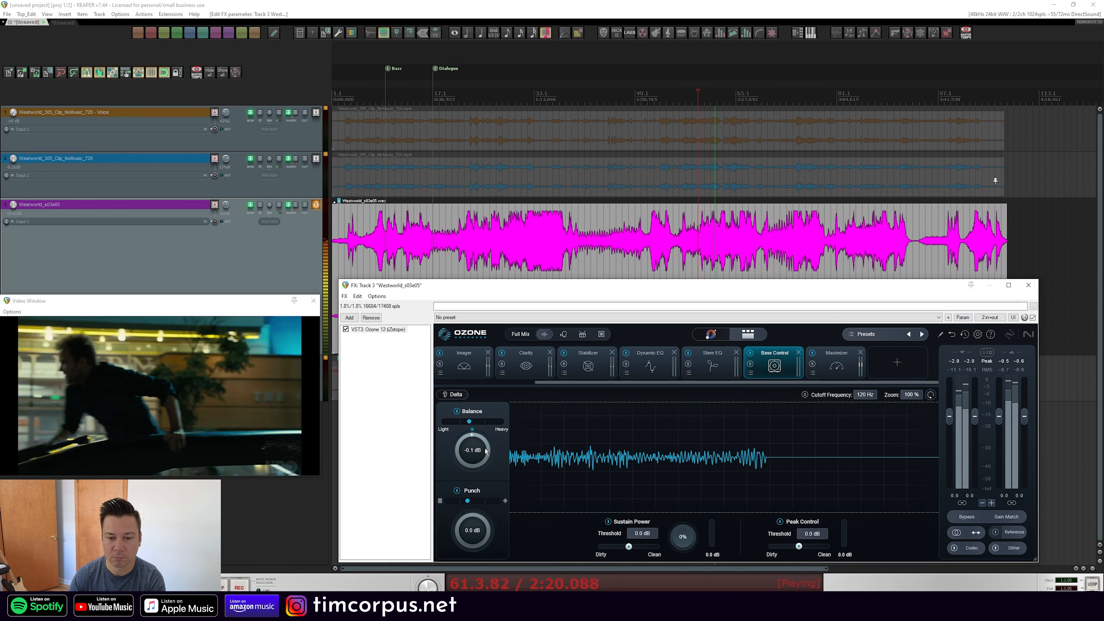
left_click(713, 362)
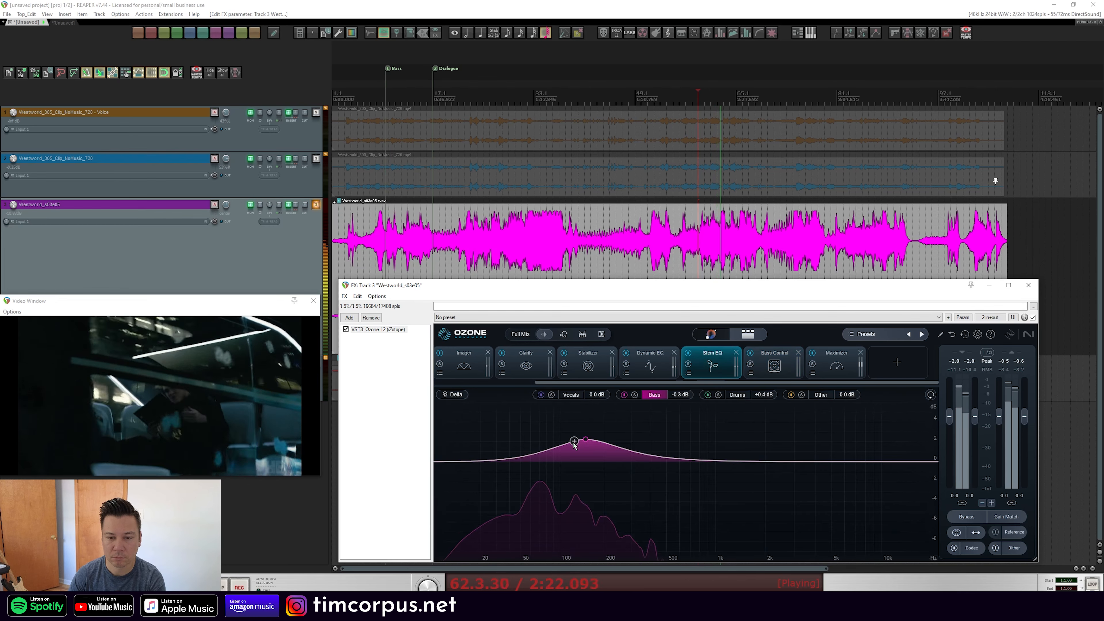
left_click(578, 396)
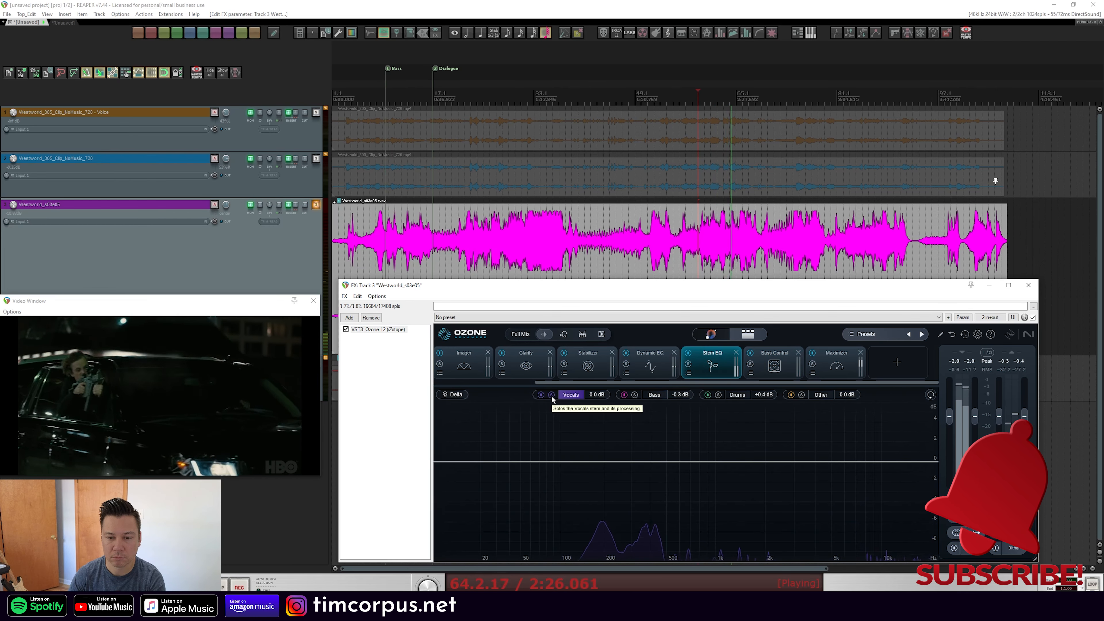
left_click_drag(917, 462, 885, 468)
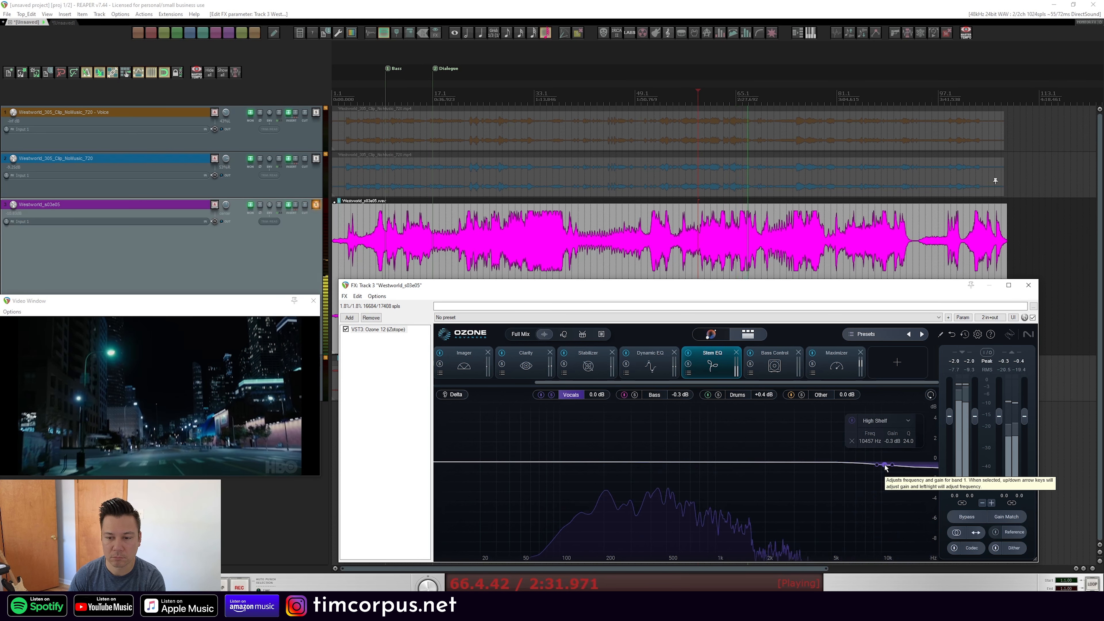
left_click_drag(885, 469, 885, 465)
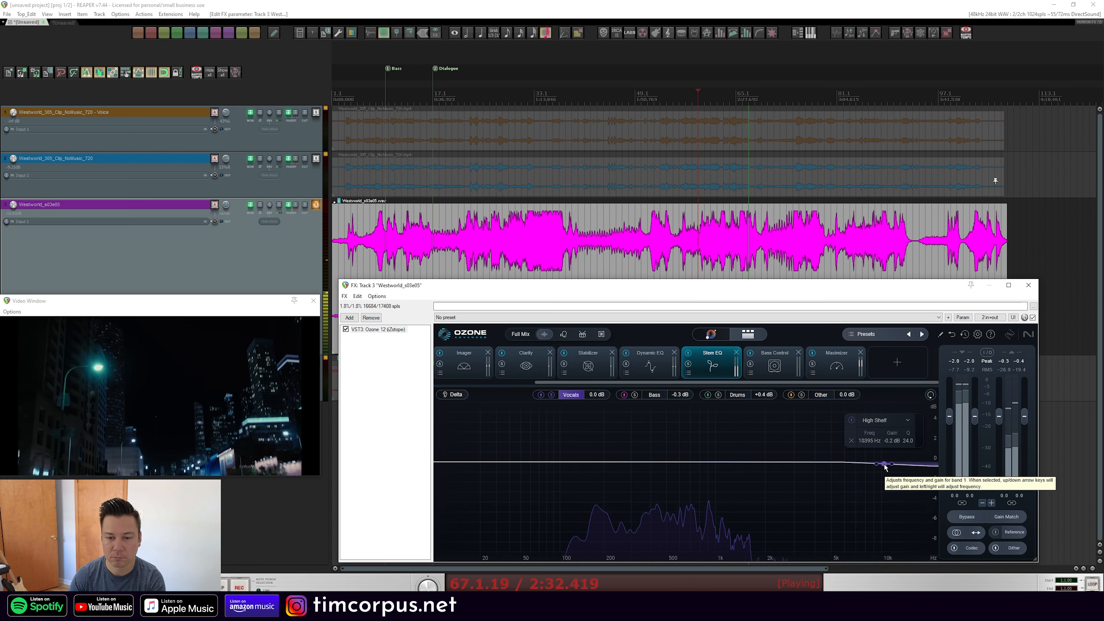
Audition the Stem EQ Delta signal, replay the passage, and compare the plugin bypassed and active
left_click(463, 394)
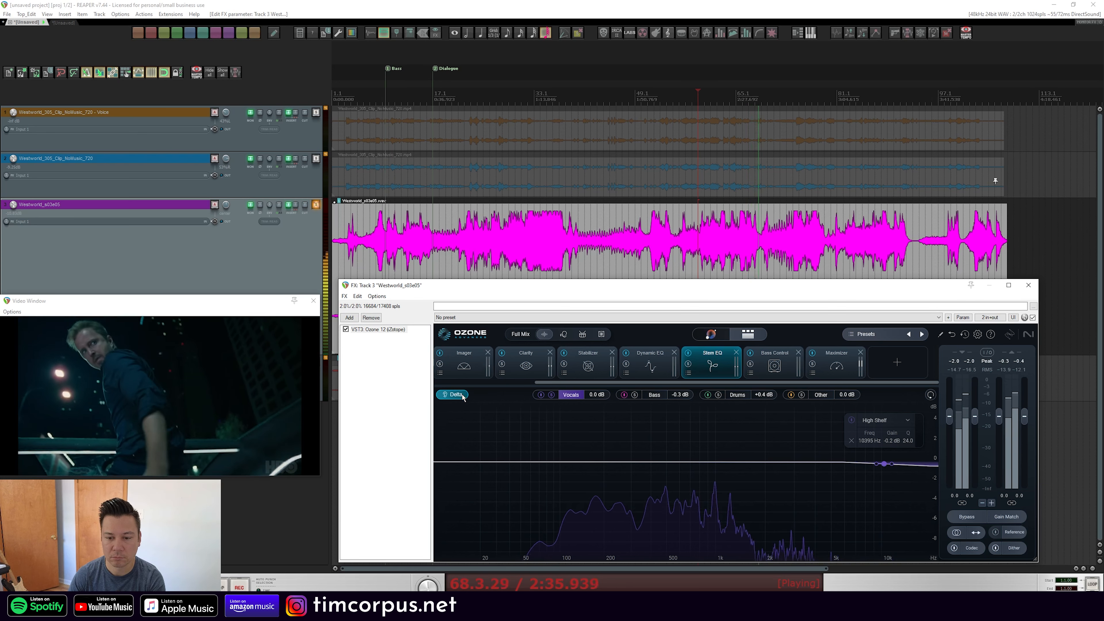
left_click(455, 395)
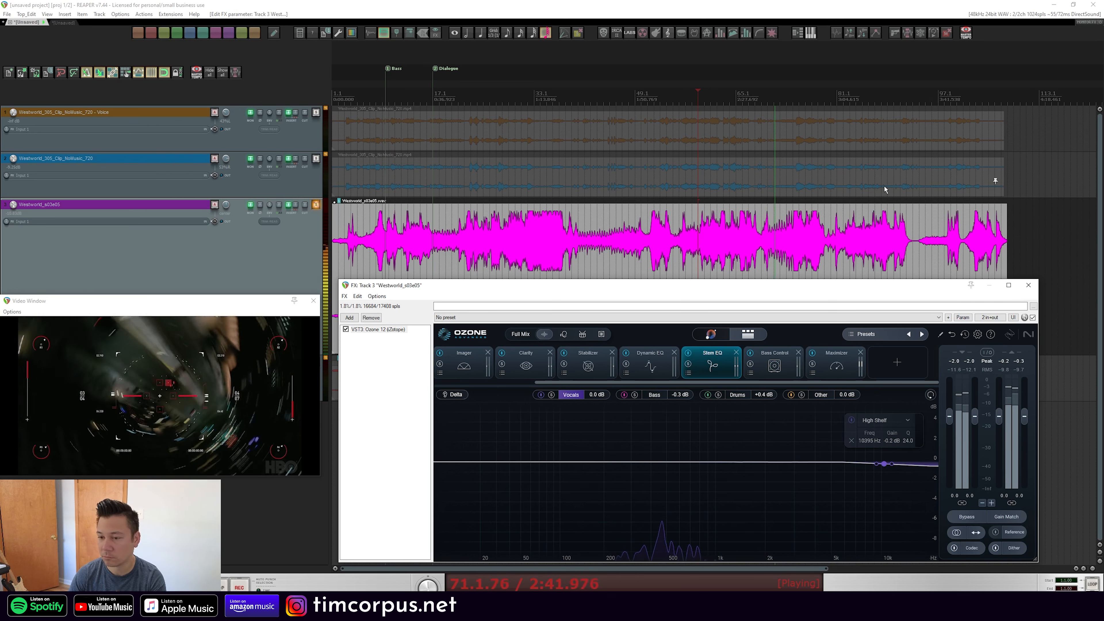
left_click(697, 99)
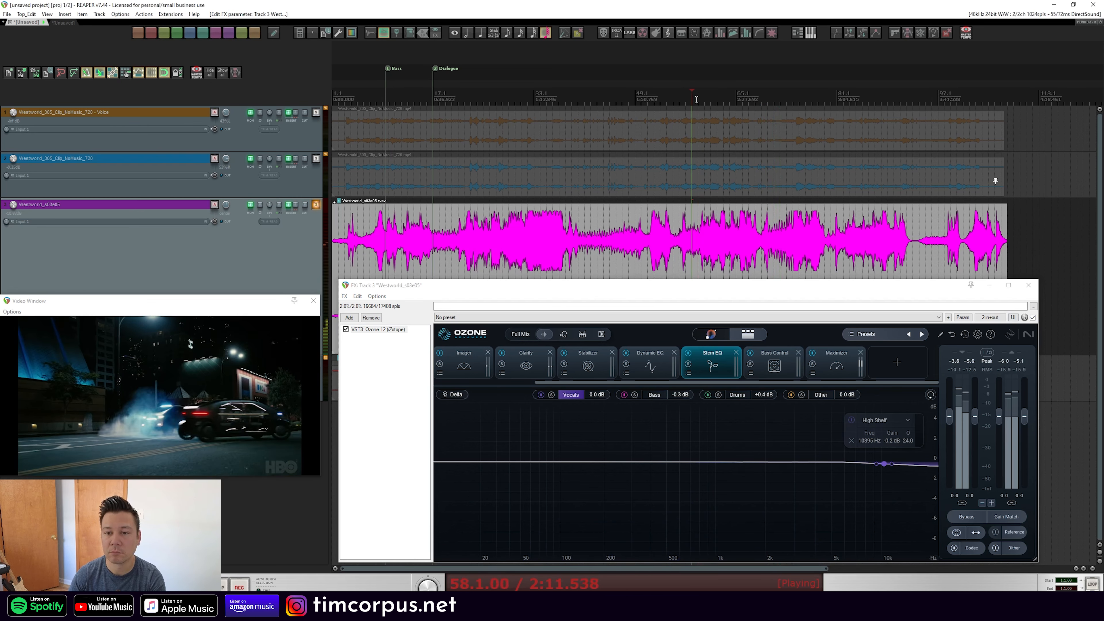
left_click(1034, 319)
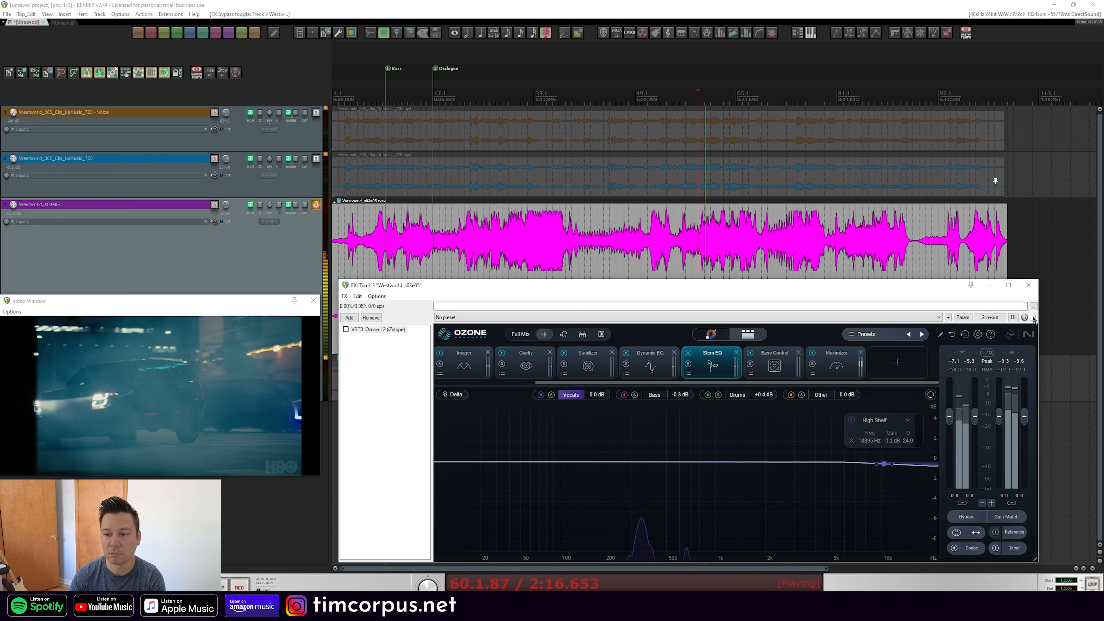
left_click(1033, 319)
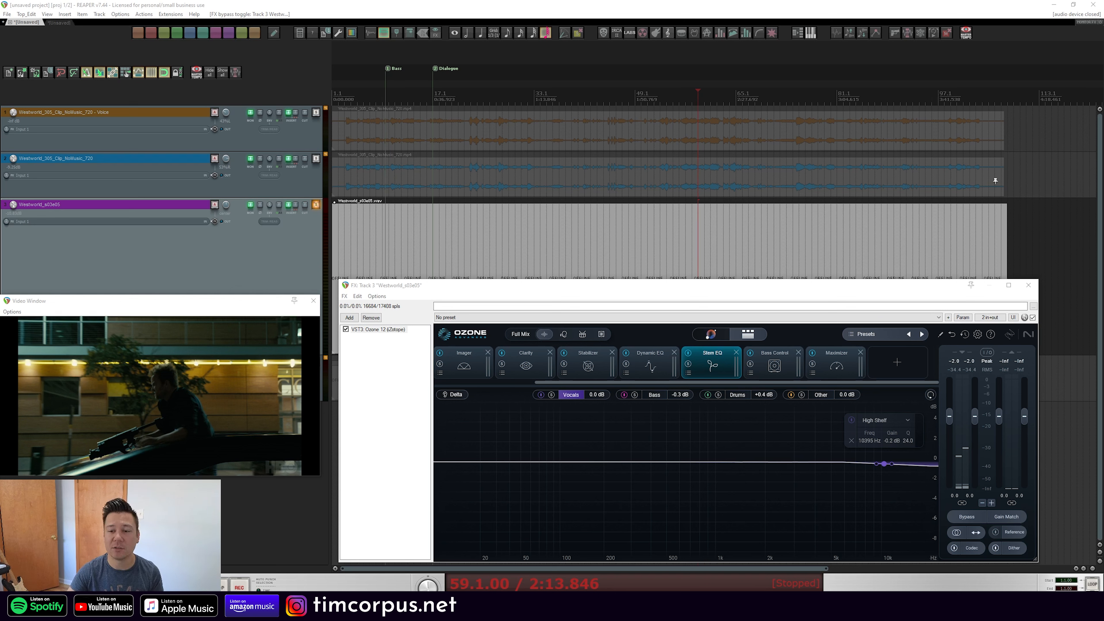
Add an Unlimiter module to the chain, start playback, and sweep its Amount down to 0%
left_click(884, 368)
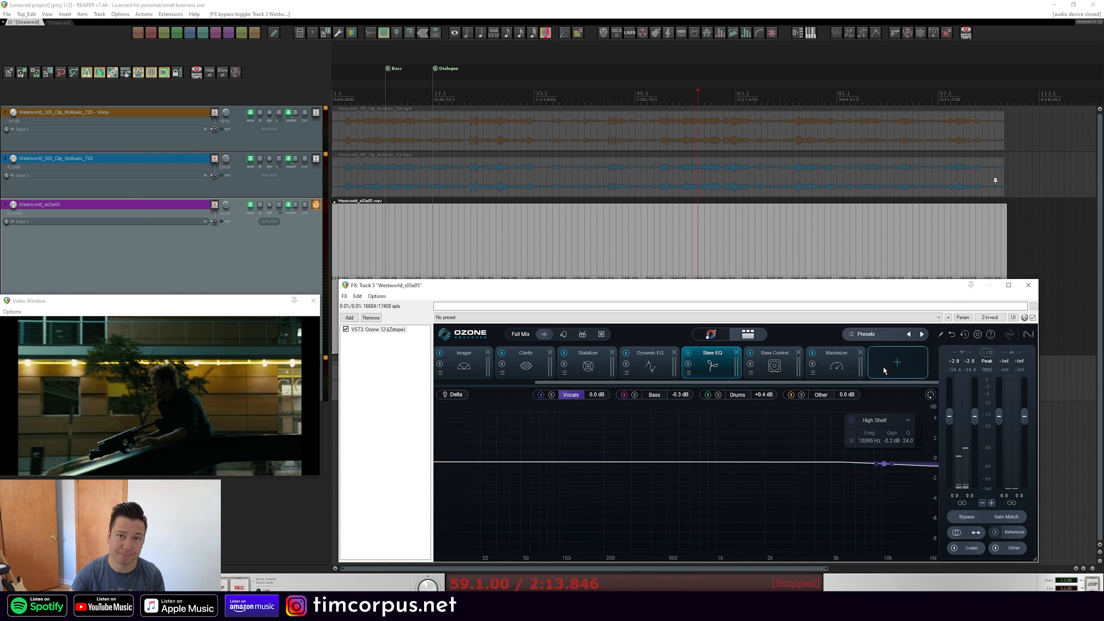
key("space")
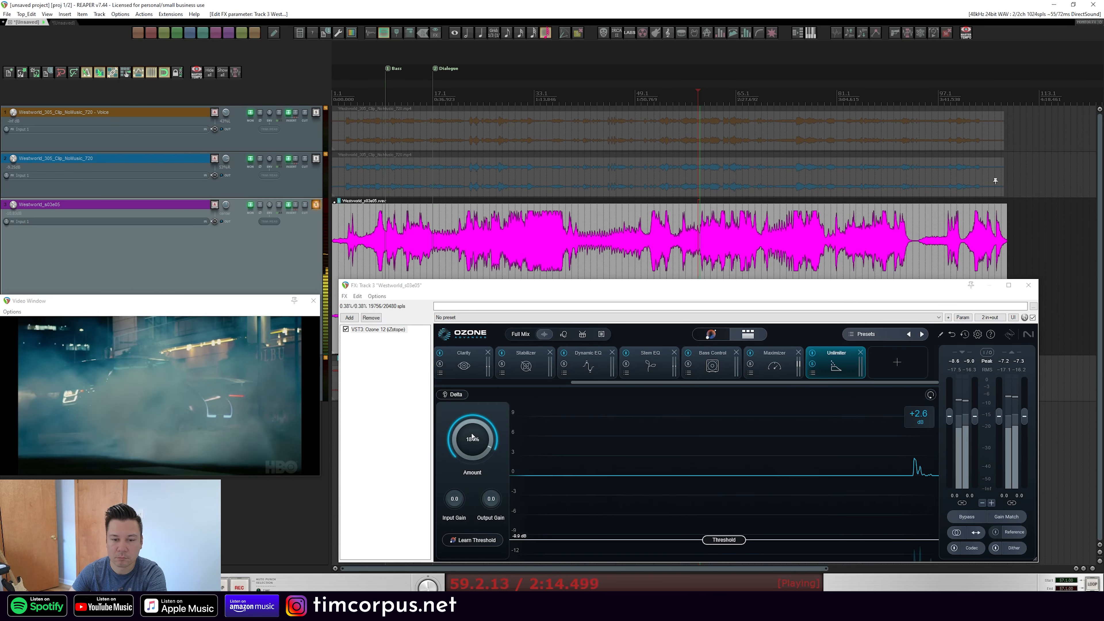
left_click_drag(473, 436, 457, 512)
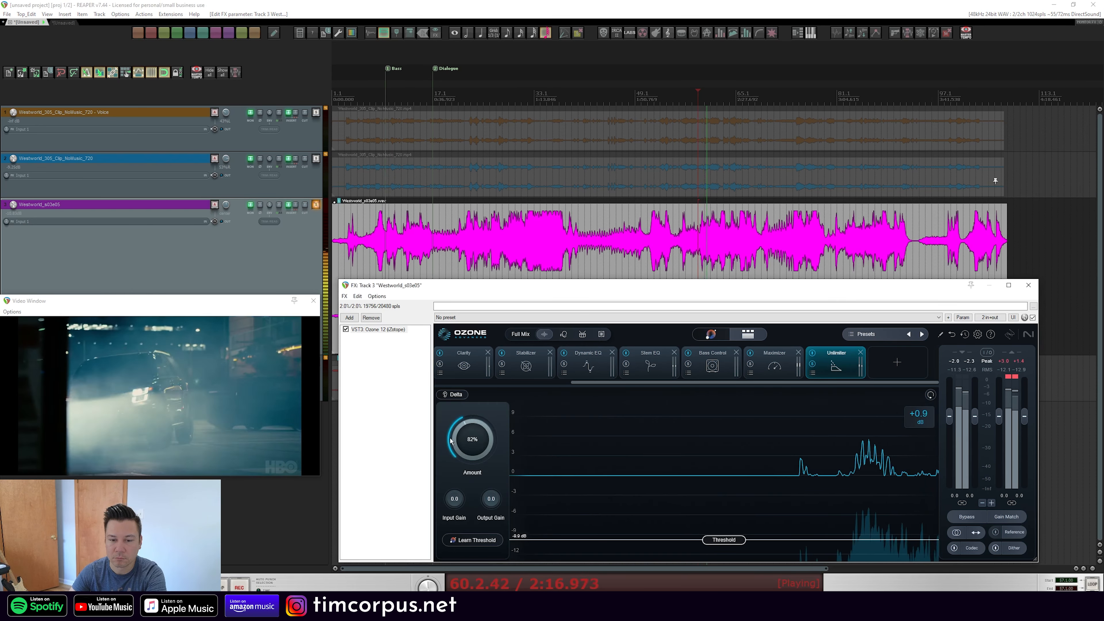
left_click_drag(473, 443, 480, 505)
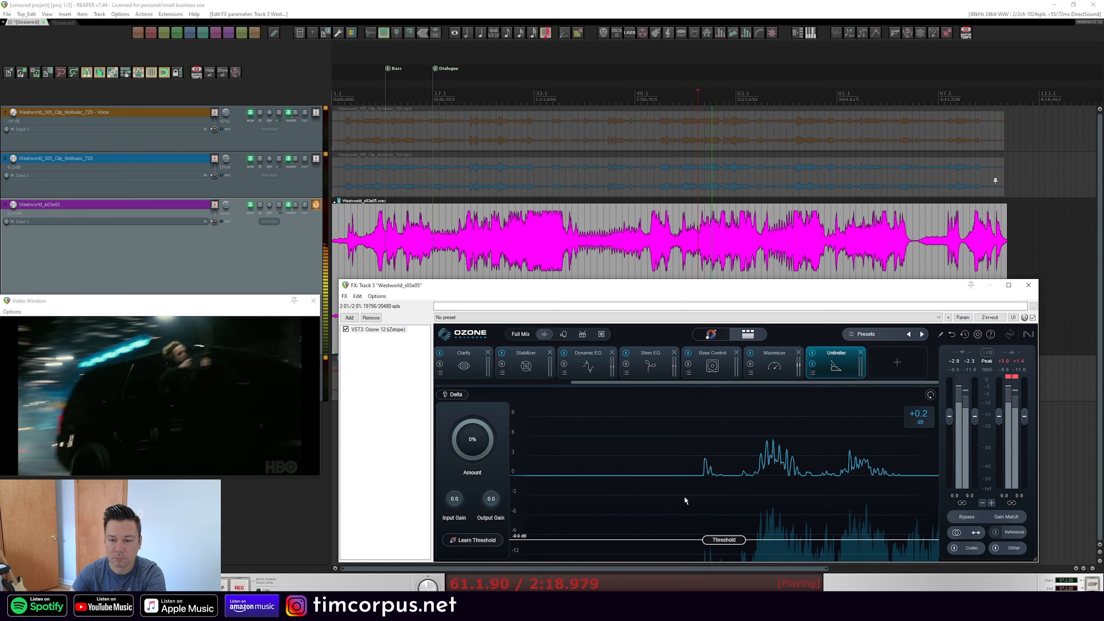
Set the Unlimiter's Output Gain to 2.7 and sweep its Threshold, leaving it at -2.5 dB
left_click_drag(723, 540, 715, 559)
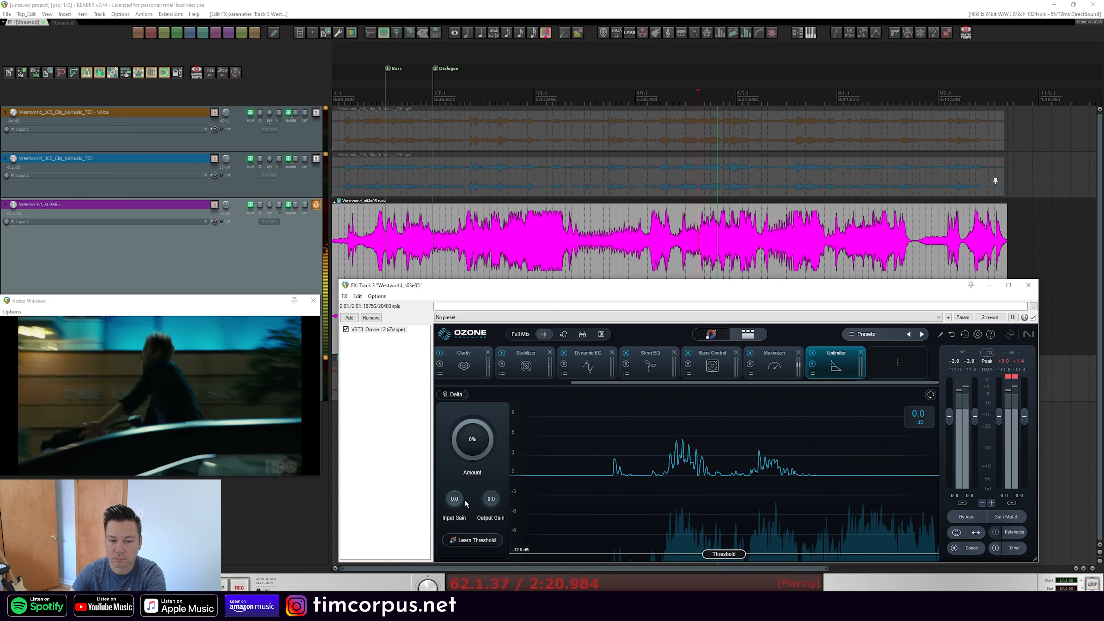
left_click_drag(490, 499, 486, 476)
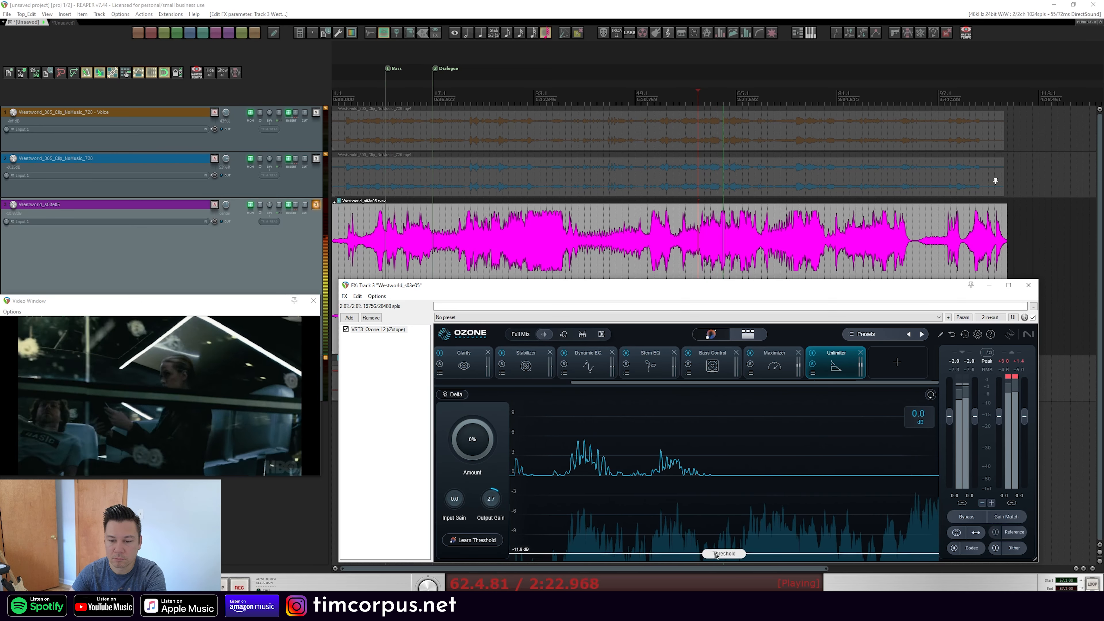
left_click_drag(723, 548, 722, 467)
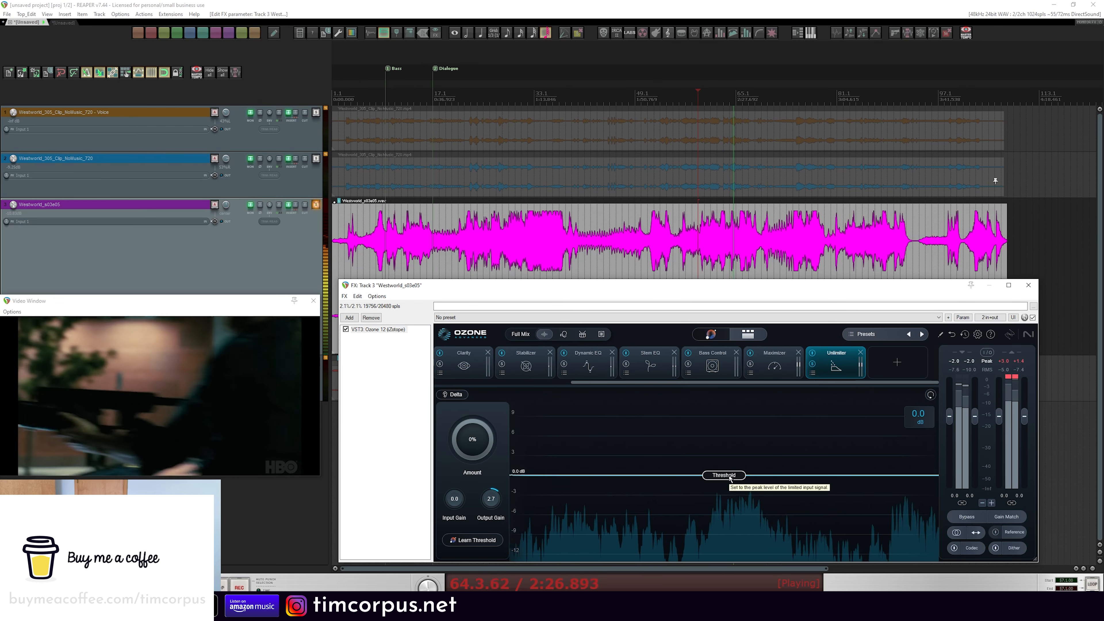
left_click_drag(731, 478, 712, 542)
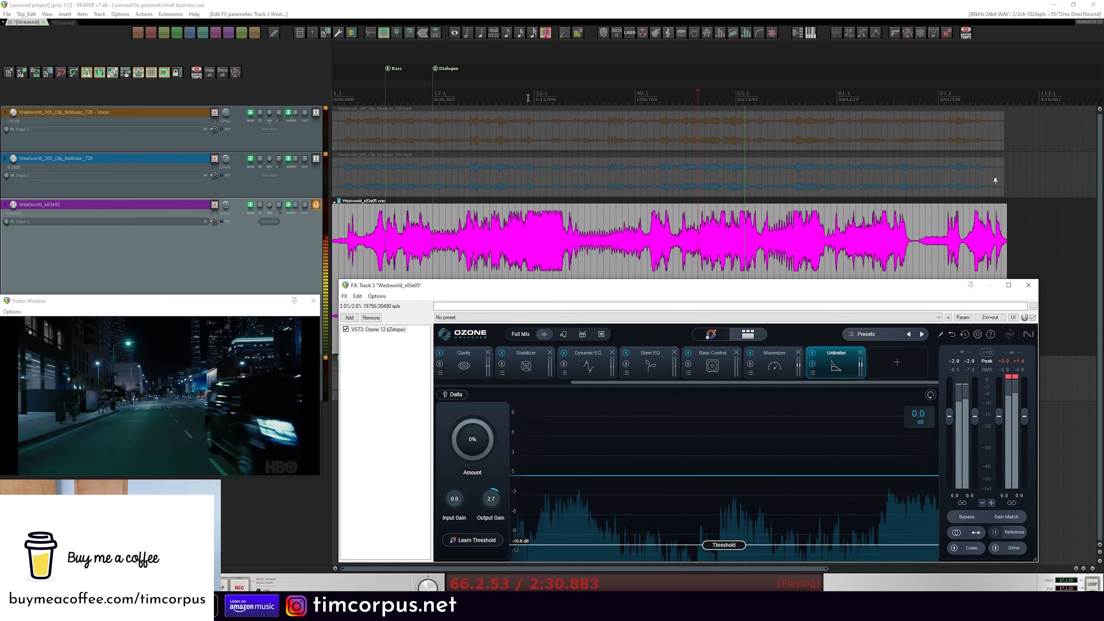
left_click_drag(721, 549, 724, 495)
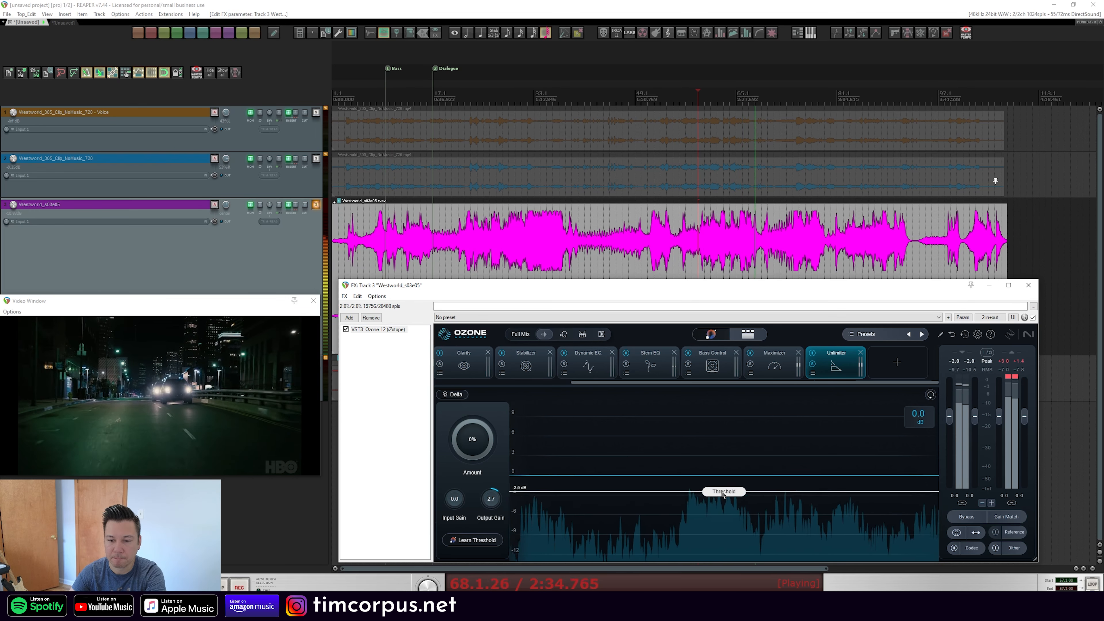
Raise the Unlimiter's Amount to 200%, set its Threshold to -7.7 dB, and stop playback
left_click_drag(473, 439, 493, 300)
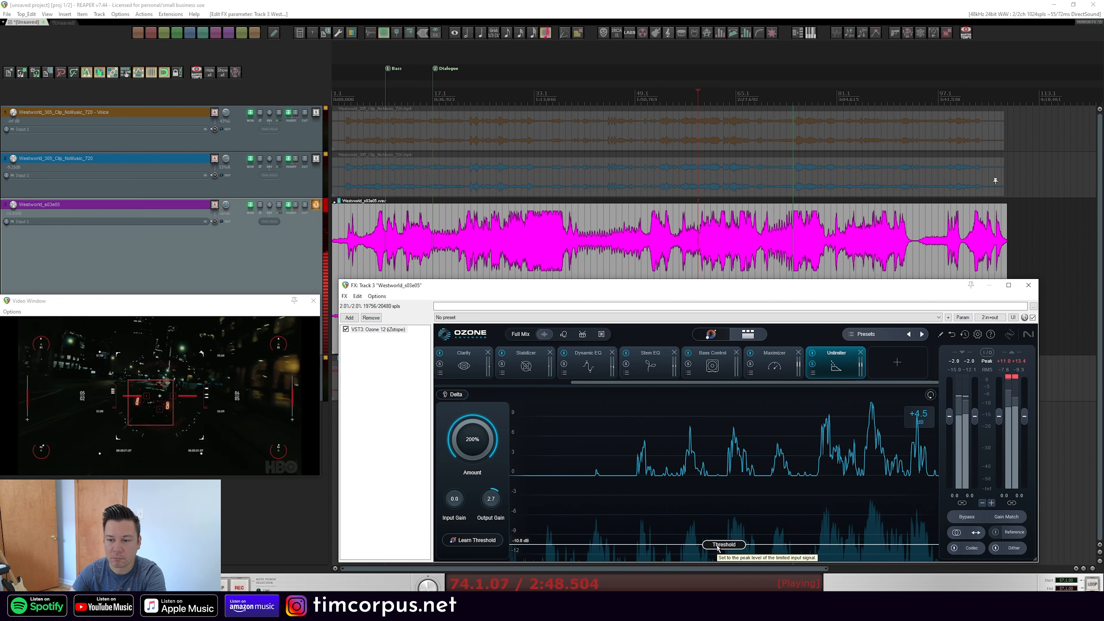
left_click_drag(718, 549, 716, 529)
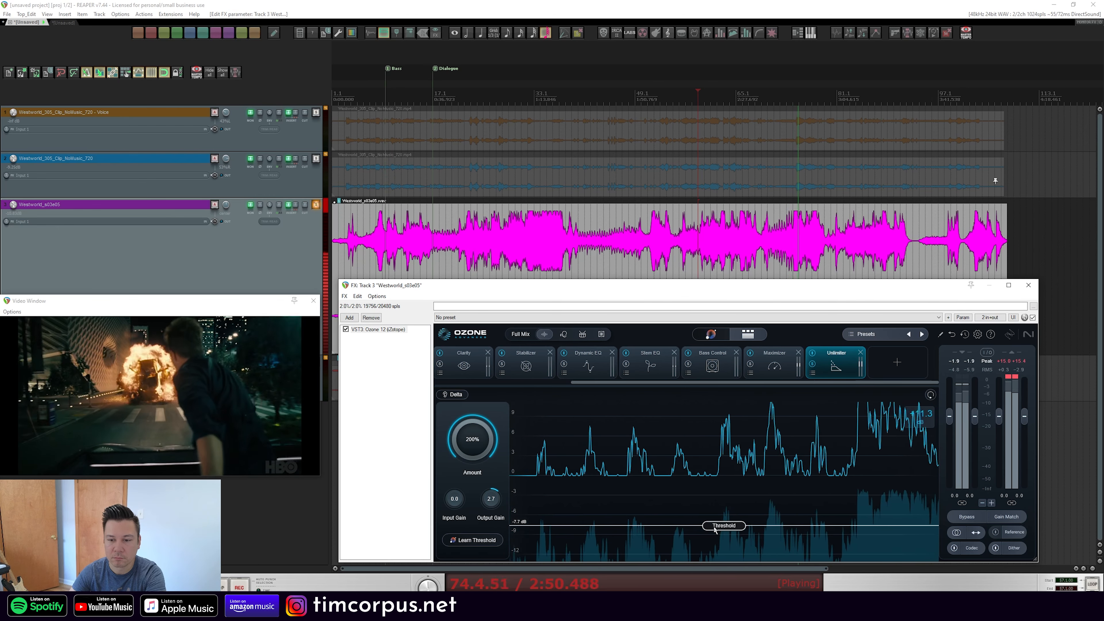
key("space")
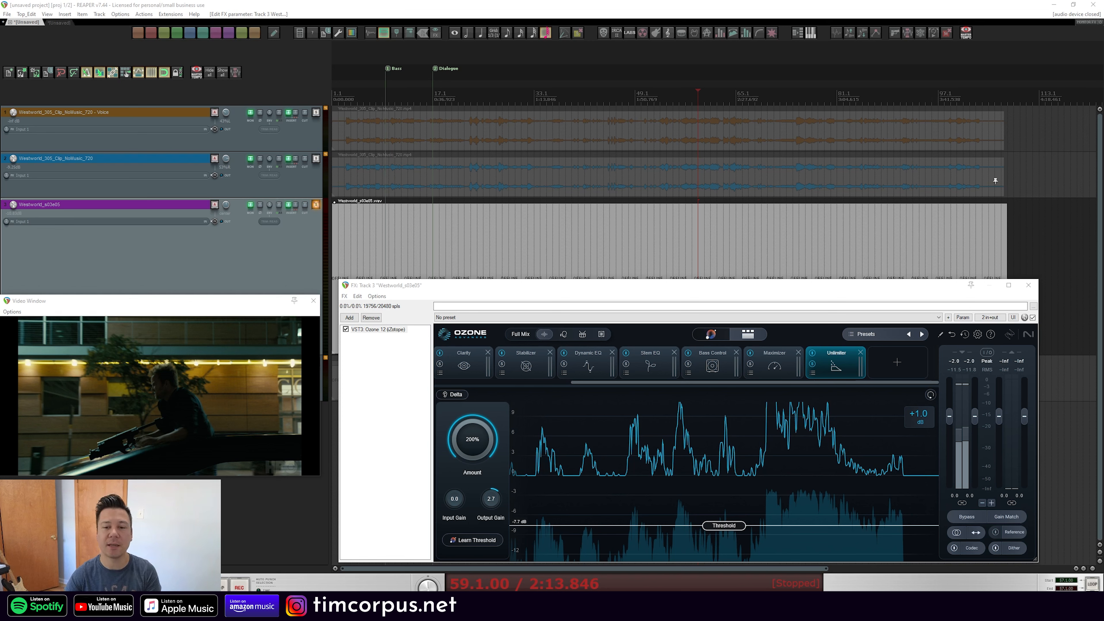
Lower the Unlimiter's Amount to 43% and move the Unlimiter module ahead of the Maximizer in the chain
left_click_drag(472, 441, 471, 495)
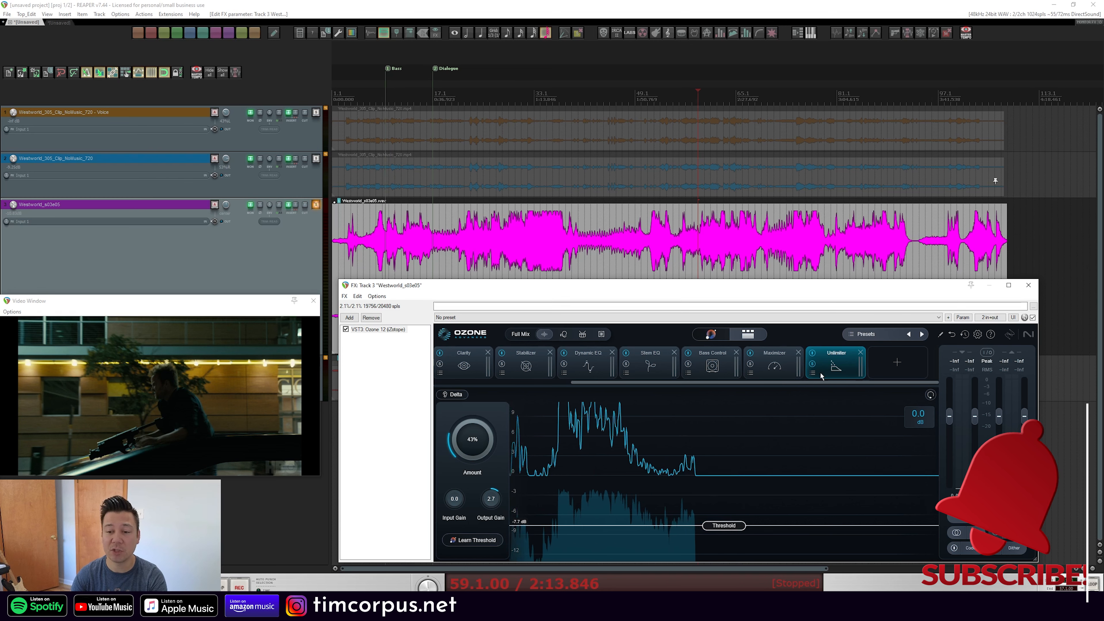
left_click_drag(847, 370, 776, 367)
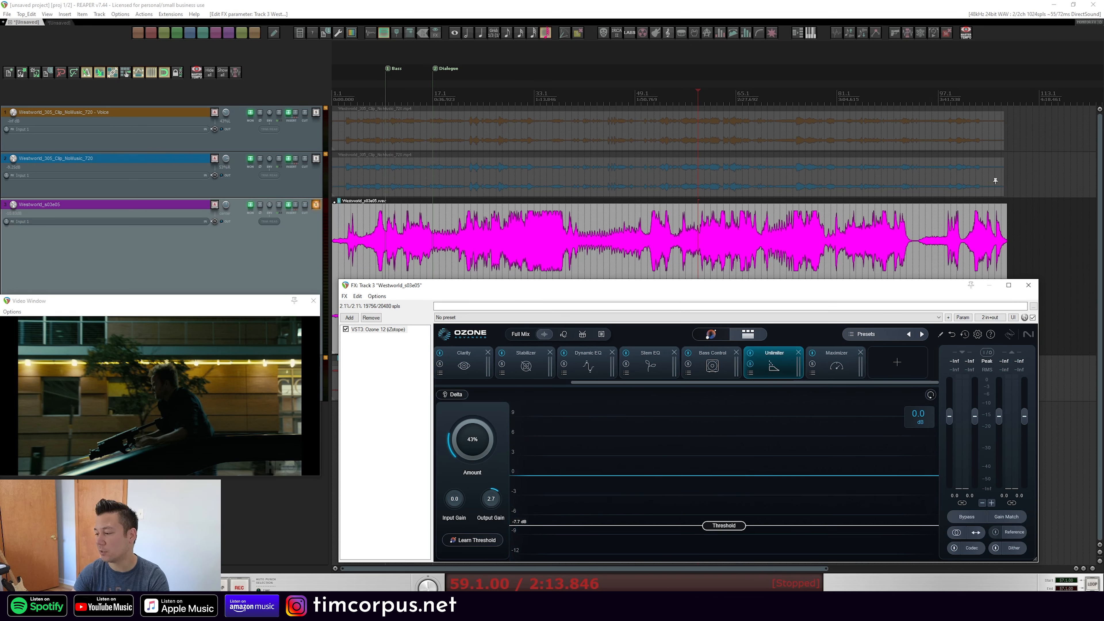
Start playback and raise the Unlimiter's Threshold to -4.3 dB while listening
key("space")
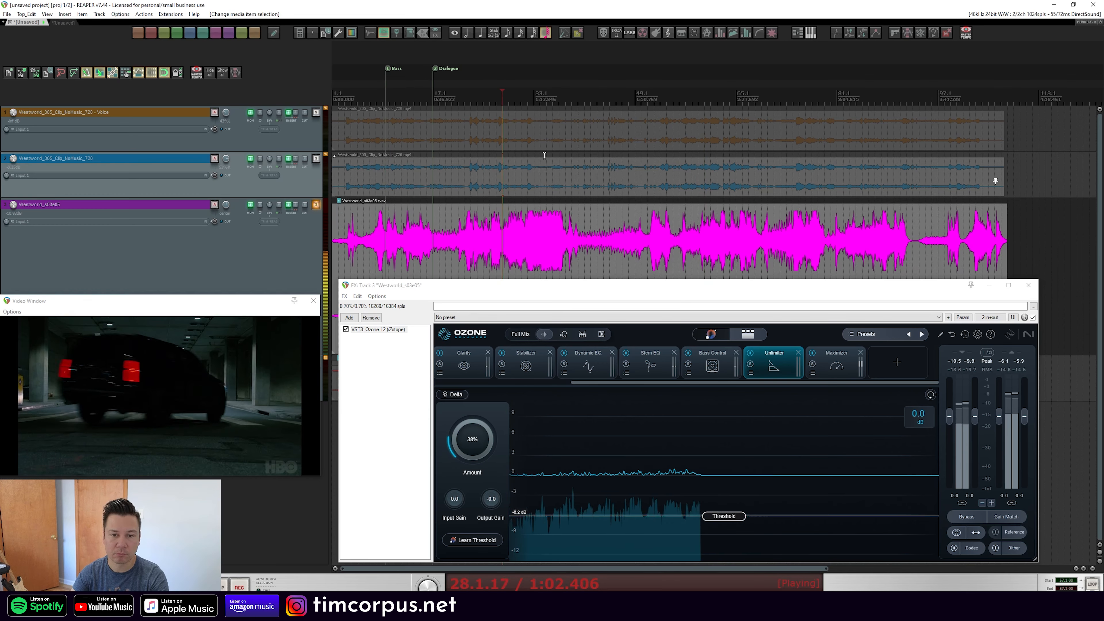
mouse_move(729, 518)
left_mouse_down()
mouse_move(728, 540)
mouse_move(725, 512)
left_mouse_up()
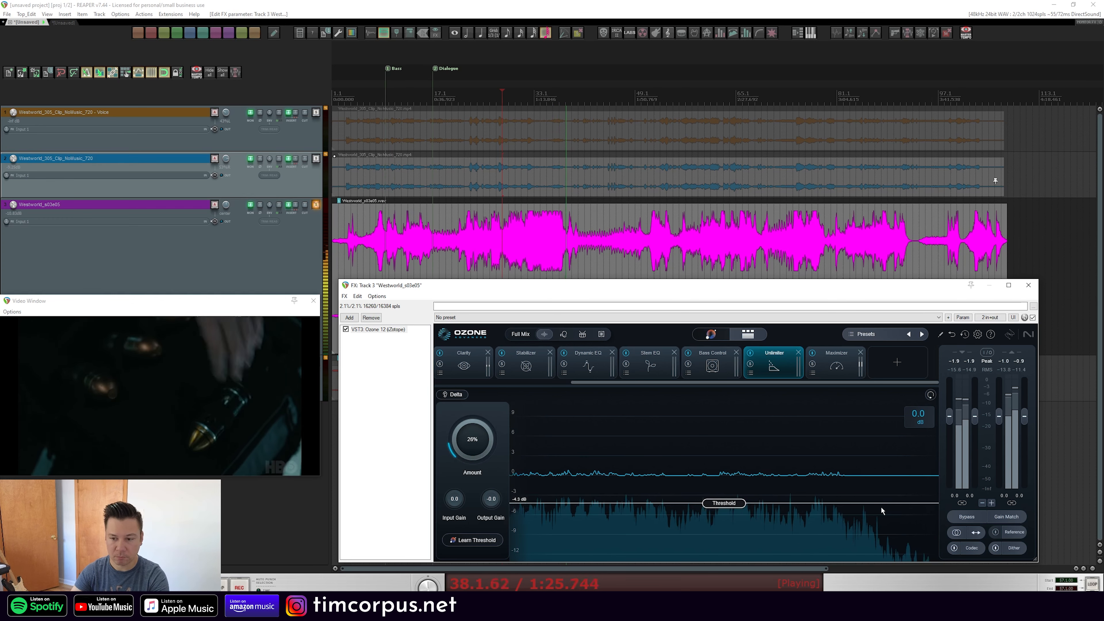
key("space")
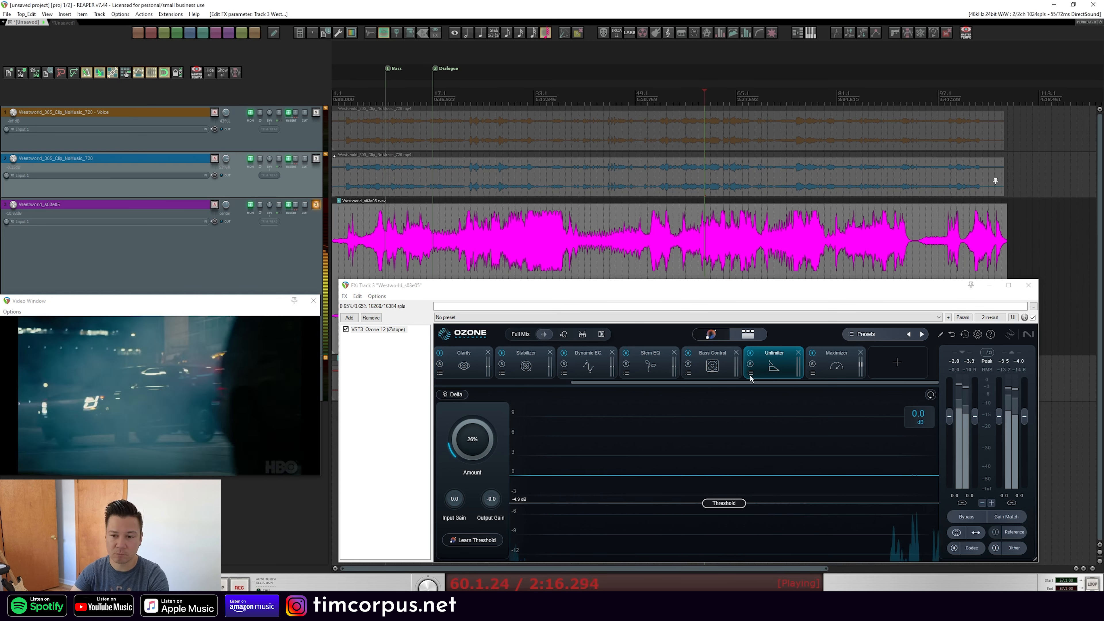
Open the Maximizer, switch its mode to IRC 5, and set its Gain to +5.5 dB
left_click(837, 359)
left_click(1033, 318)
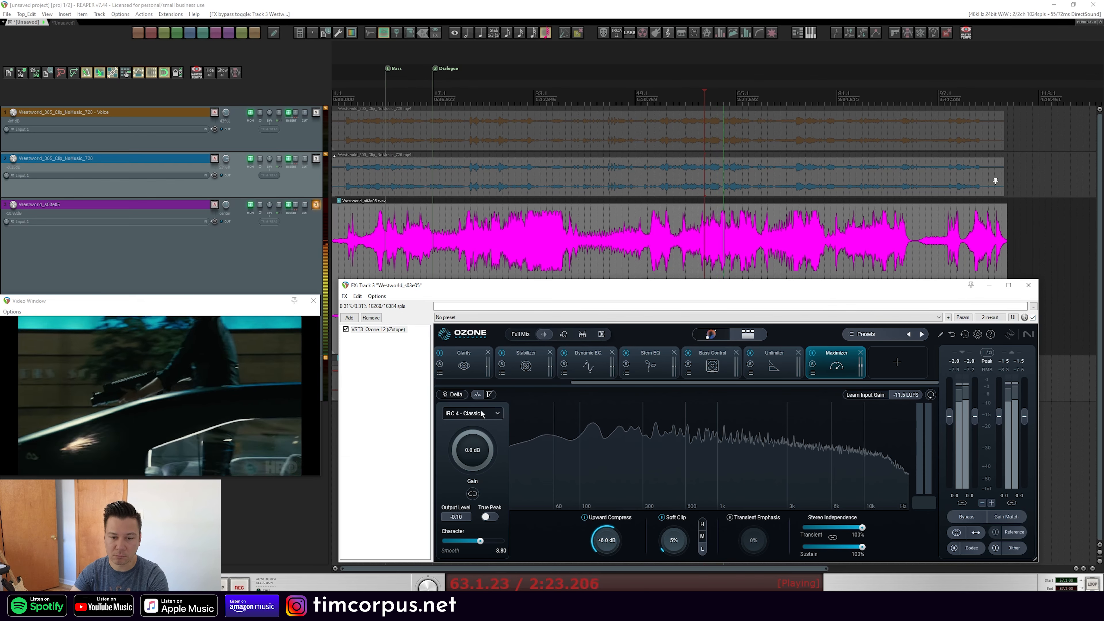
left_click(472, 413)
left_click(474, 457)
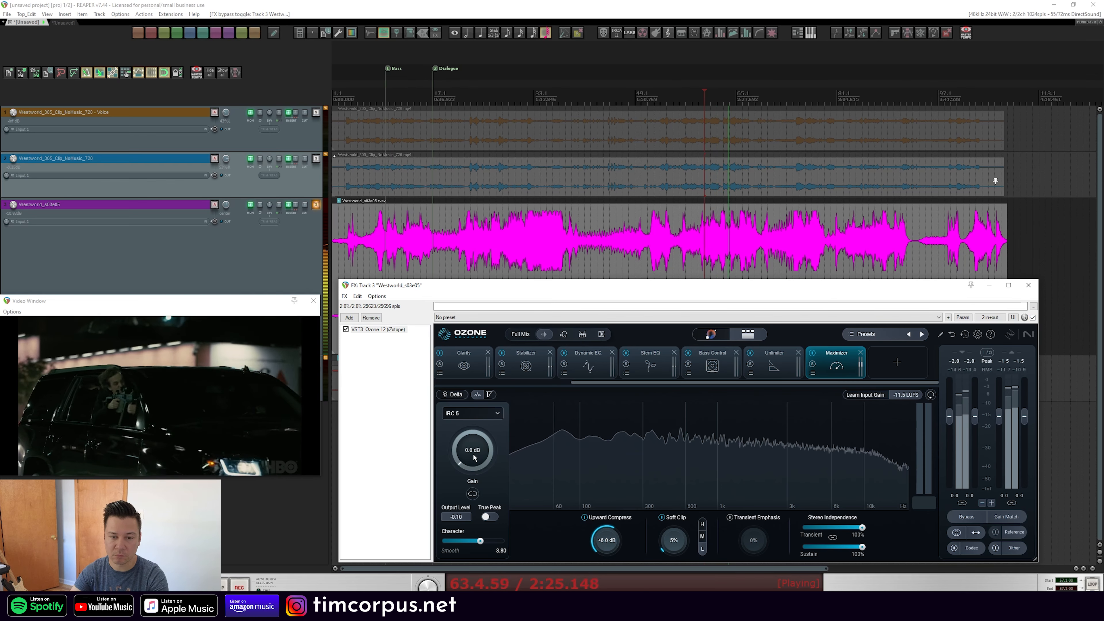
left_click_drag(475, 457, 469, 423)
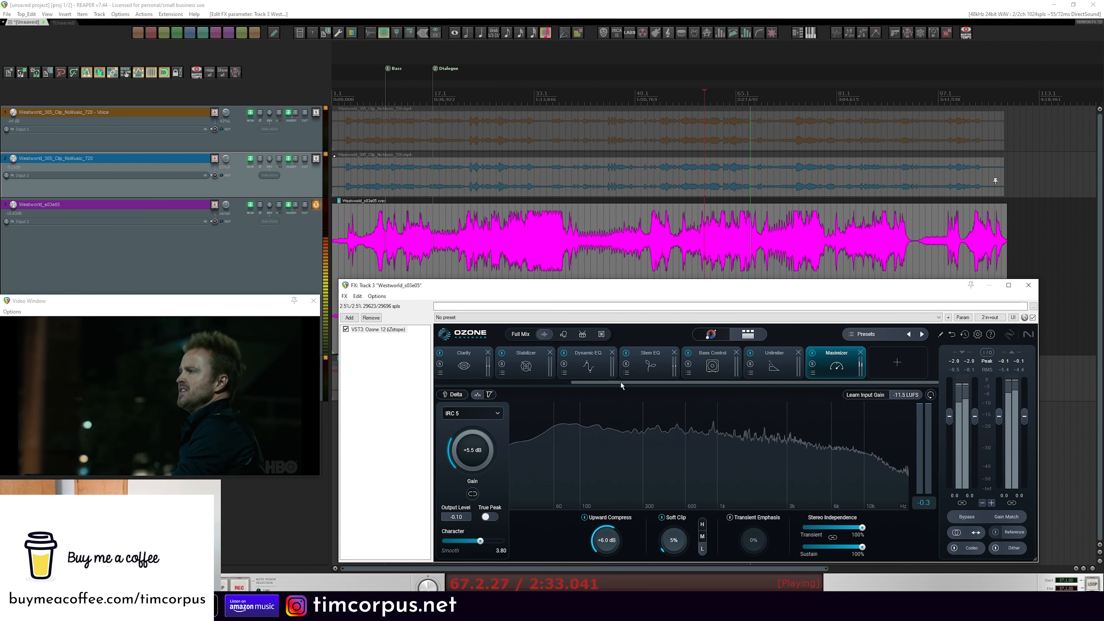
Open the Imager module and shift its highest band crossover slightly higher
left_click_drag(621, 383, 484, 383)
left_click(591, 366)
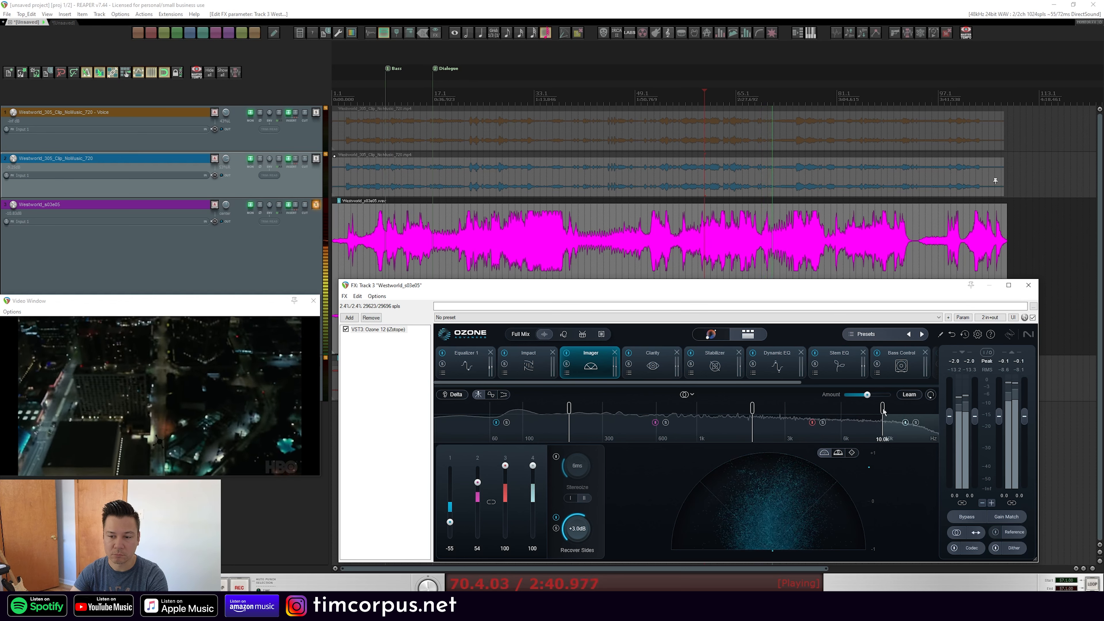
left_click_drag(884, 412, 892, 412)
Narrow the Imager's upper bands, setting band 4 width to -15 and band 3 width to 36
left_click_drag(533, 466, 533, 506)
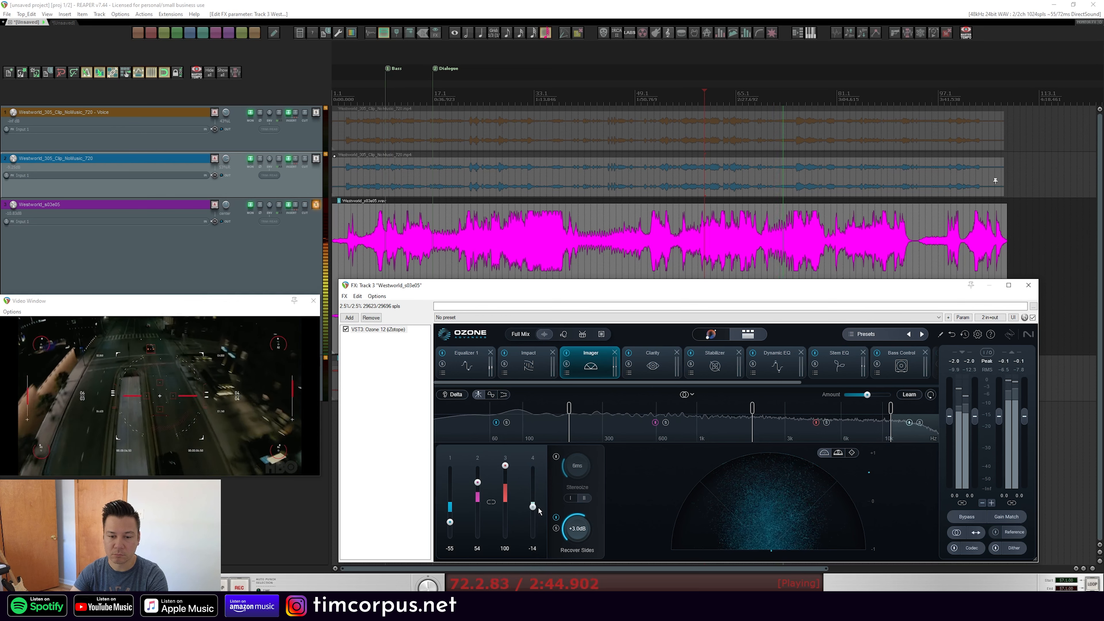
left_click_drag(505, 466, 506, 490)
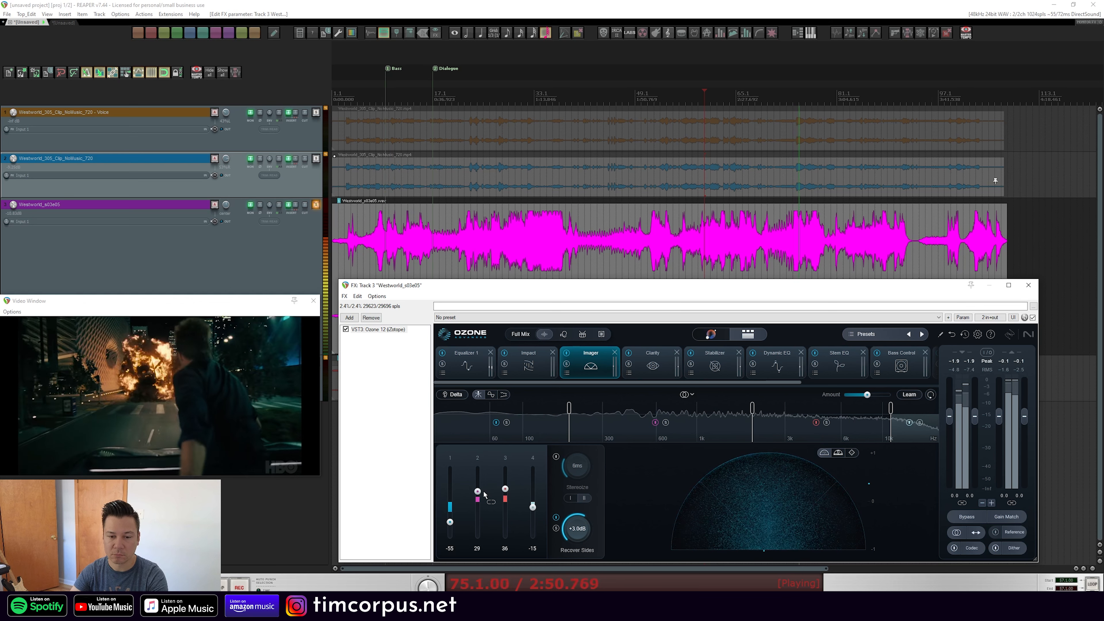
Review the Clarity and Dynamic EQ modules and compare the plugin bypassed and active
left_click(653, 361)
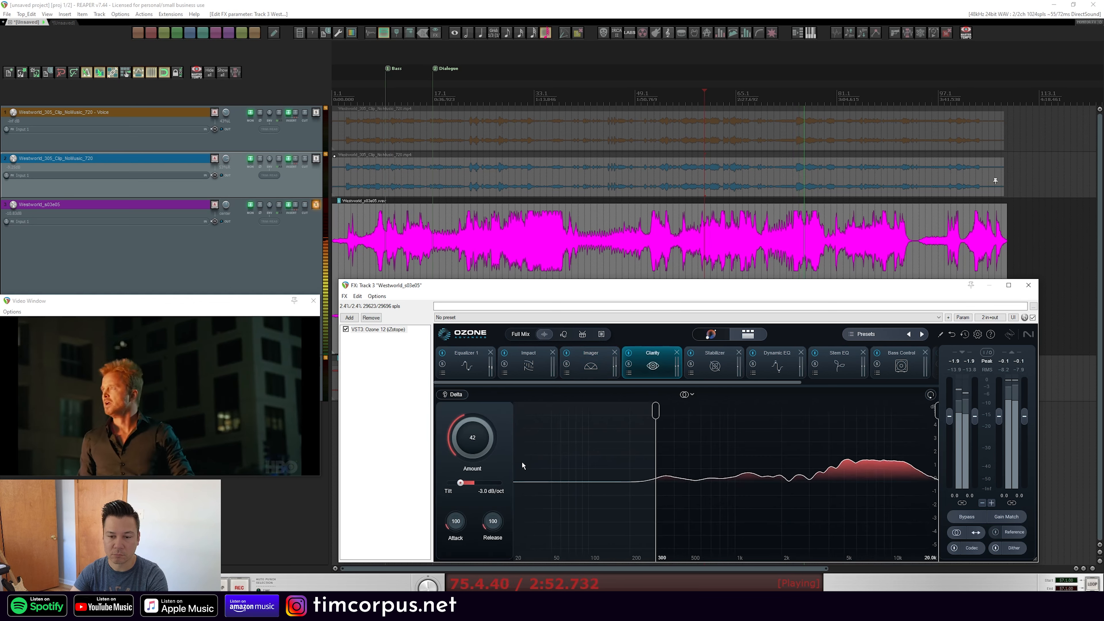
left_click(777, 365)
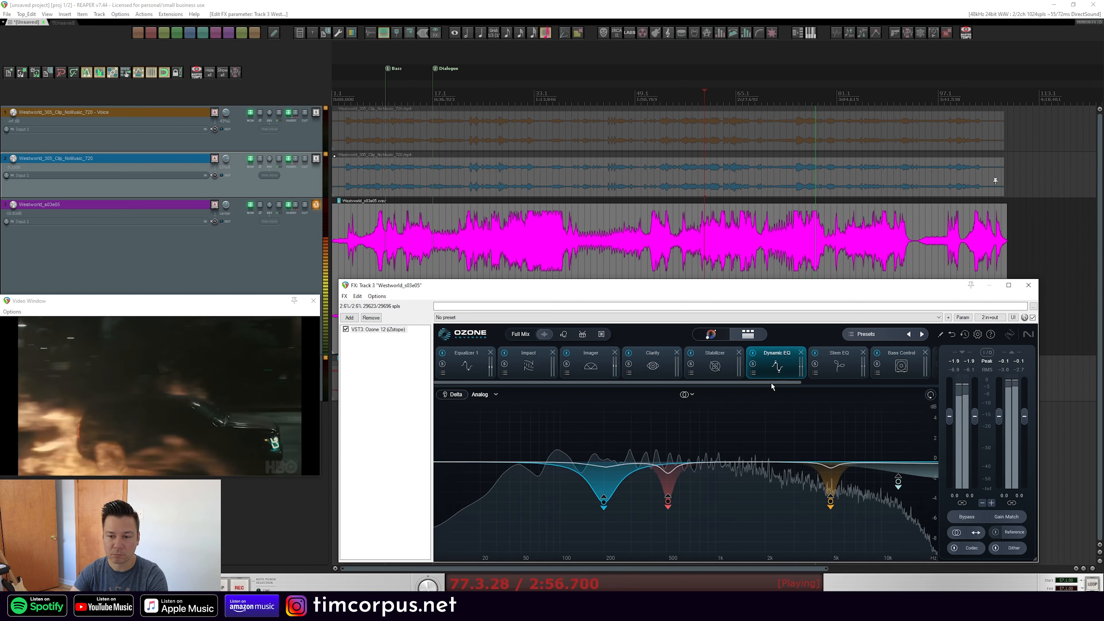
left_click_drag(771, 382, 915, 378)
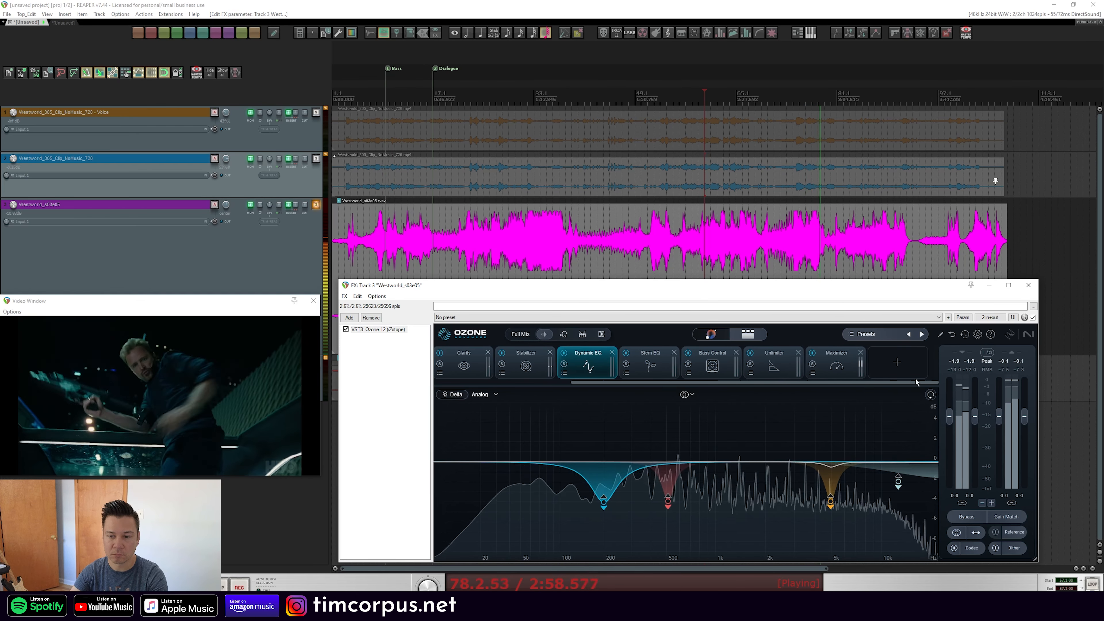
left_click(1032, 318)
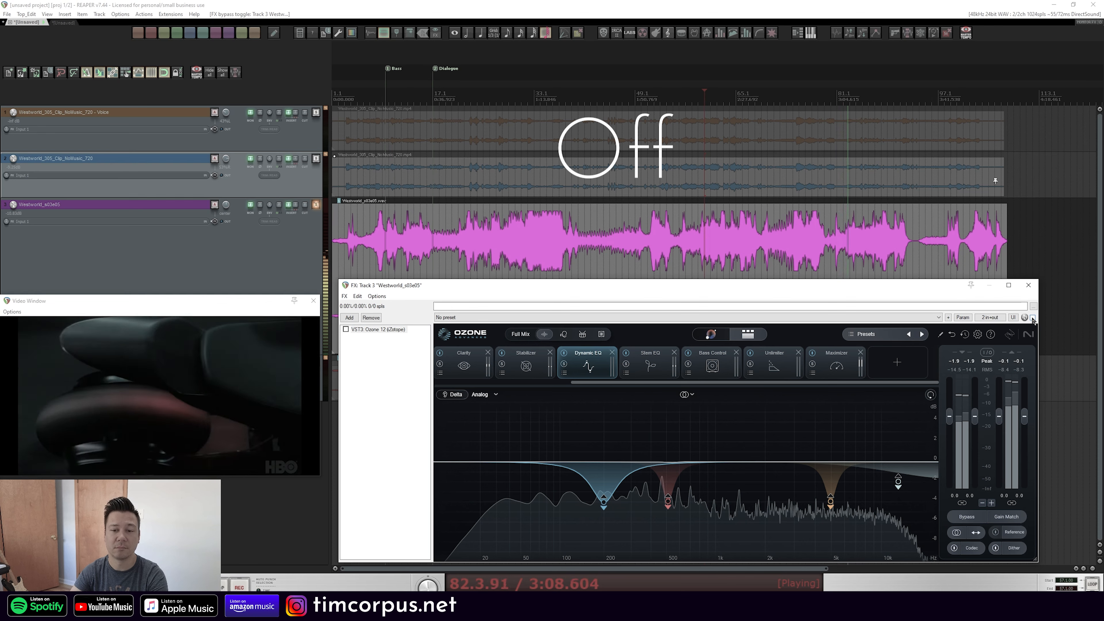
left_click(1033, 319)
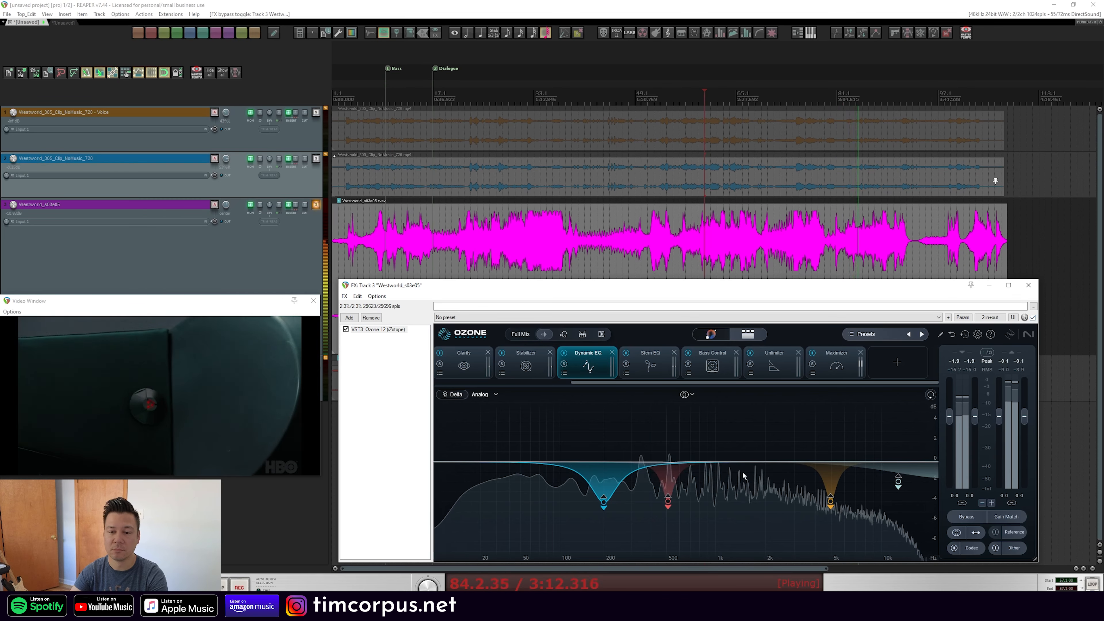
Open the Maximizer, show its gain reduction view, set its Gain to +8.0 dB, and stop playback
left_click(846, 368)
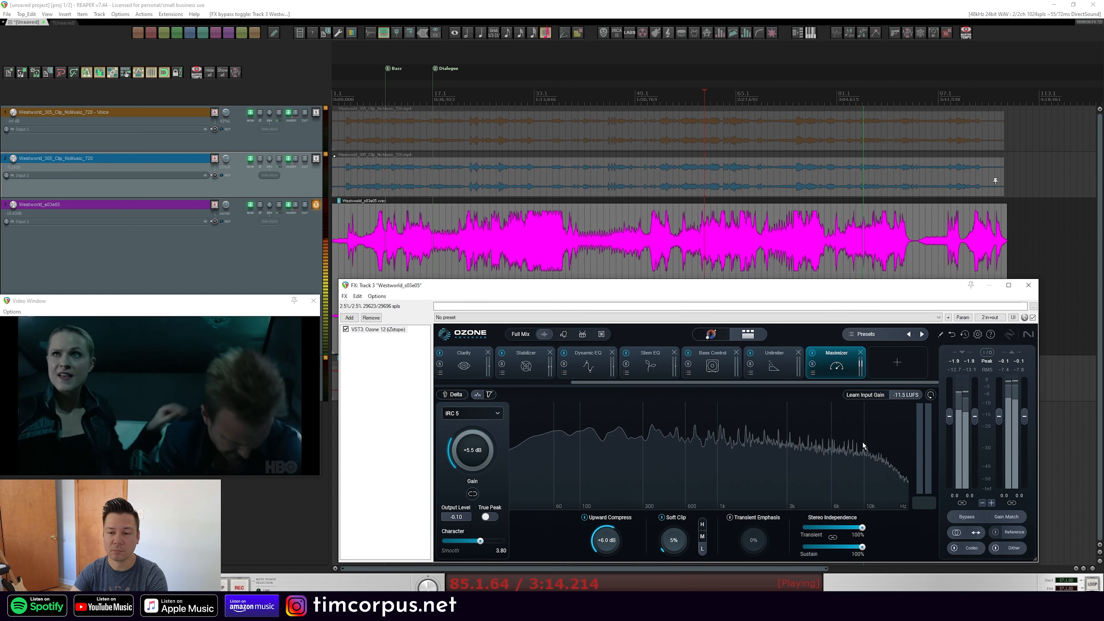
left_click(478, 395)
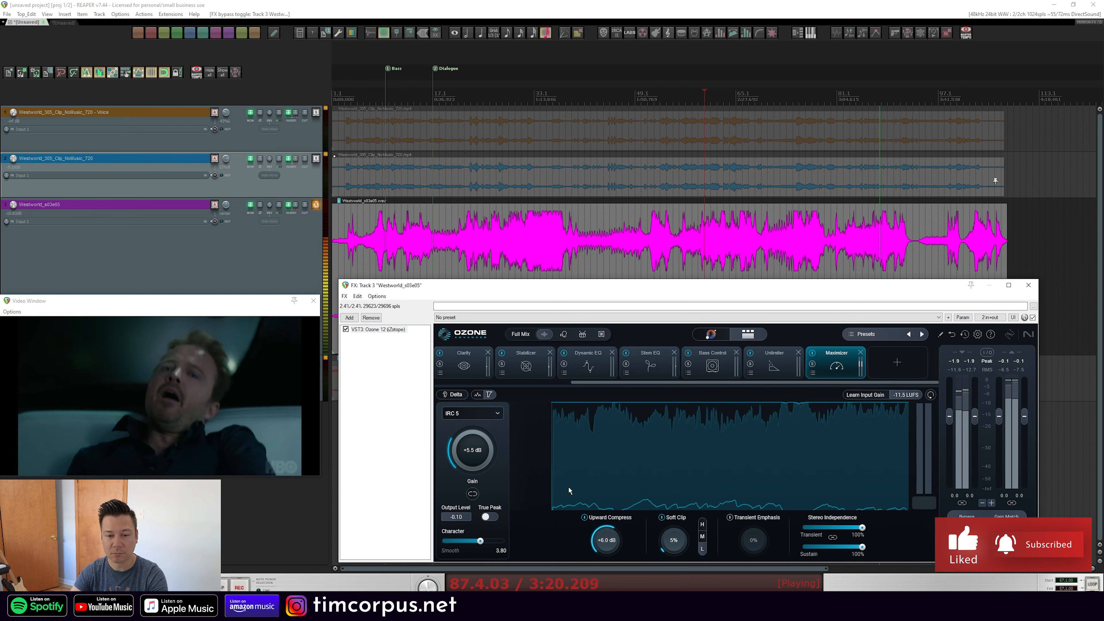
left_click_drag(477, 455, 477, 445)
scroll(477, 446, "up", 5)
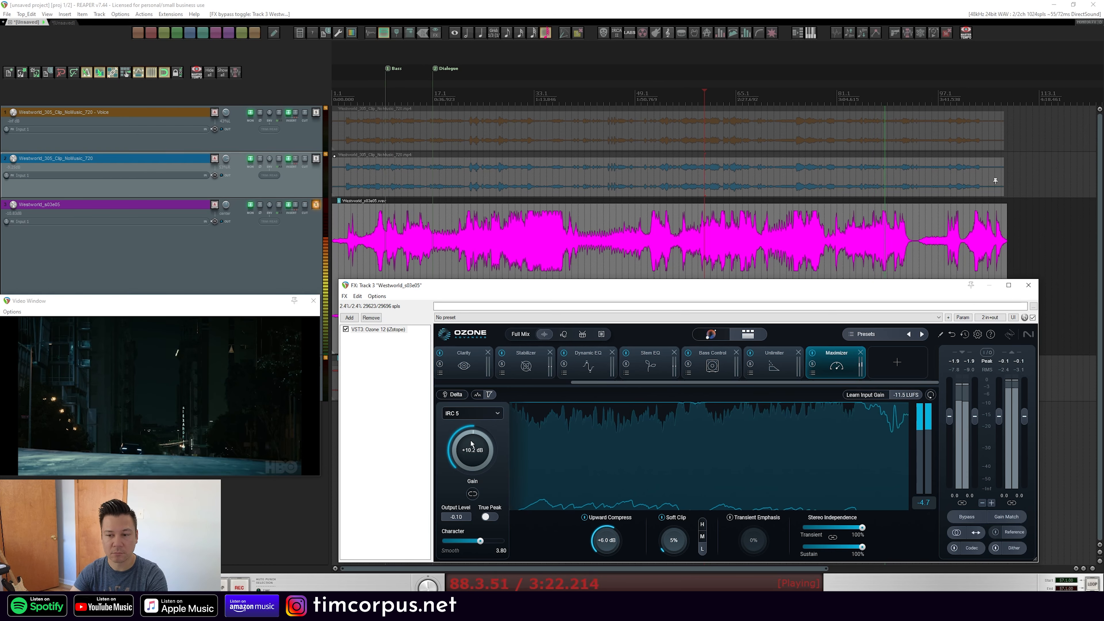
scroll(468, 452, "down", 2)
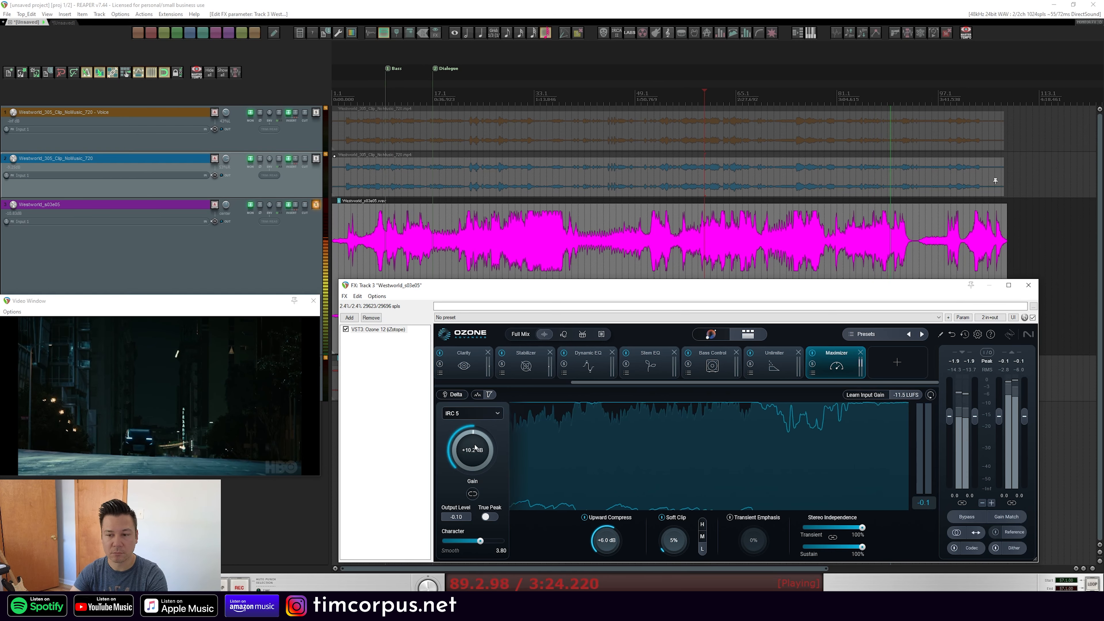
scroll(466, 452, "down", 3)
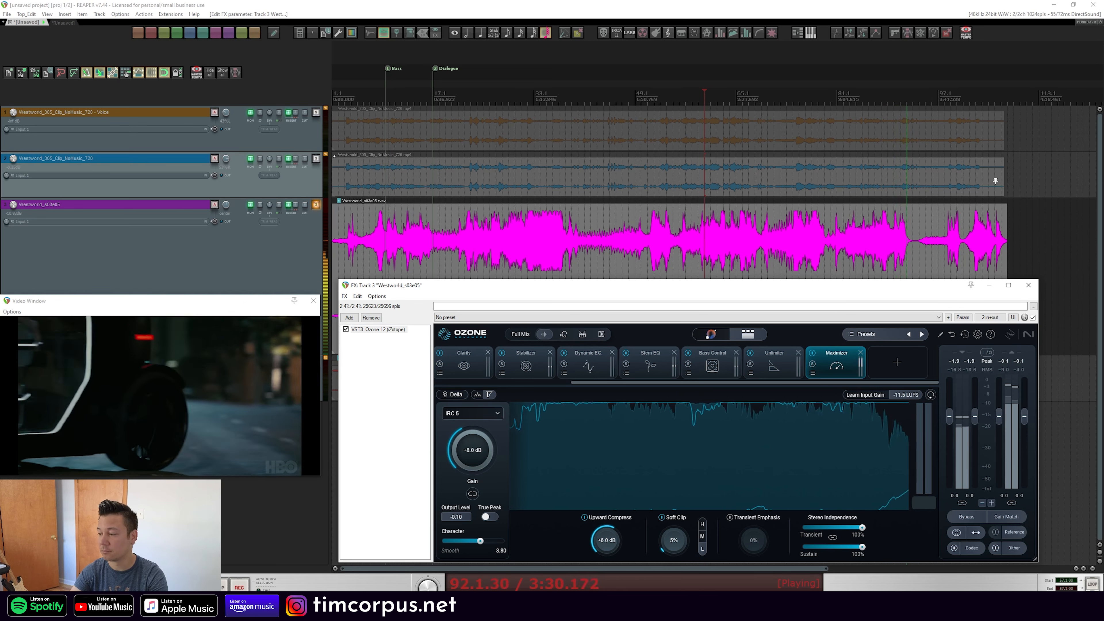
key("space")
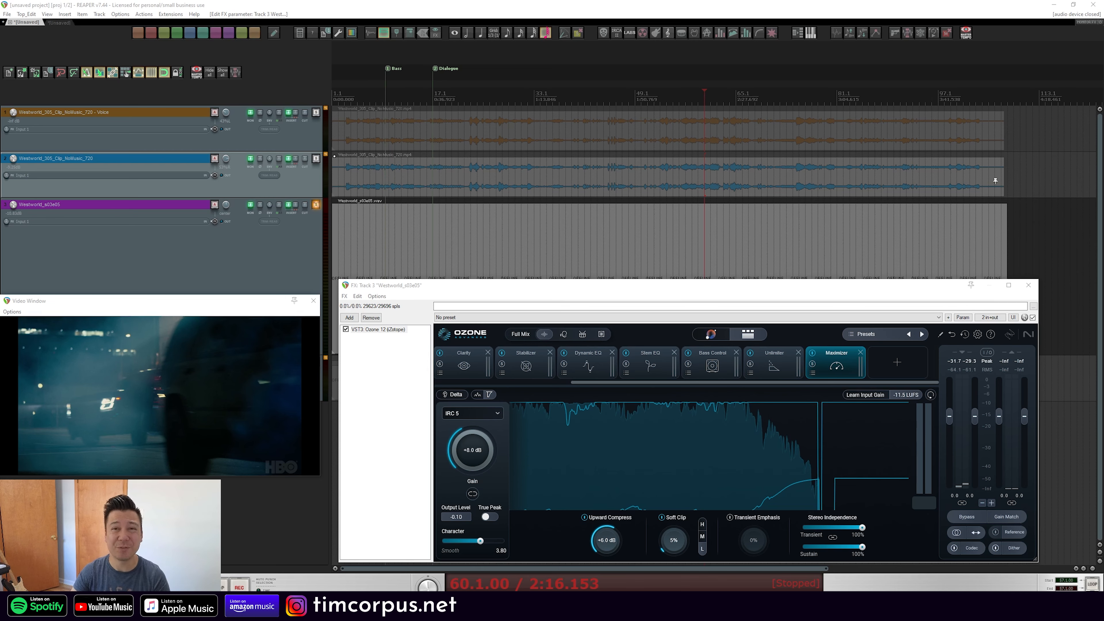
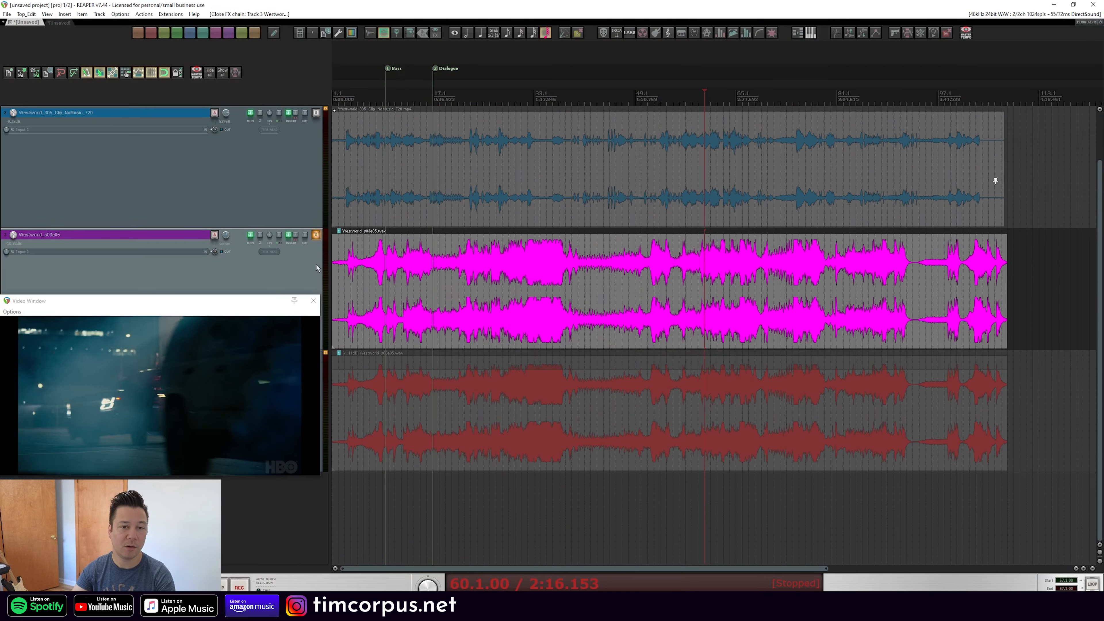
Change the track solos so the voice track is soloed instead of the music track
left_click(305, 247)
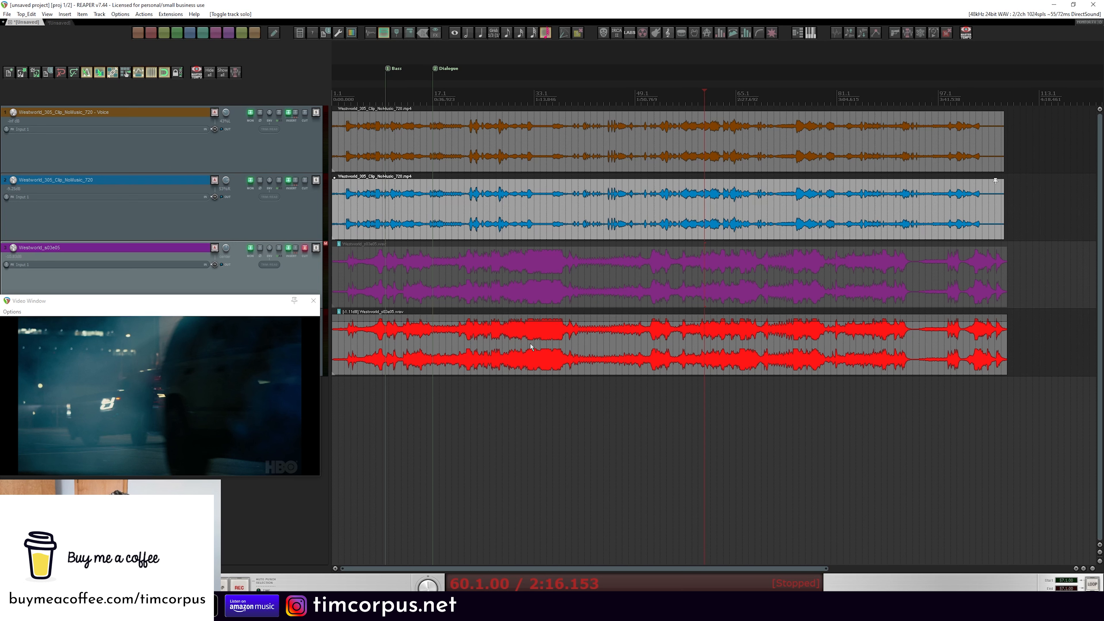
left_click(317, 113)
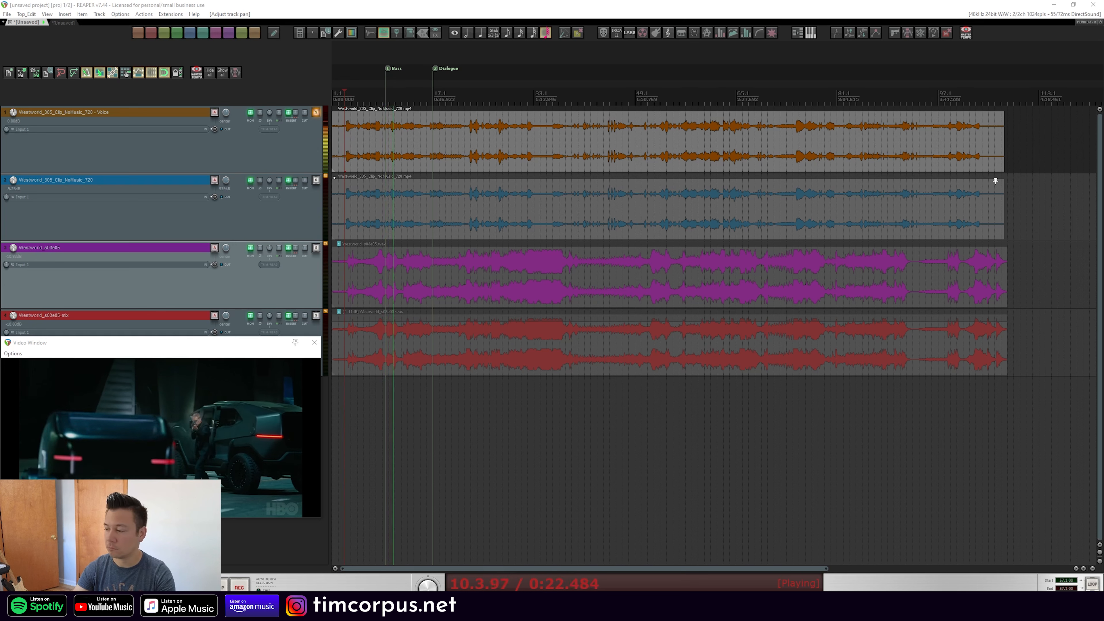
Stop playback, open the voice track's Ozone effect window and move it over the arrangement
key("space")
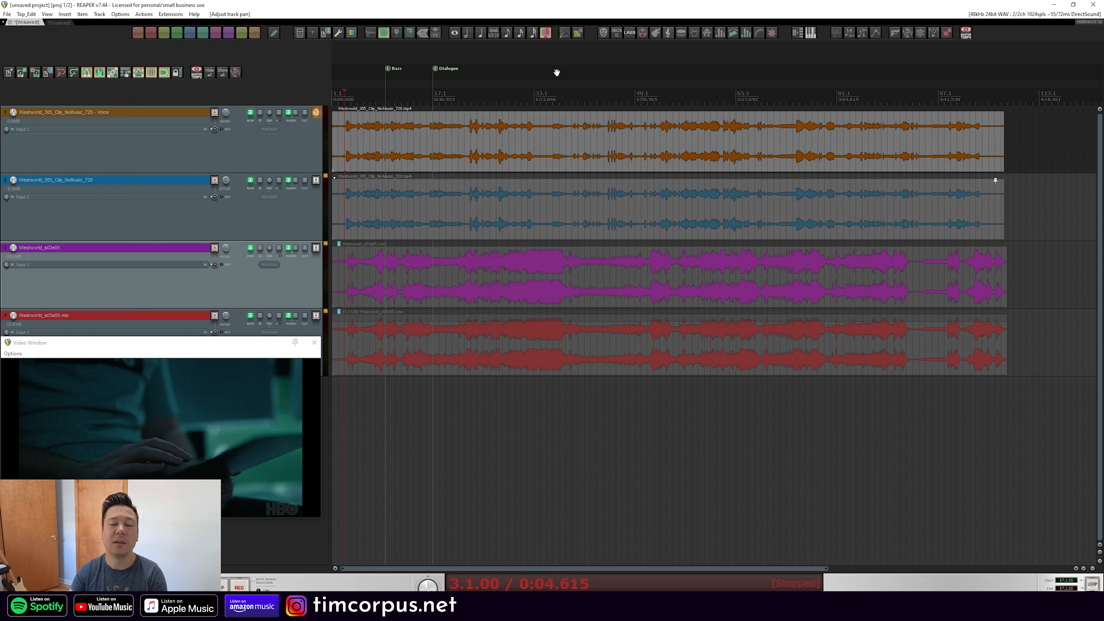
left_click(266, 160)
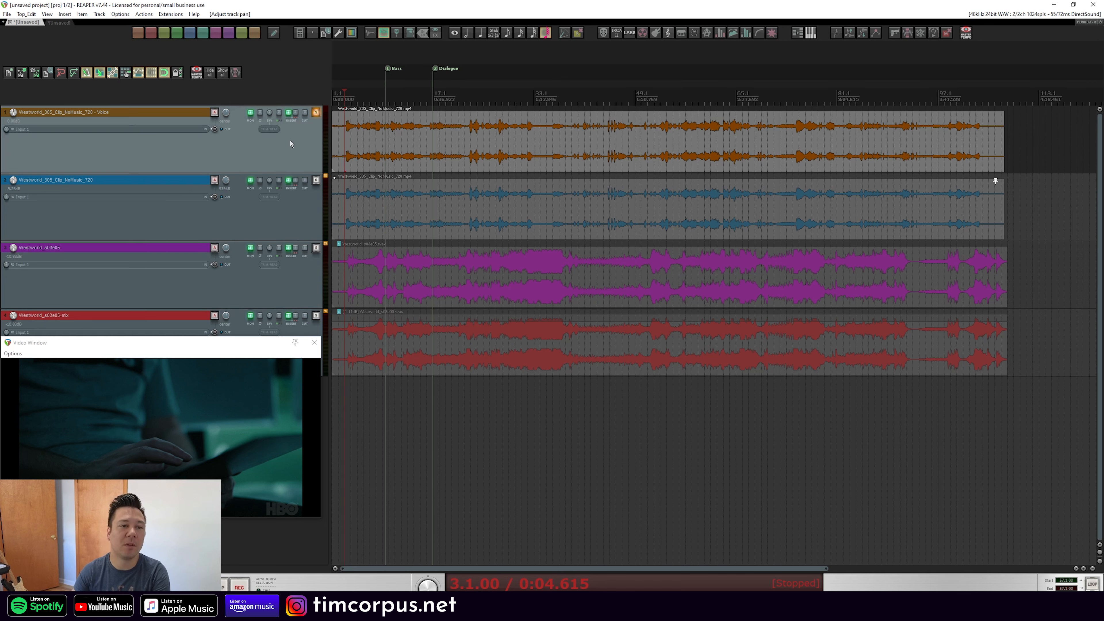
left_click(289, 114)
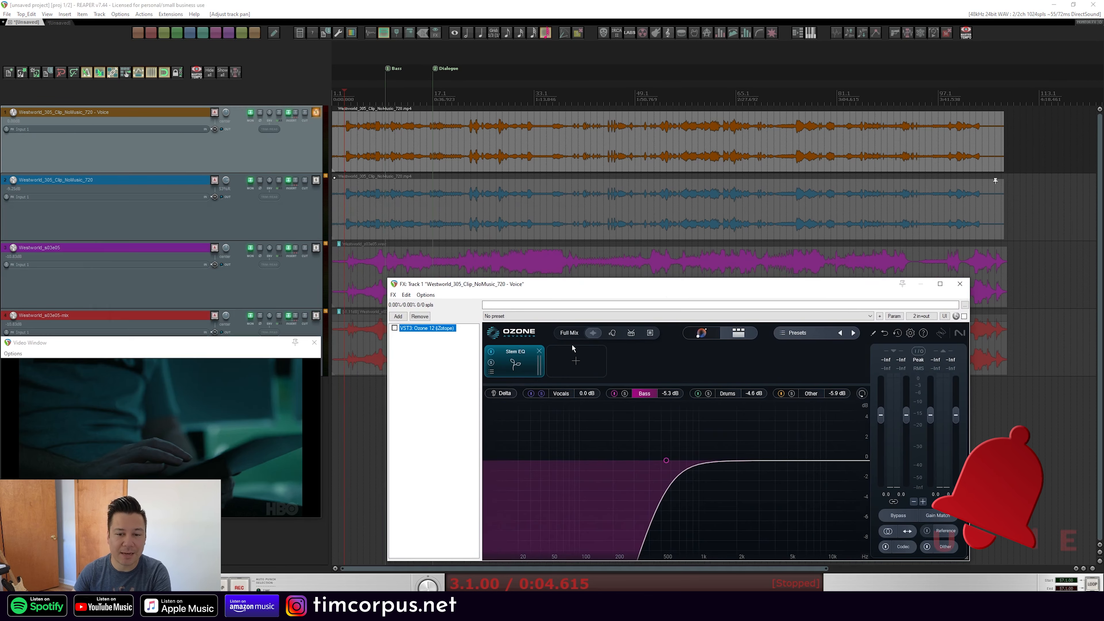
left_click(659, 357)
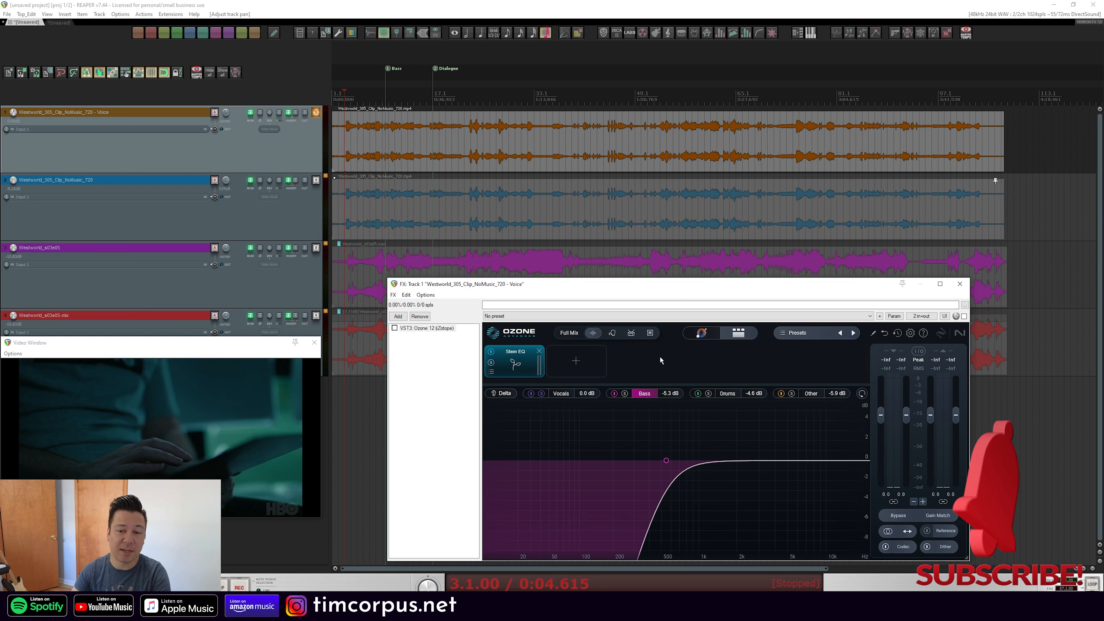
Select the Vocals stem in the voice track's Stem EQ
left_click(708, 335)
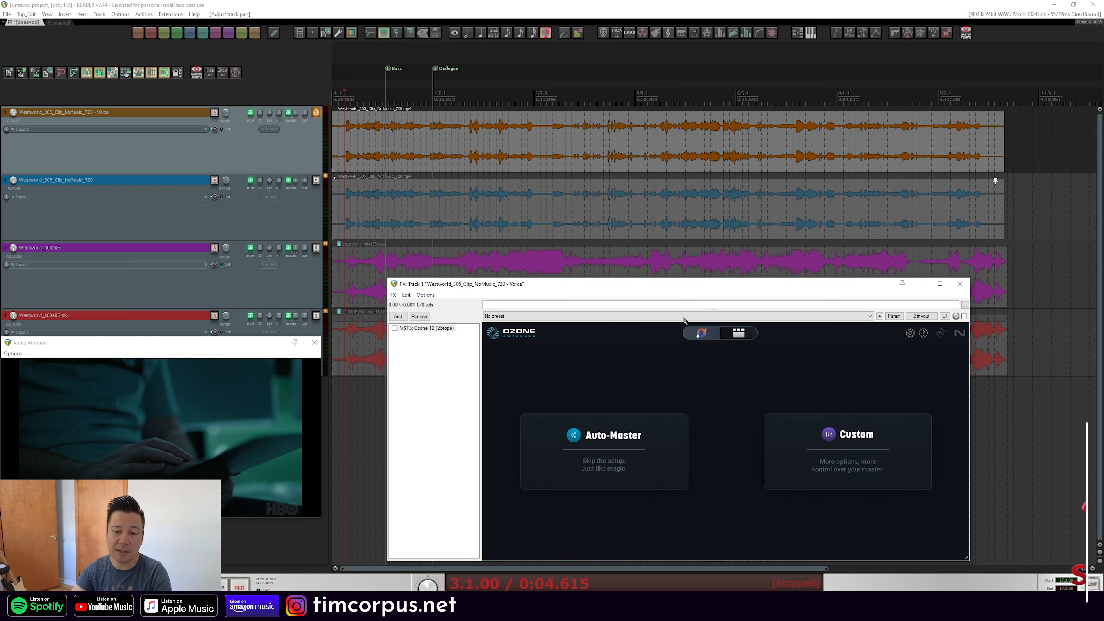
left_click(744, 338)
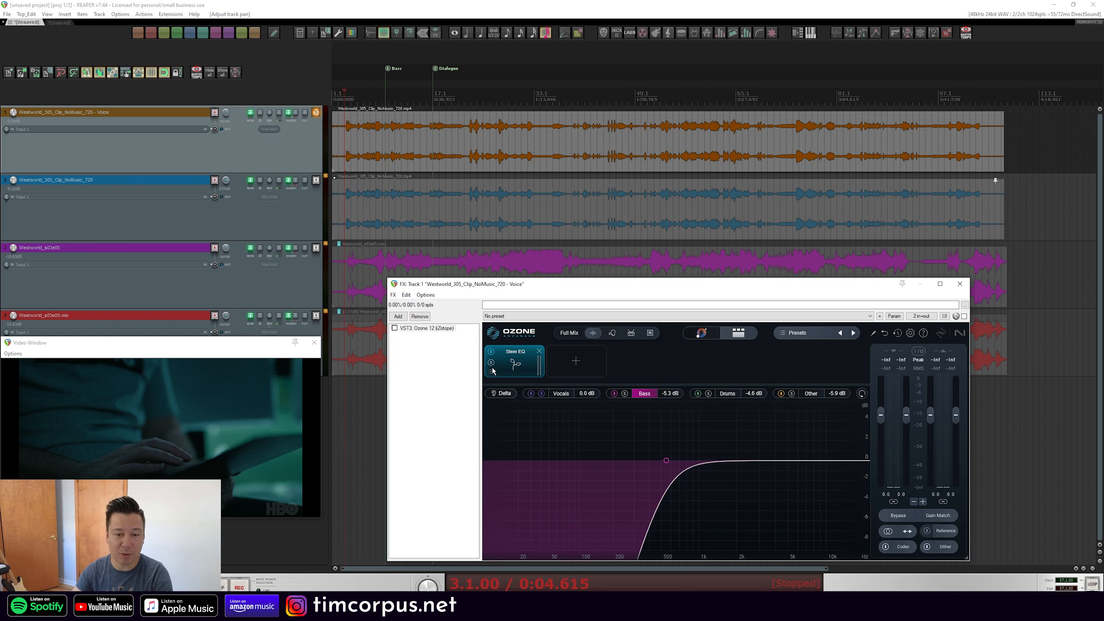
left_click(543, 394)
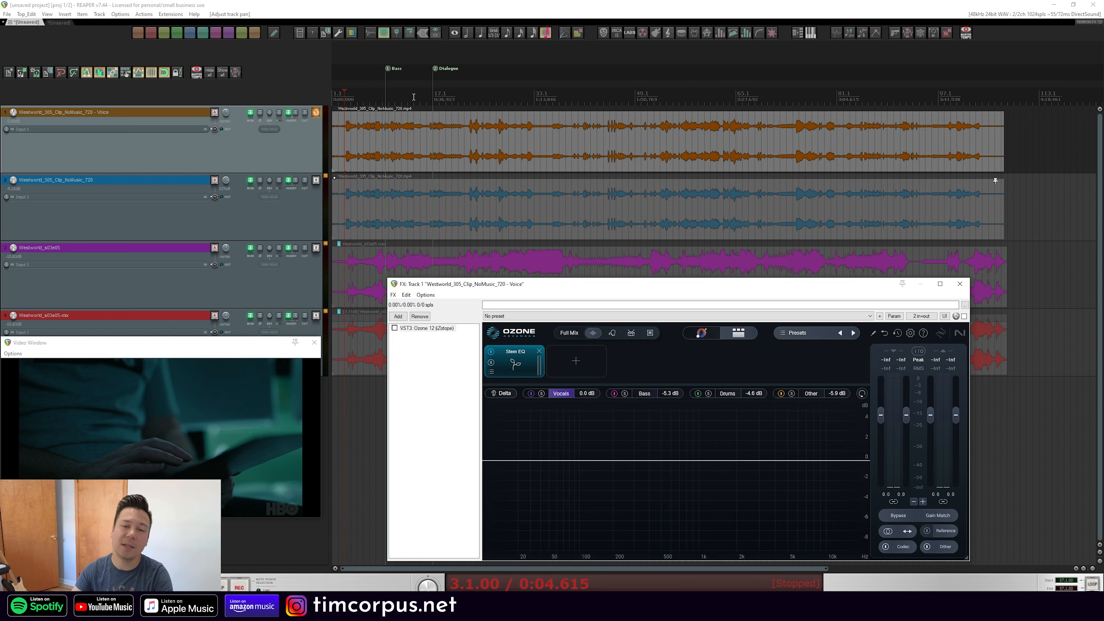
Play back several sections of the clip to audition the voice track
left_click(433, 96)
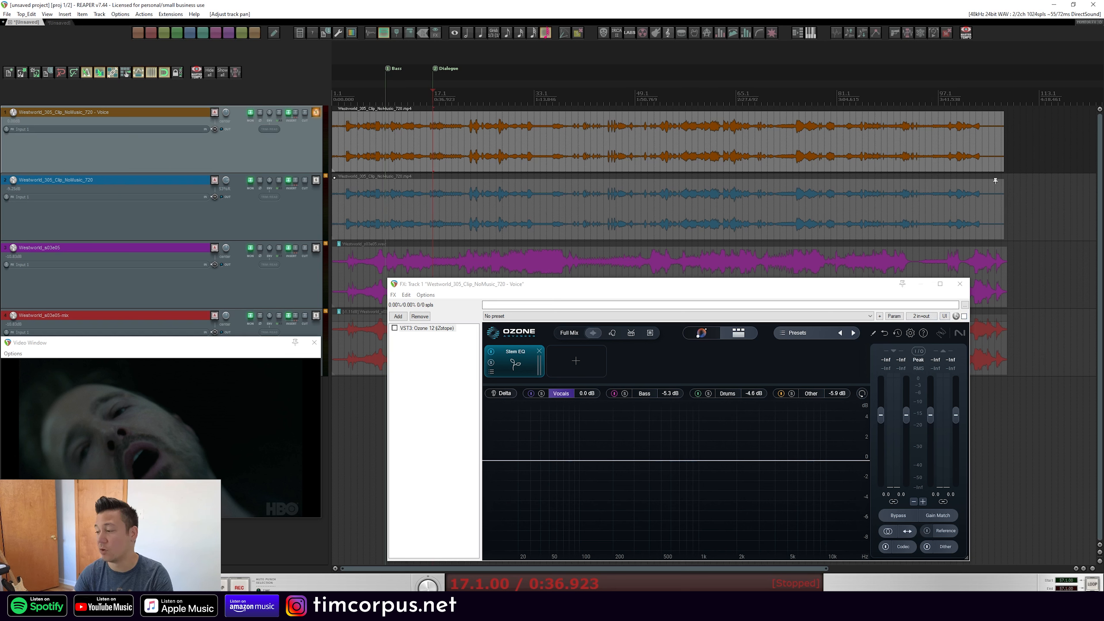
left_click(594, 7)
key("space")
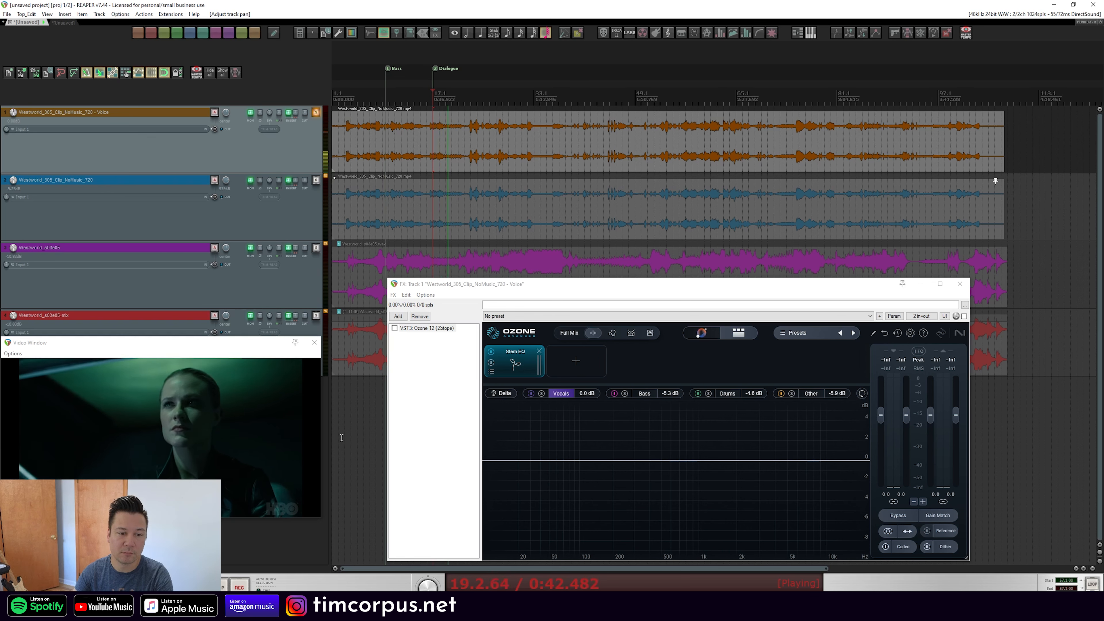
left_click(351, 99)
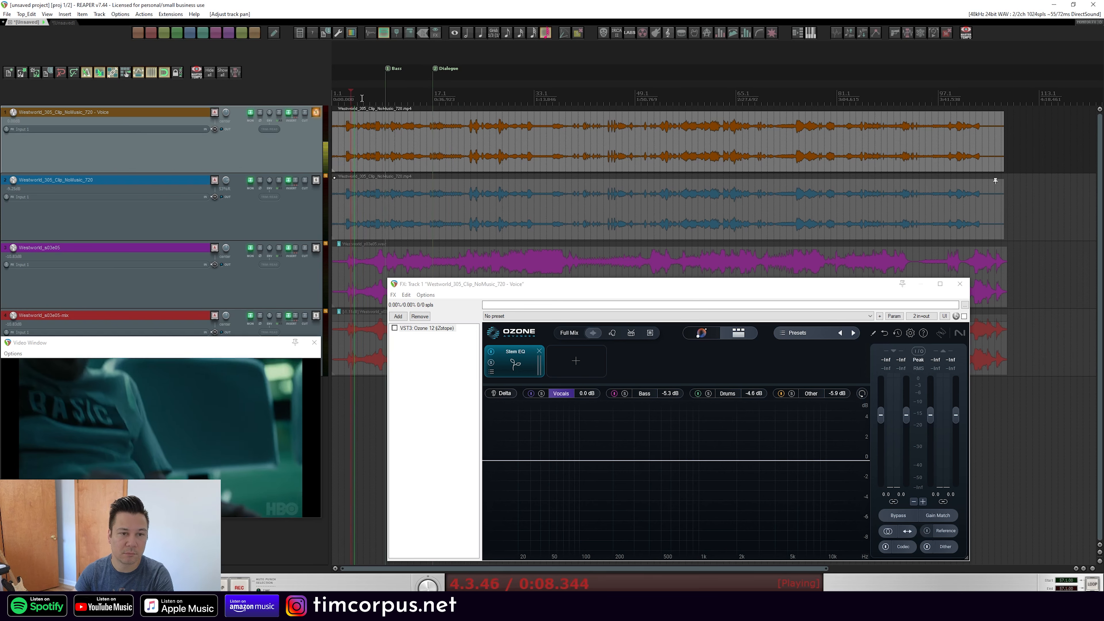
left_click(363, 99)
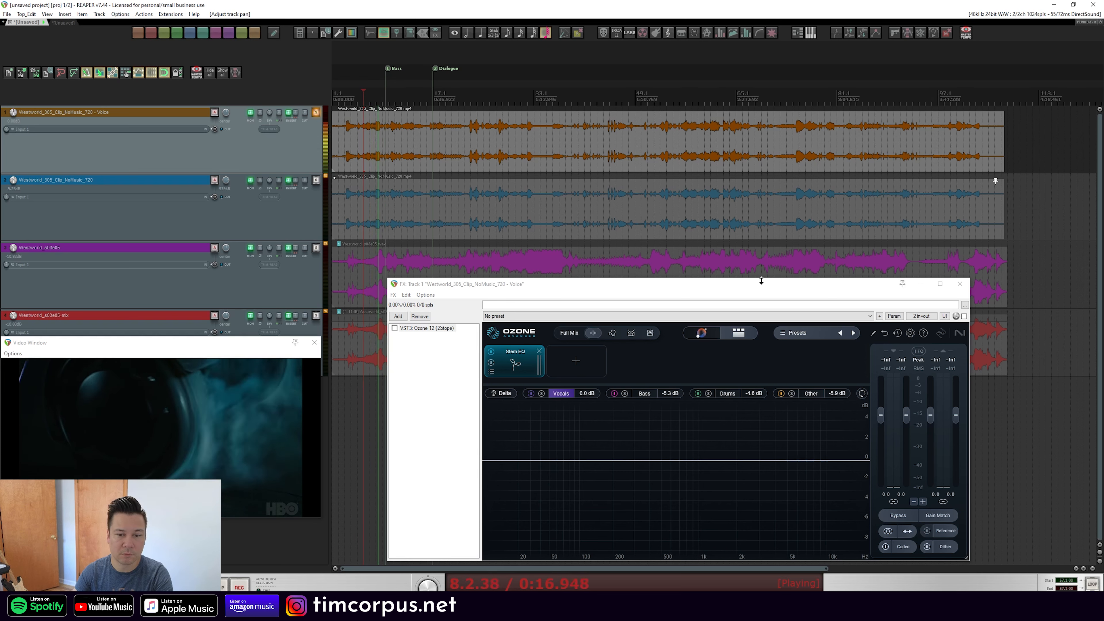
key("space")
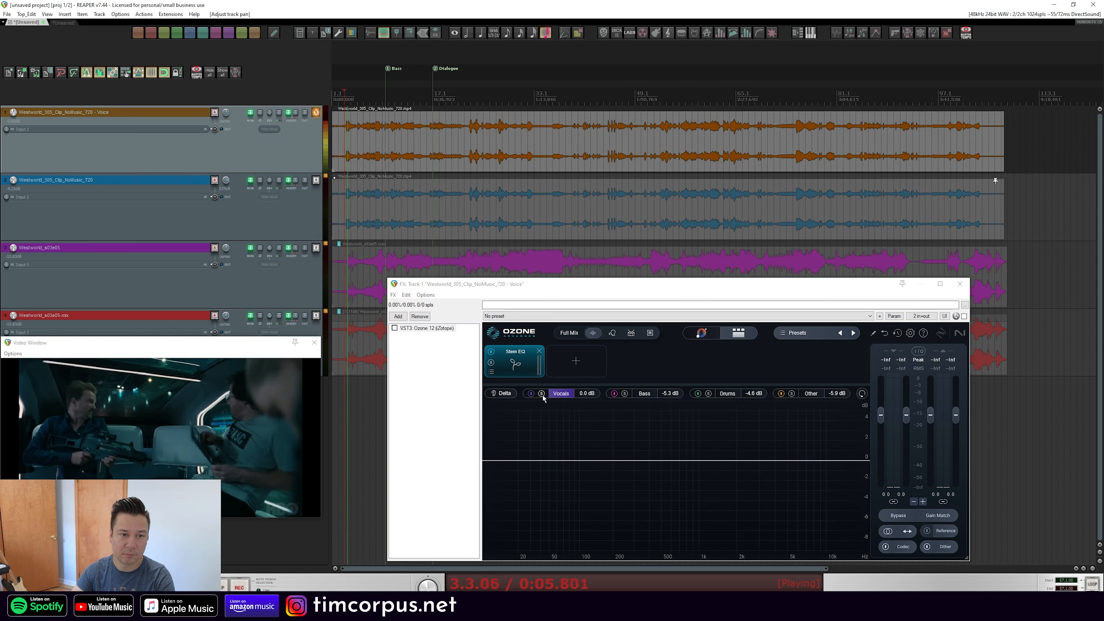
Enable the Ozone plugin on the voice track with the Vocals stem selected and audition it from the start
left_click(543, 395)
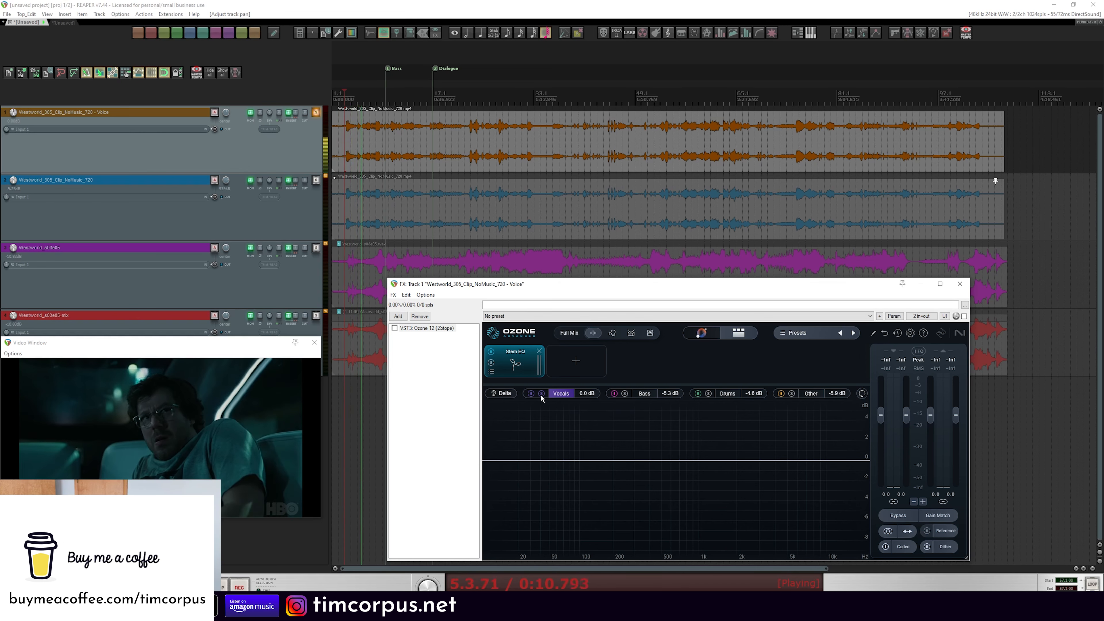
left_click(964, 316)
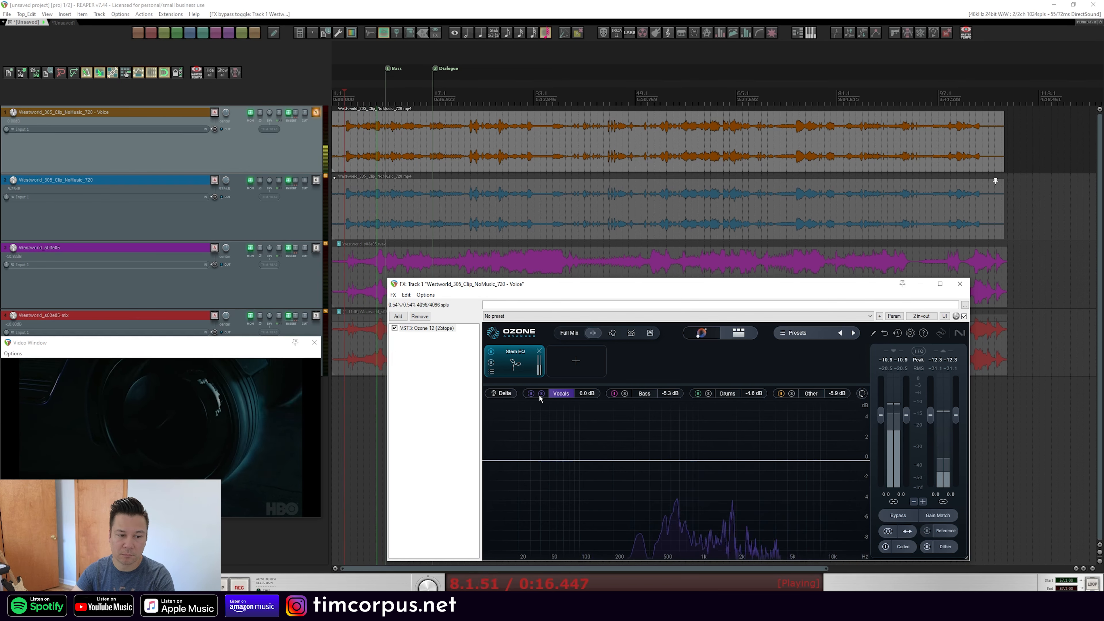
left_click(368, 100)
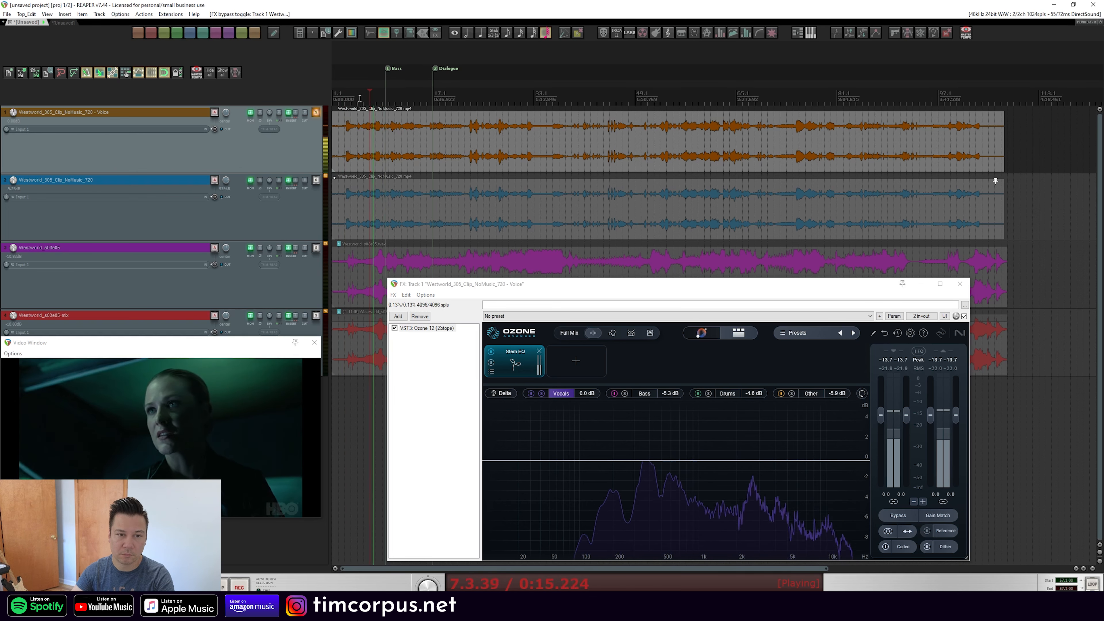
left_click(357, 101)
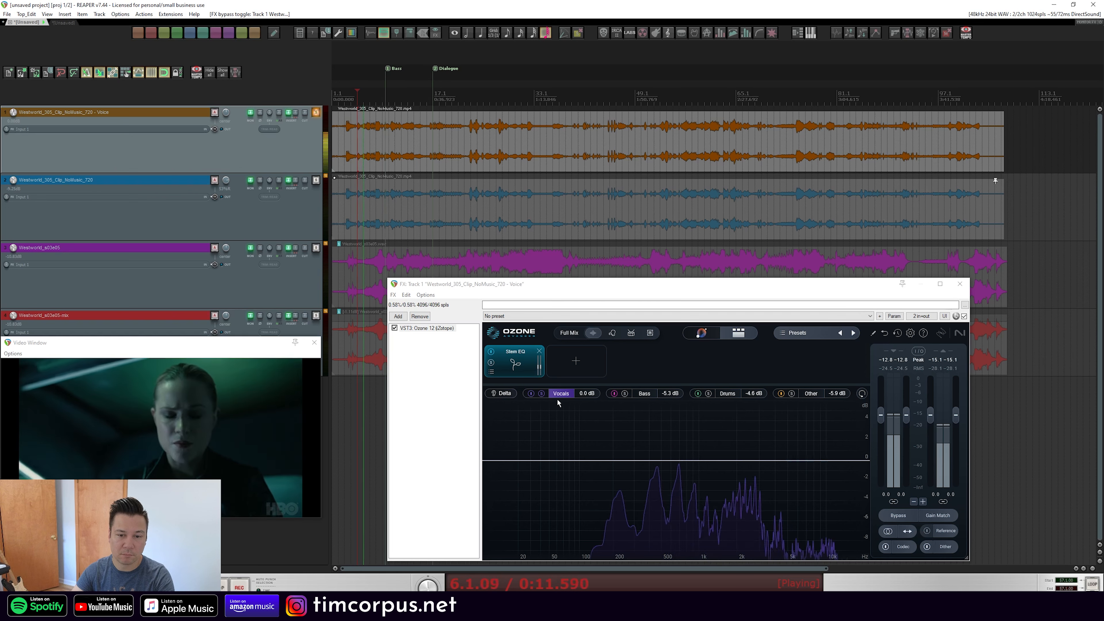
Lower the Vocals stem gain to -0.2 dB, select the Bass stem and stop playback
left_click_drag(590, 393, 595, 353)
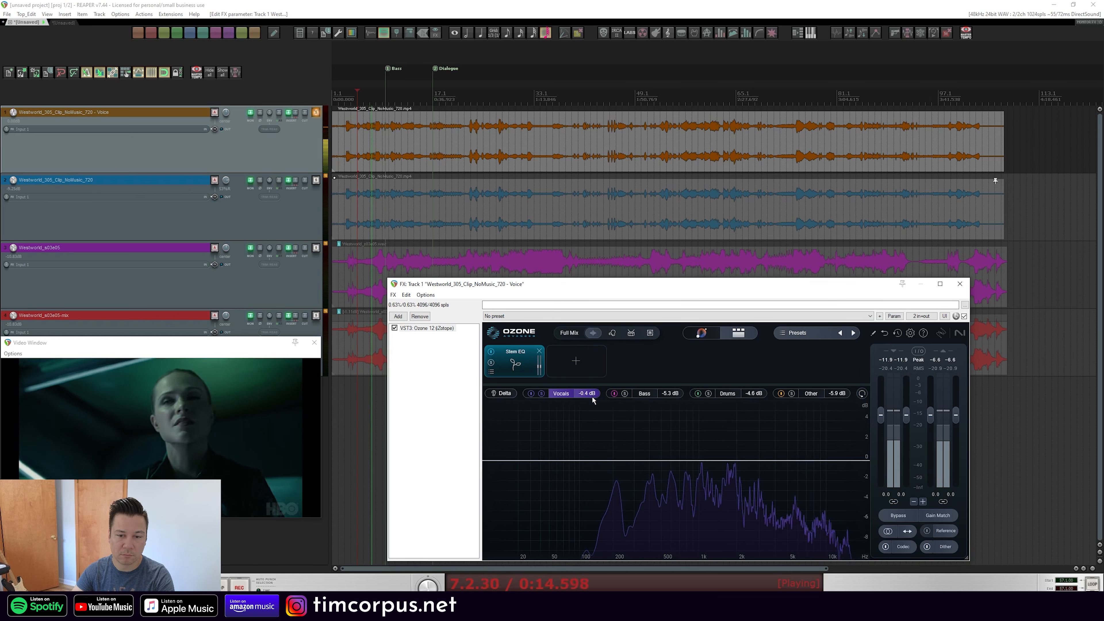
left_click_drag(594, 399, 594, 398)
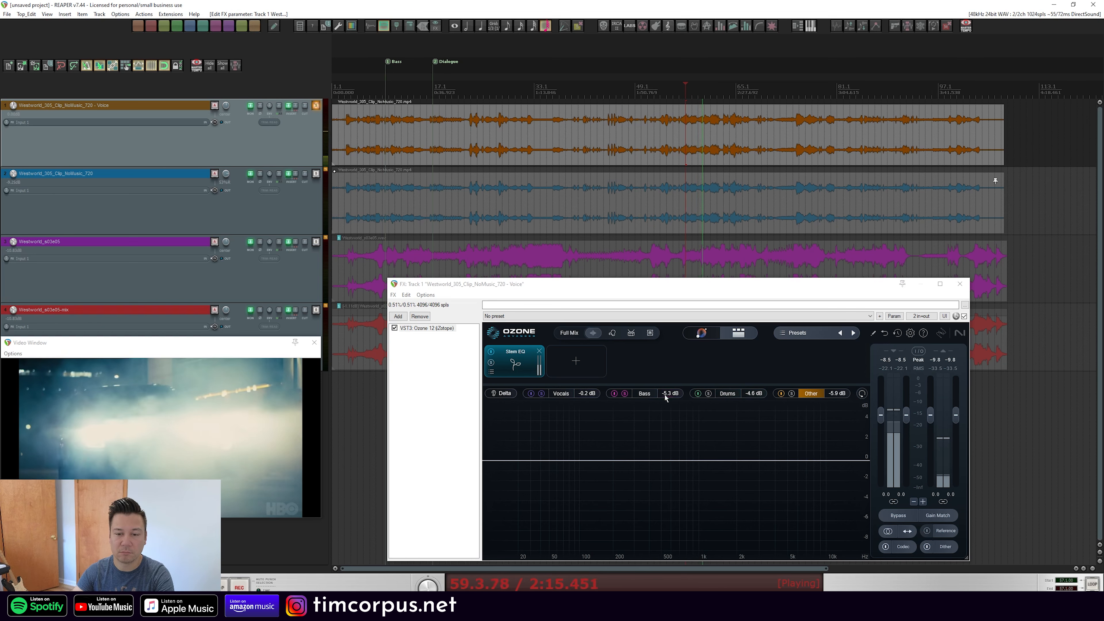
left_click(644, 393)
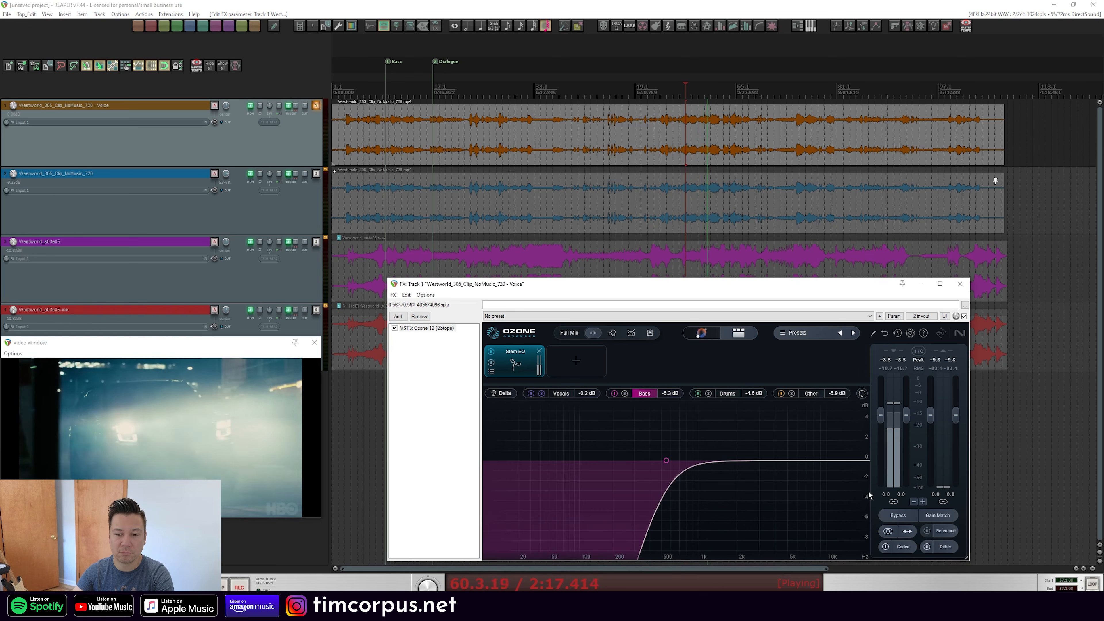
key("space")
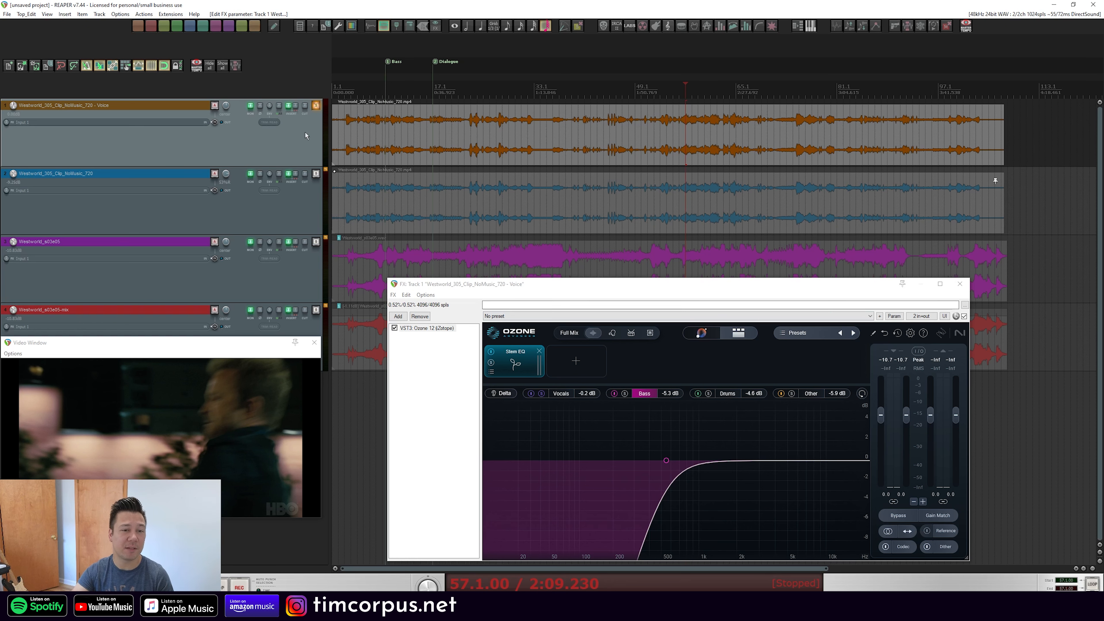
Open the Ozone window of the second dialogue track and solo that track
left_click(316, 174)
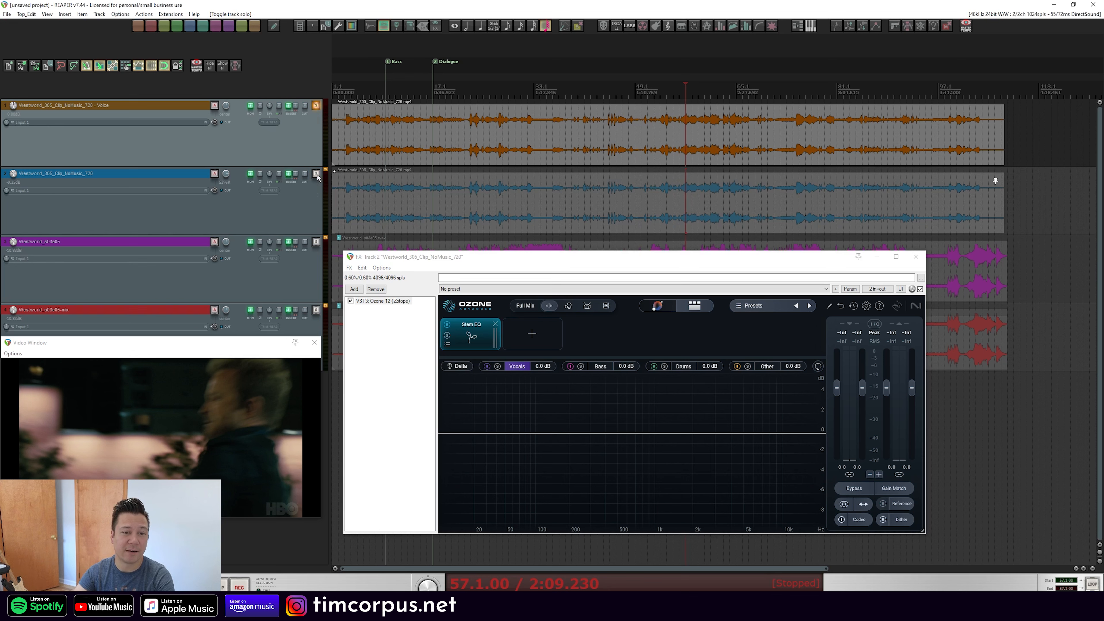
left_click(316, 173)
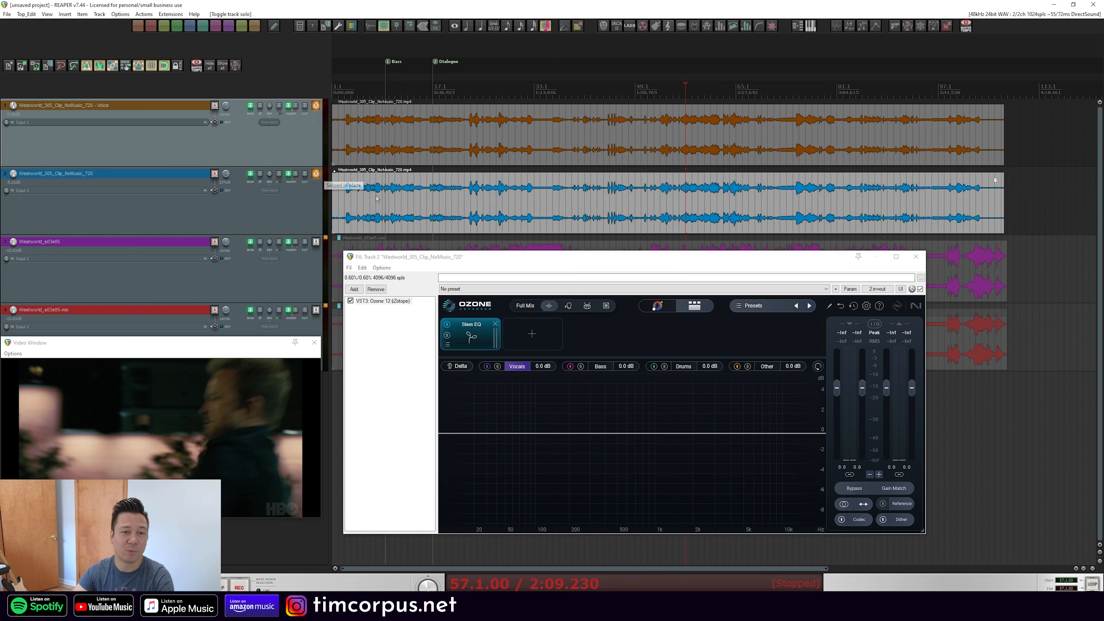
Rename the second track by appending "- sfx" to its name
double_click(146, 174)
type("- sfx")
key("Return")
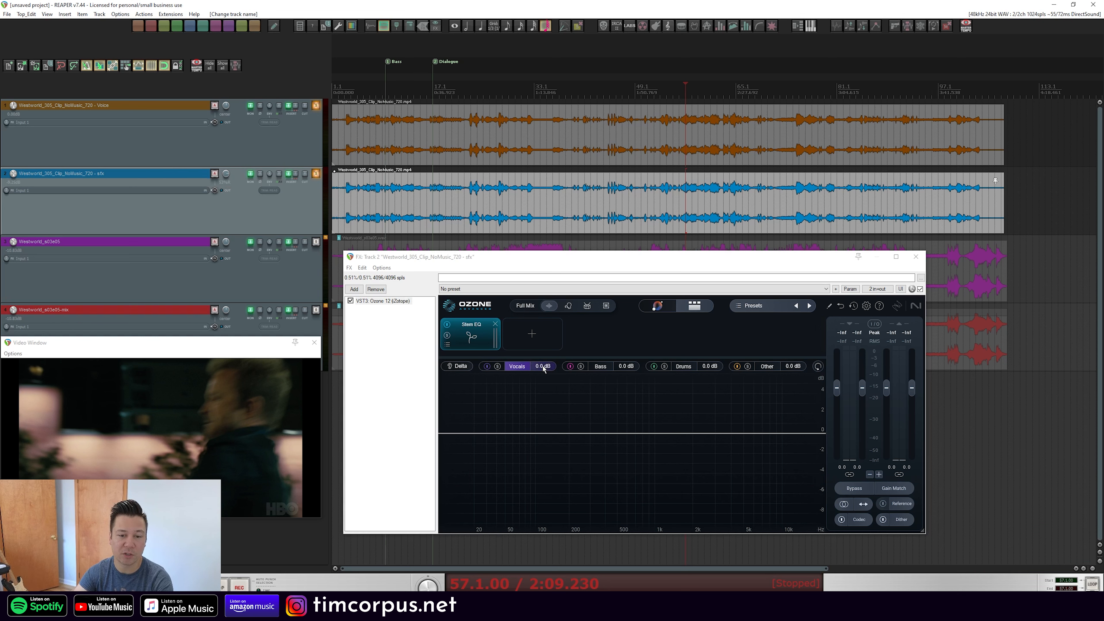
Add a Flat High-Pass filter to the Vocals stem with a 12 dB/oct slope at 20000 Hz
left_click(592, 434)
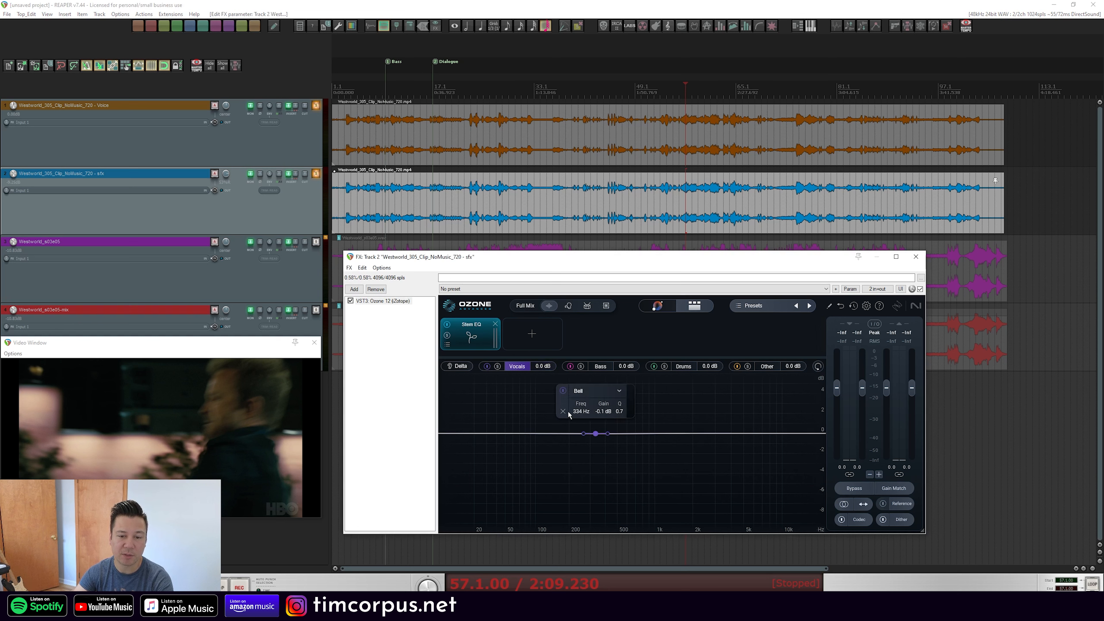
left_click(607, 394)
left_click(639, 453)
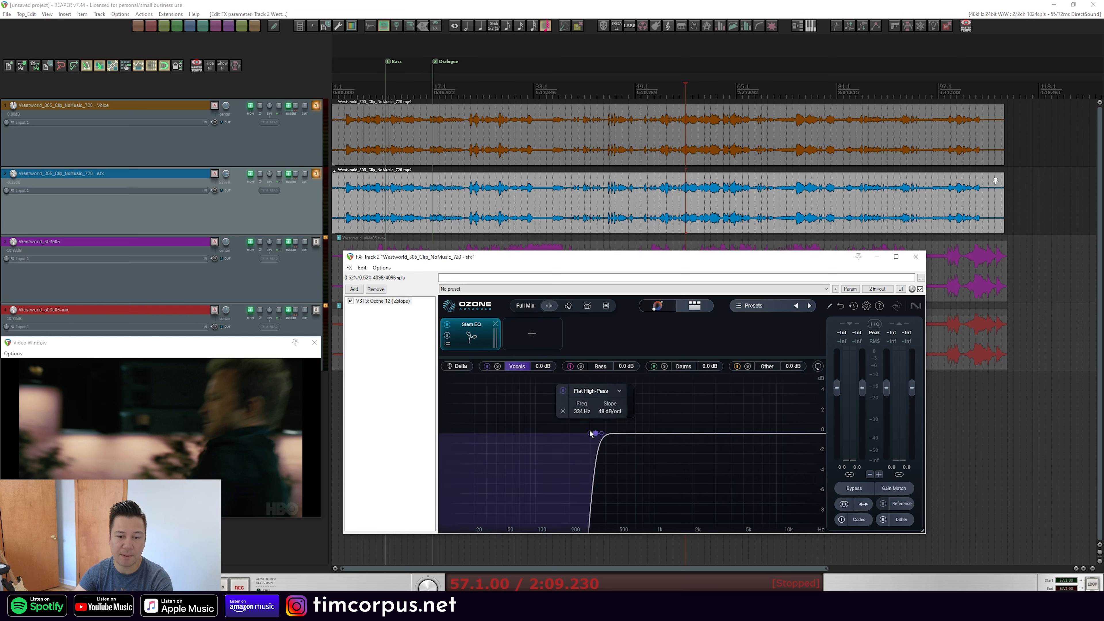
scroll(602, 435, "down", 3)
left_click_drag(602, 435, 884, 449)
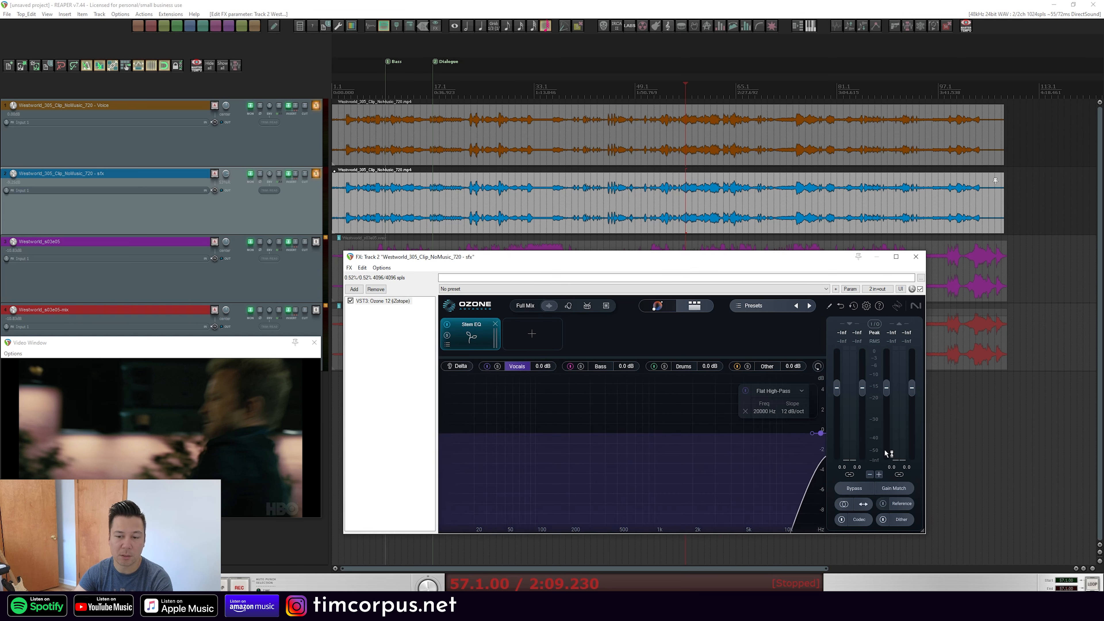
Select the Other stem and play the clip from several points to audition the sfx track
left_click(672, 367)
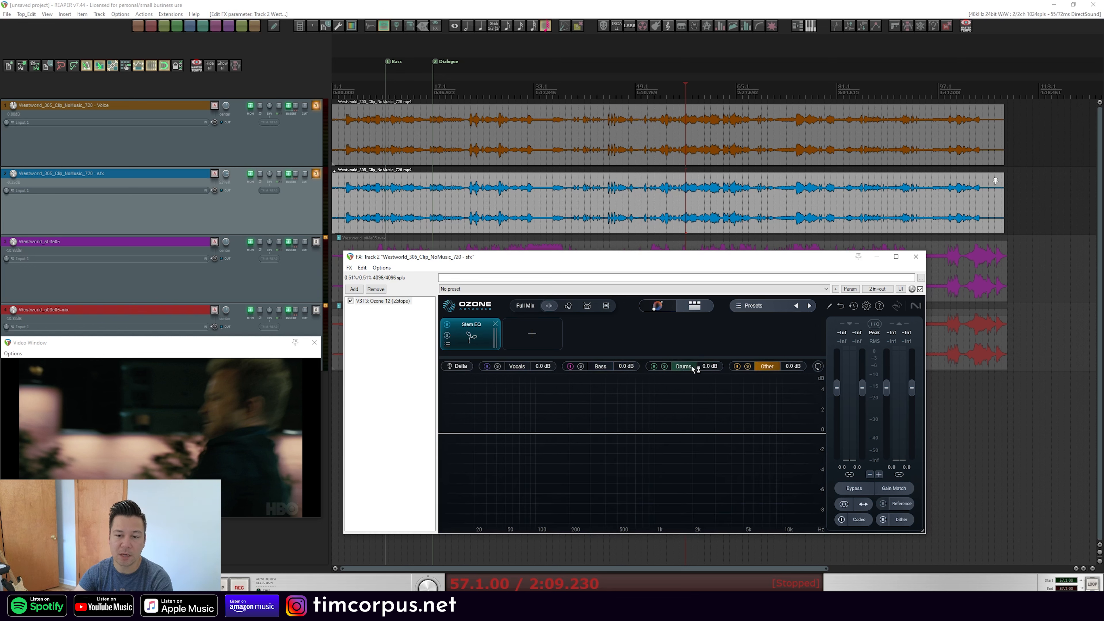
left_click(629, 89)
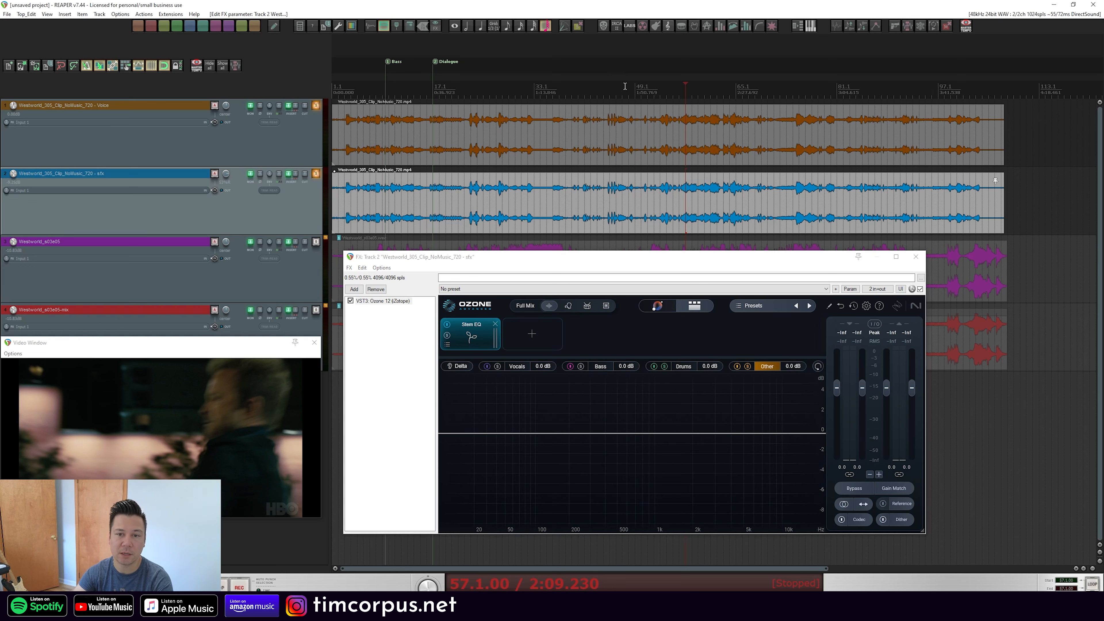
left_click(604, 90)
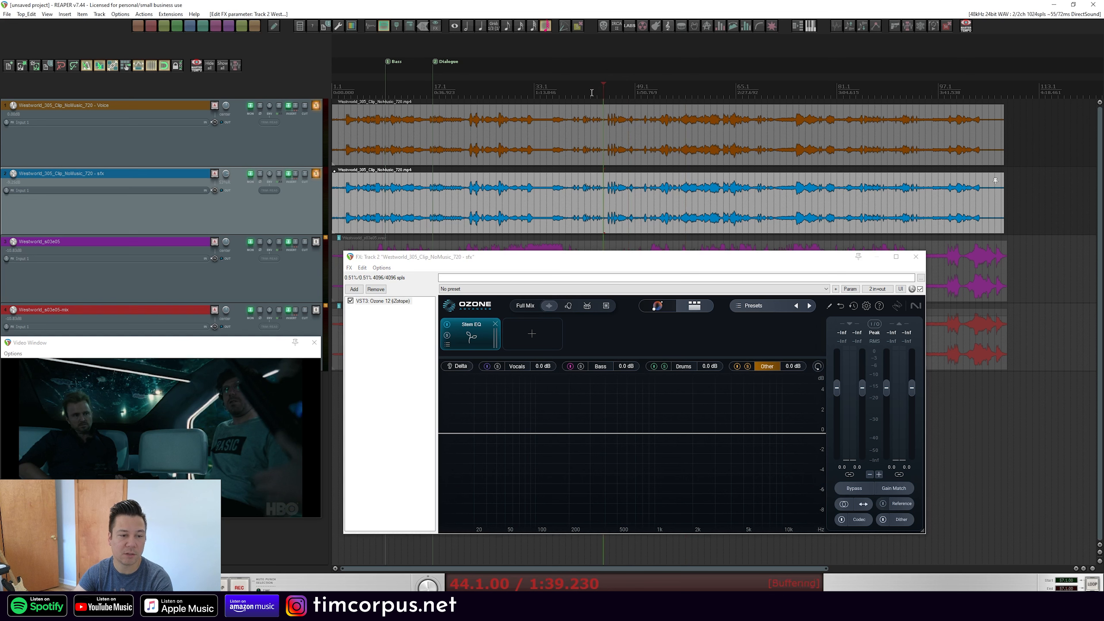
left_click(484, 90)
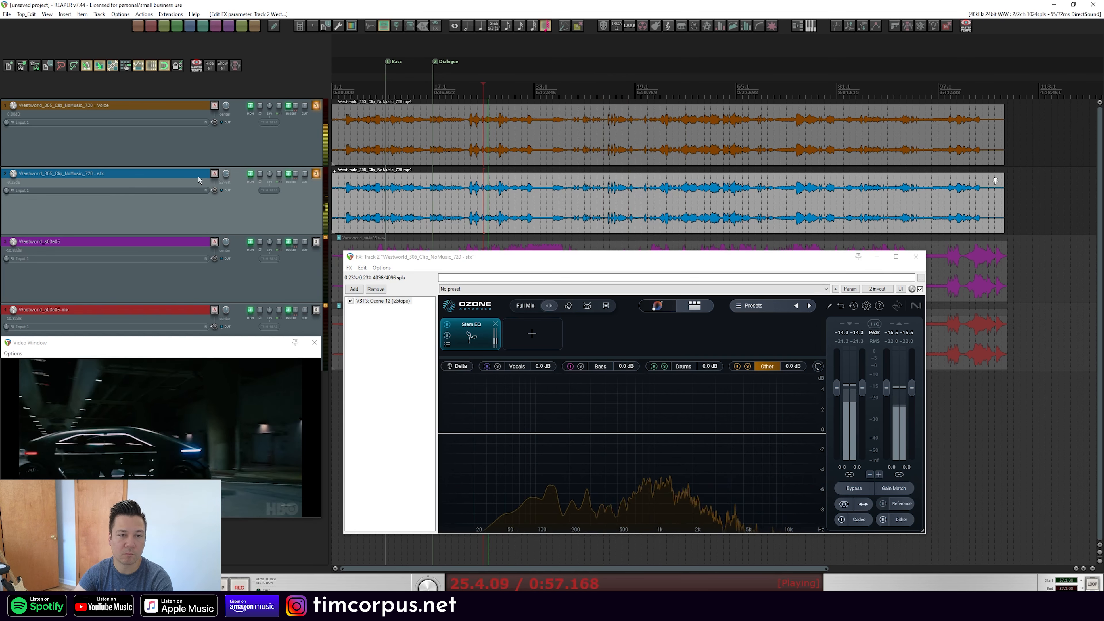
Switch the sfx track's pan mode to Dual pan and adjust its left-channel pan
double_click(226, 173)
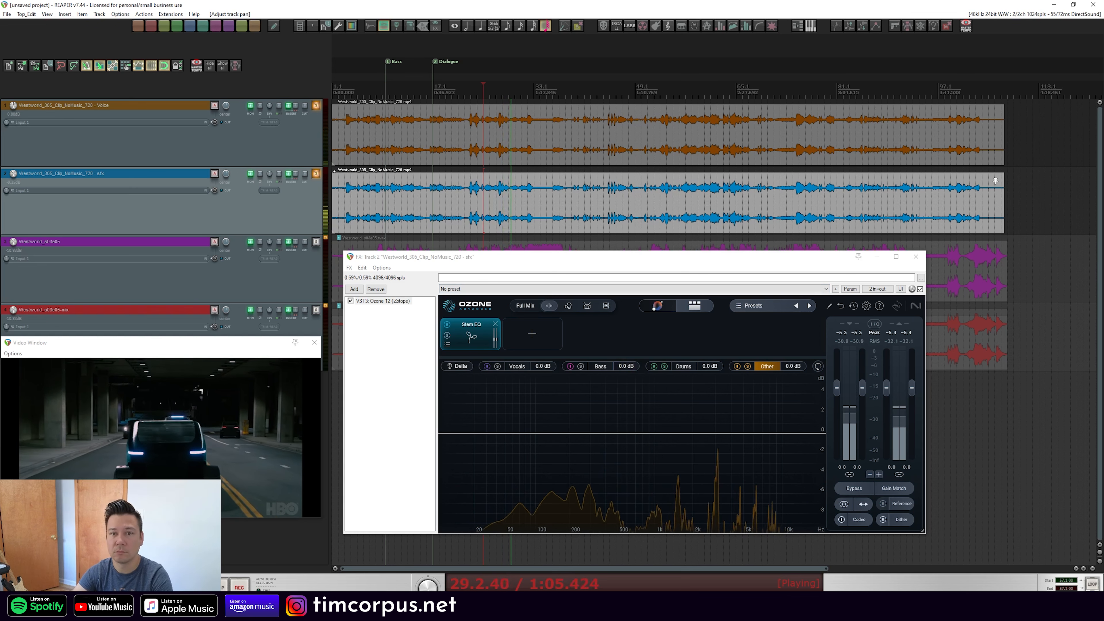
key("space")
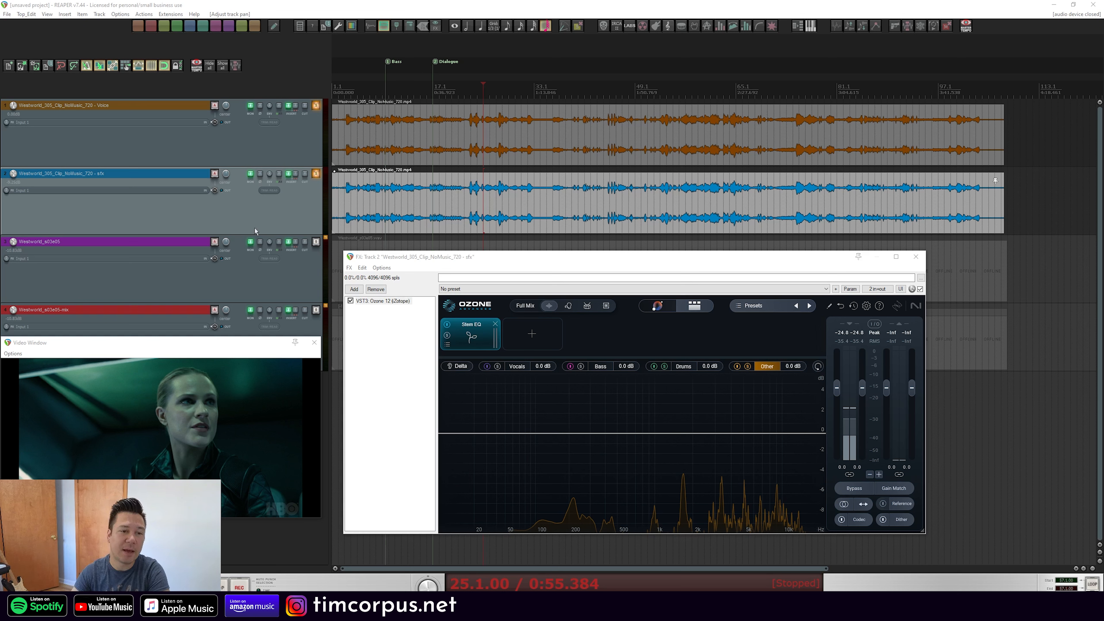
right_click(227, 175)
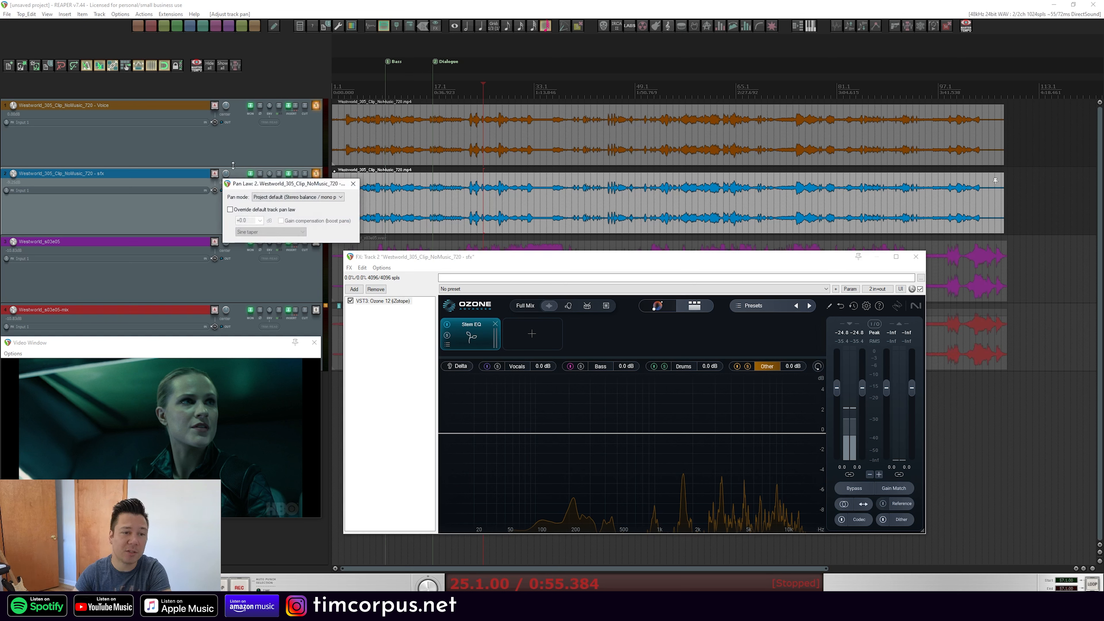
left_click(281, 198)
left_click(289, 221)
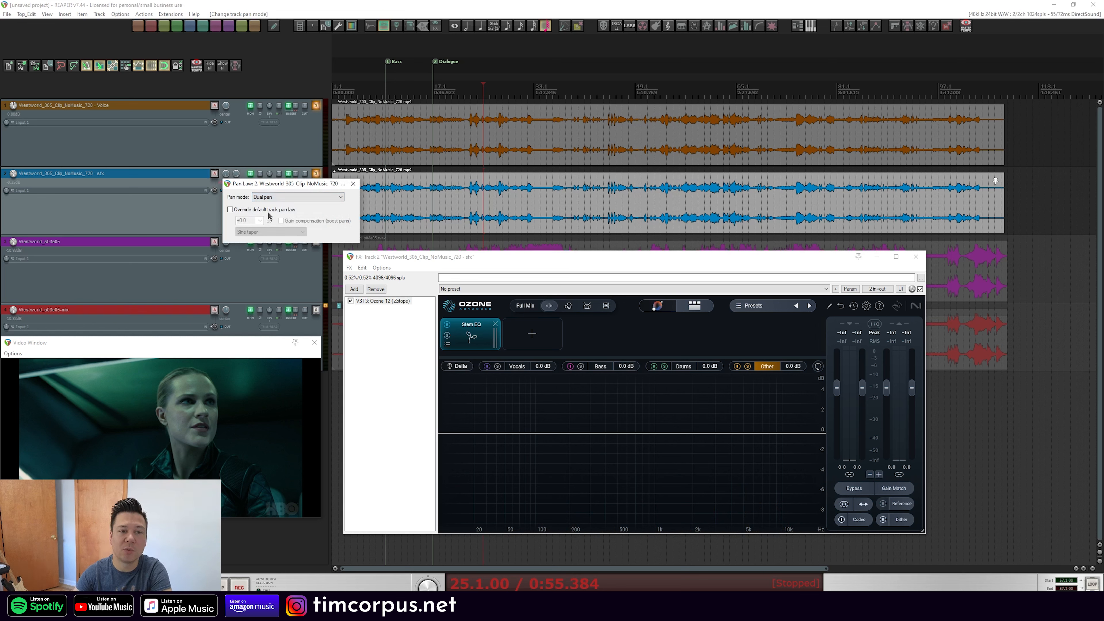
left_click(348, 187)
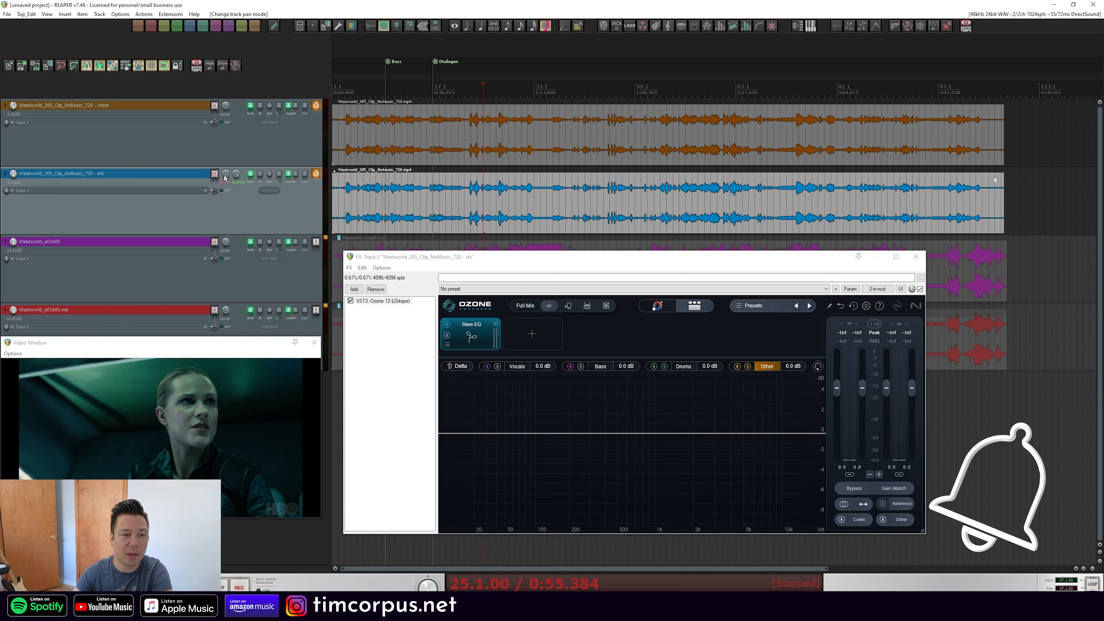
left_click_drag(226, 174, 228, 179)
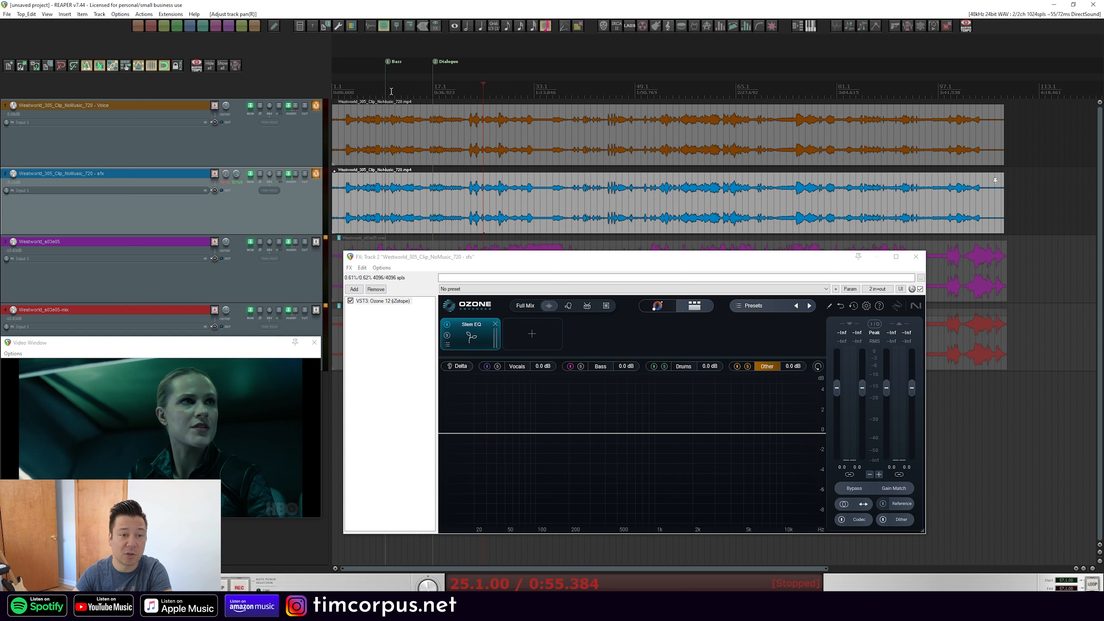
Play the clip from about 8 seconds, comparing the sfx track's effects off and on, and adjust its right-channel pan
left_click(377, 91)
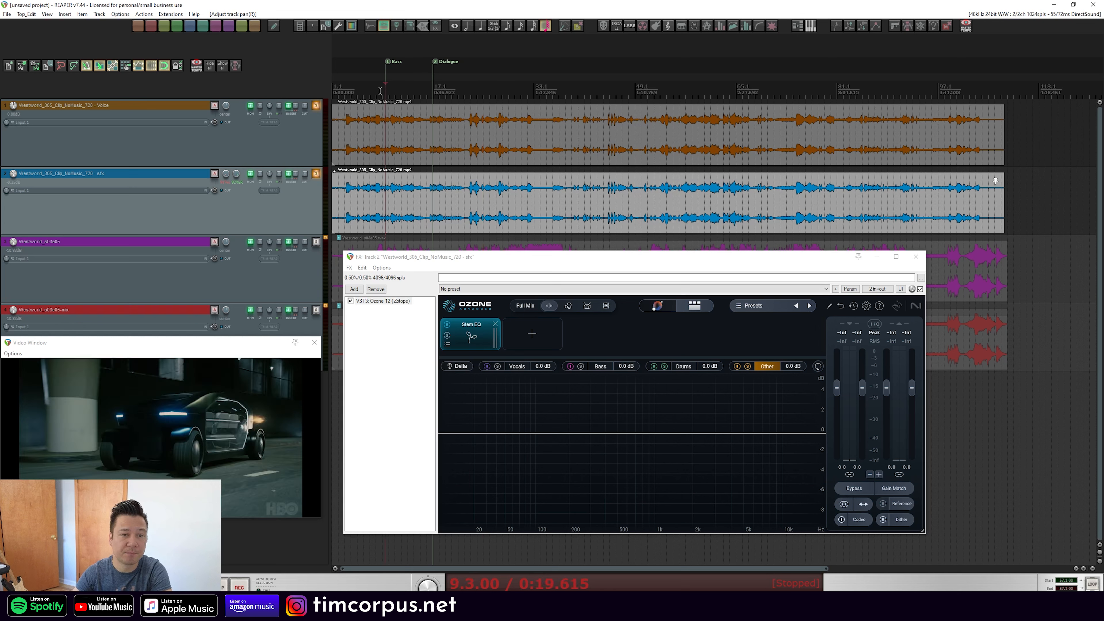
left_click(315, 174)
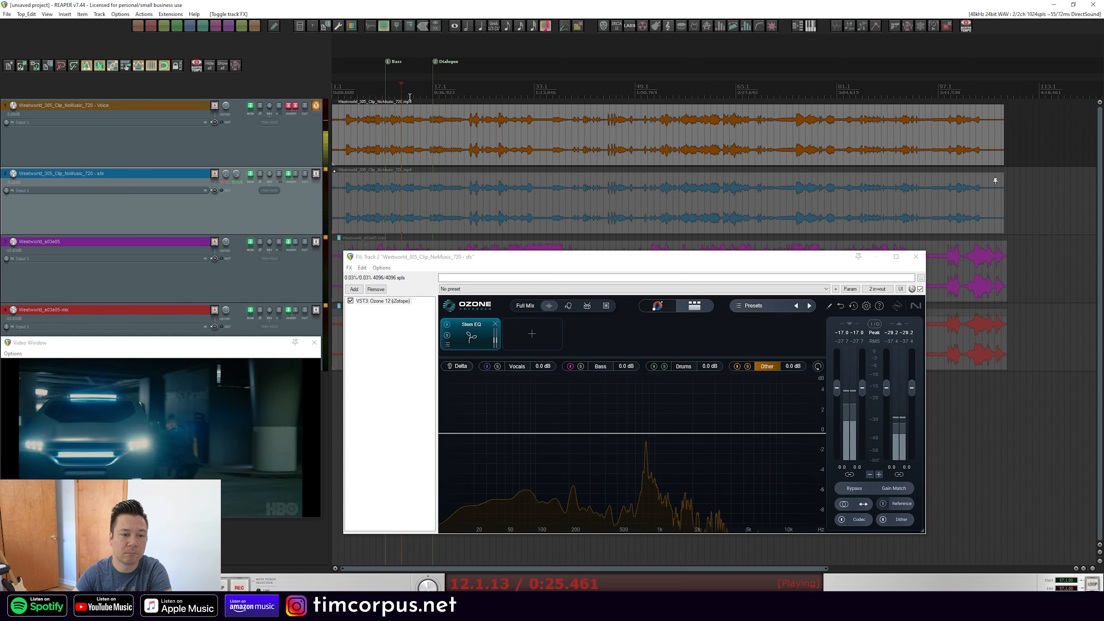
left_click(433, 110)
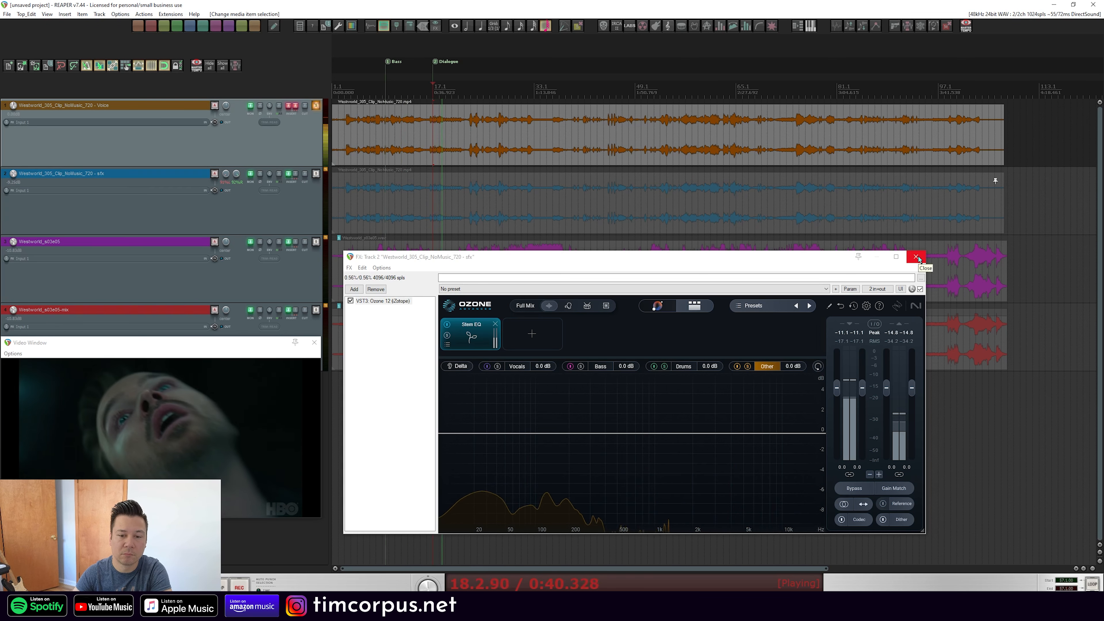
key("space")
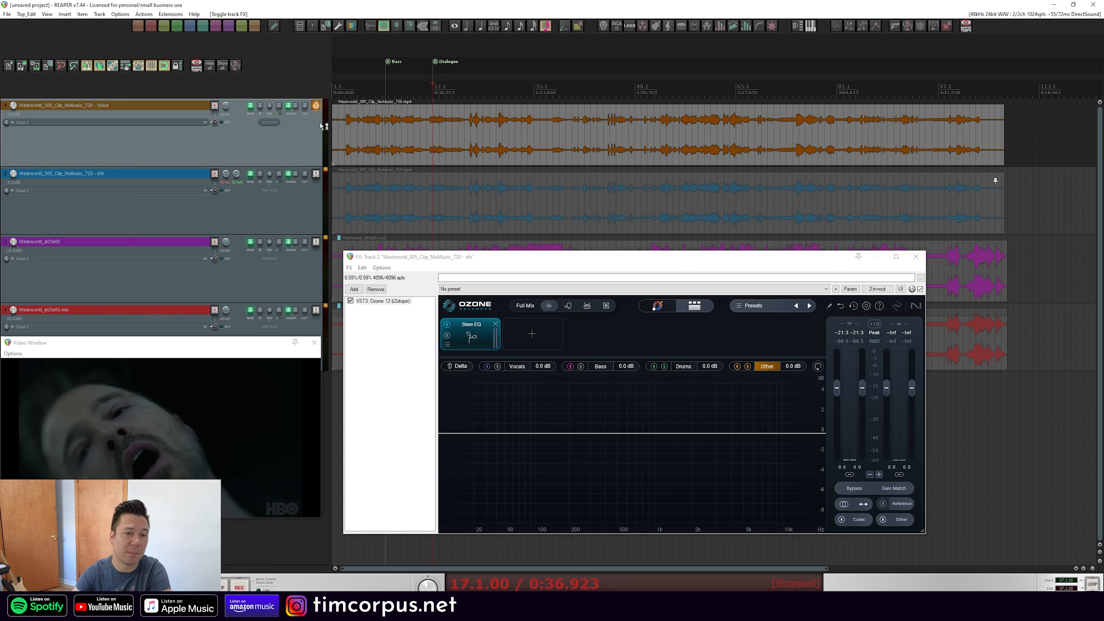
left_click(316, 173)
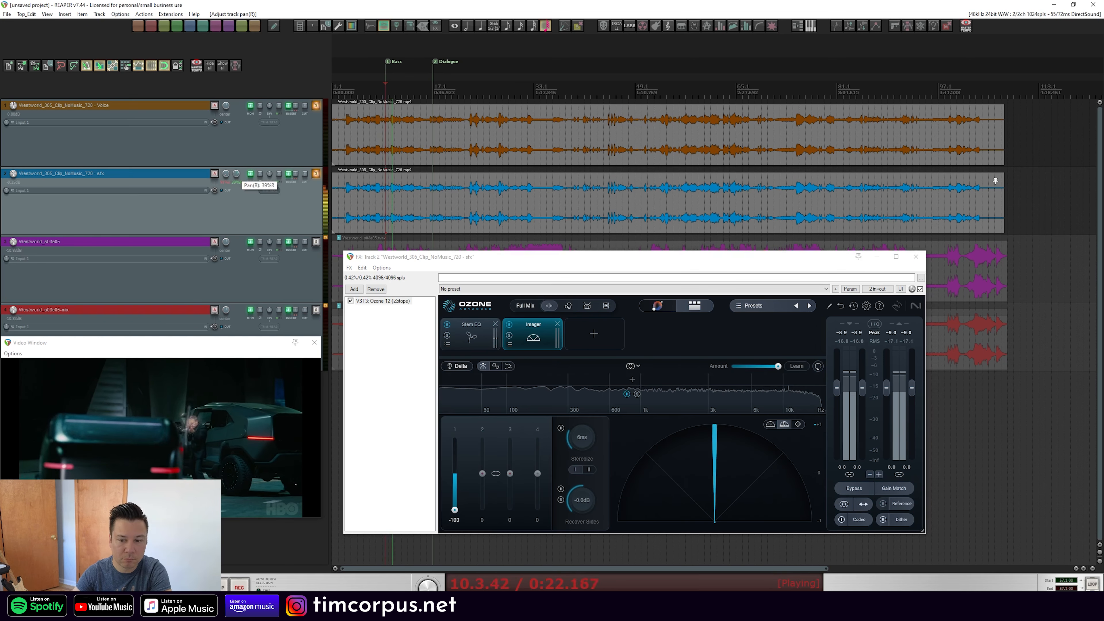
mouse_move(226, 174)
left_mouse_down()
mouse_move(226, 184)
mouse_move(236, 177)
left_mouse_up()
left_click_drag(508, 345, 447, 345)
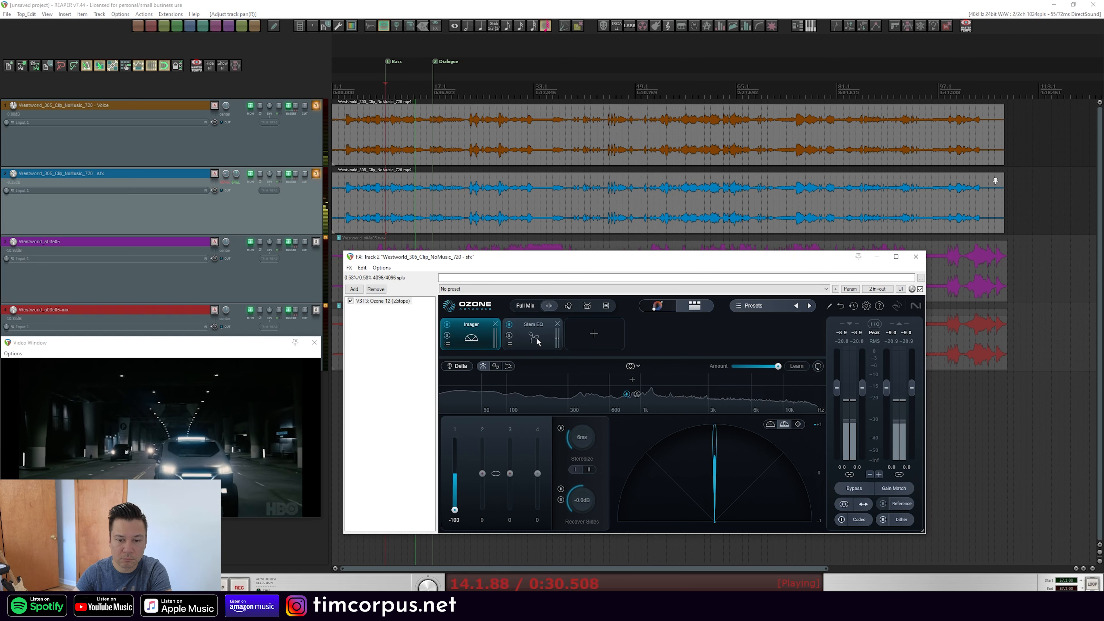
left_click(496, 366)
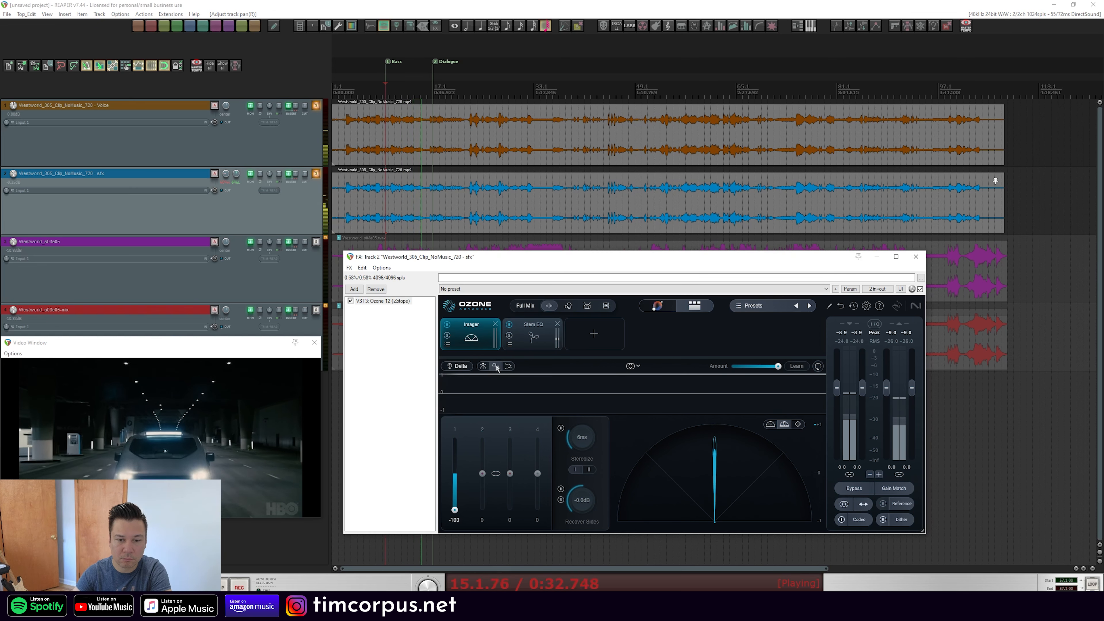
left_click(495, 324)
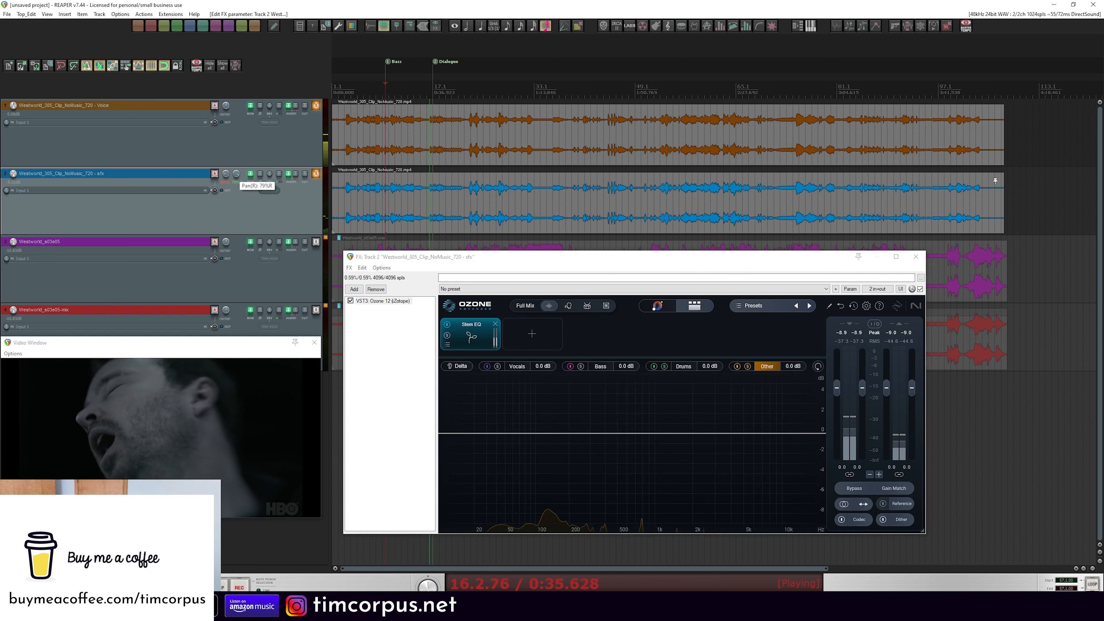
Nudge the sfx track's right-channel pan and clear the track solos so all tracks play together
left_click_drag(236, 173, 236, 173)
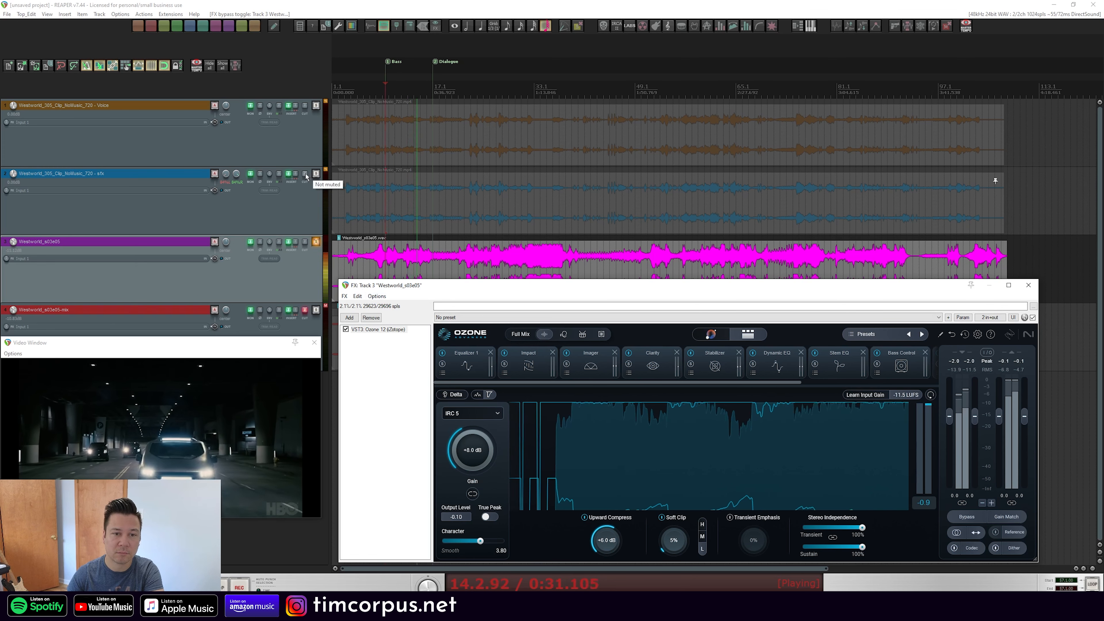
left_click(316, 174)
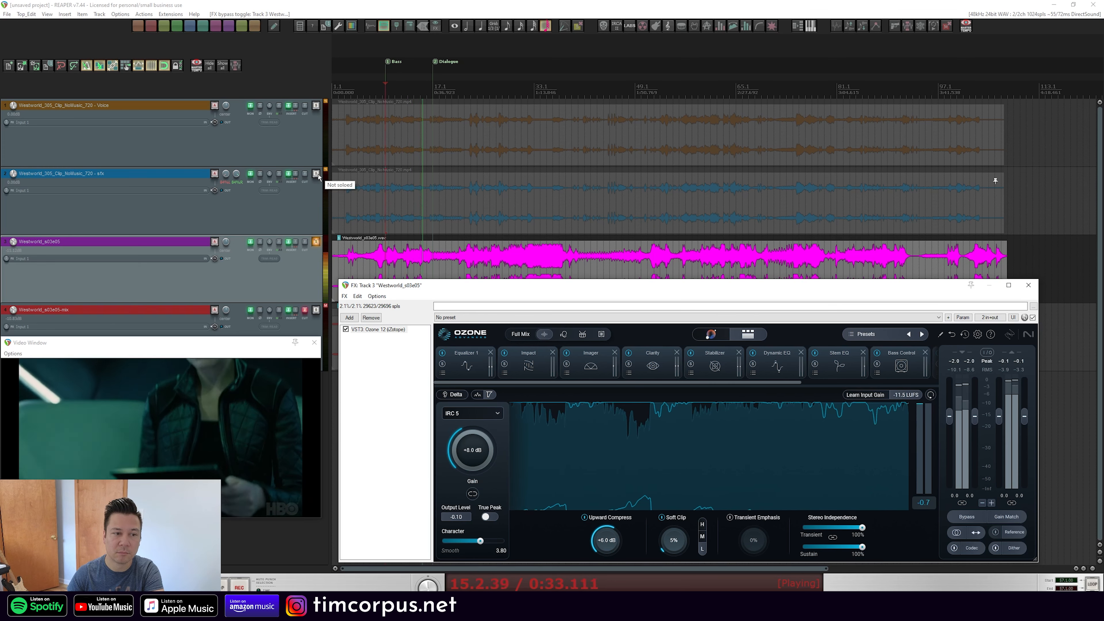
left_click(317, 106)
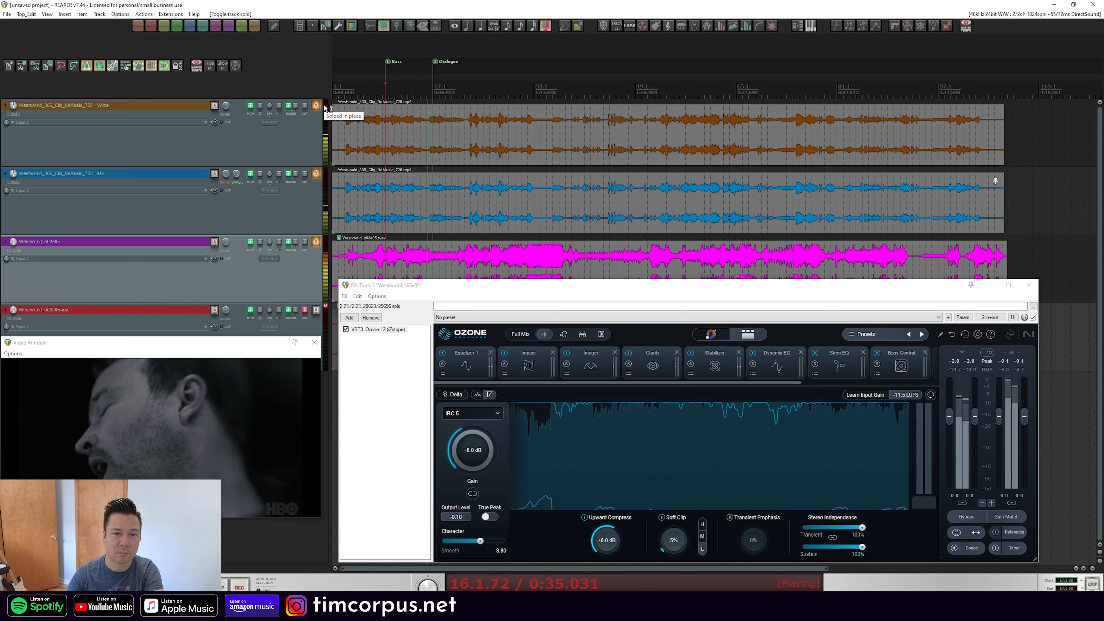
Balance the track volumes, raising the Voice track and setting the sfx track to about -1.89 dB
left_click_drag(16, 106, 16, 88)
left_click_drag(13, 173, 13, 176)
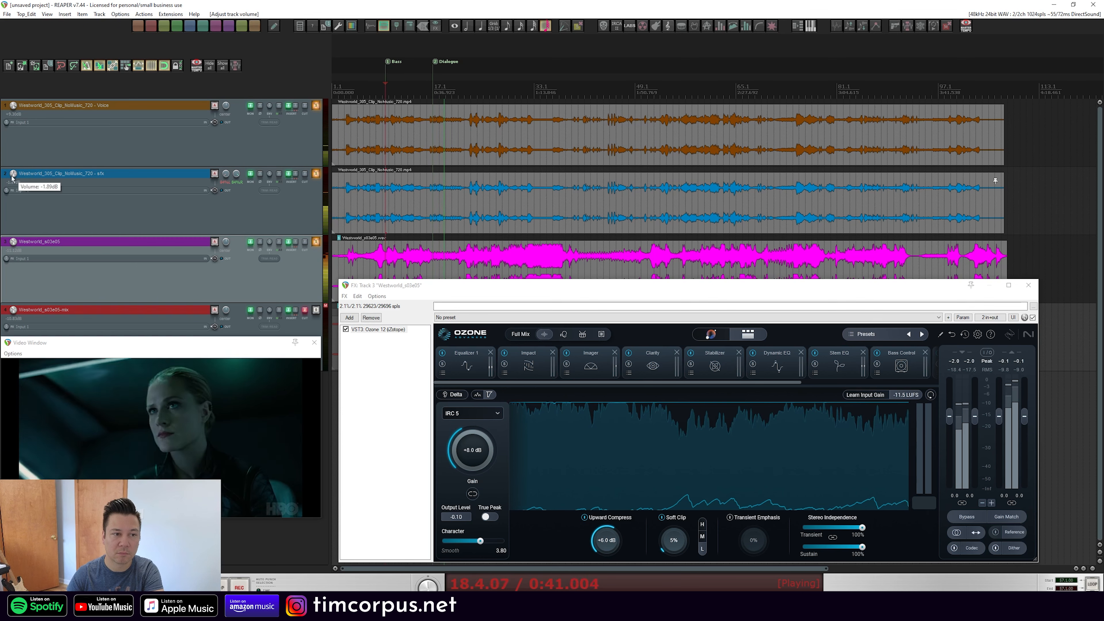
left_click_drag(13, 241, 13, 243)
left_click(433, 88)
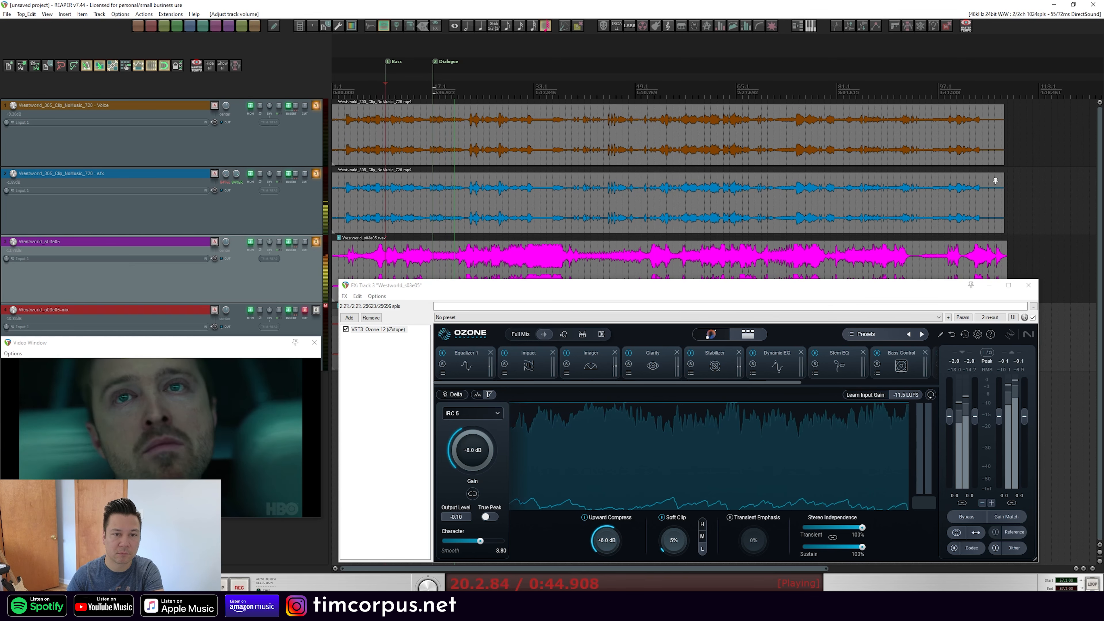